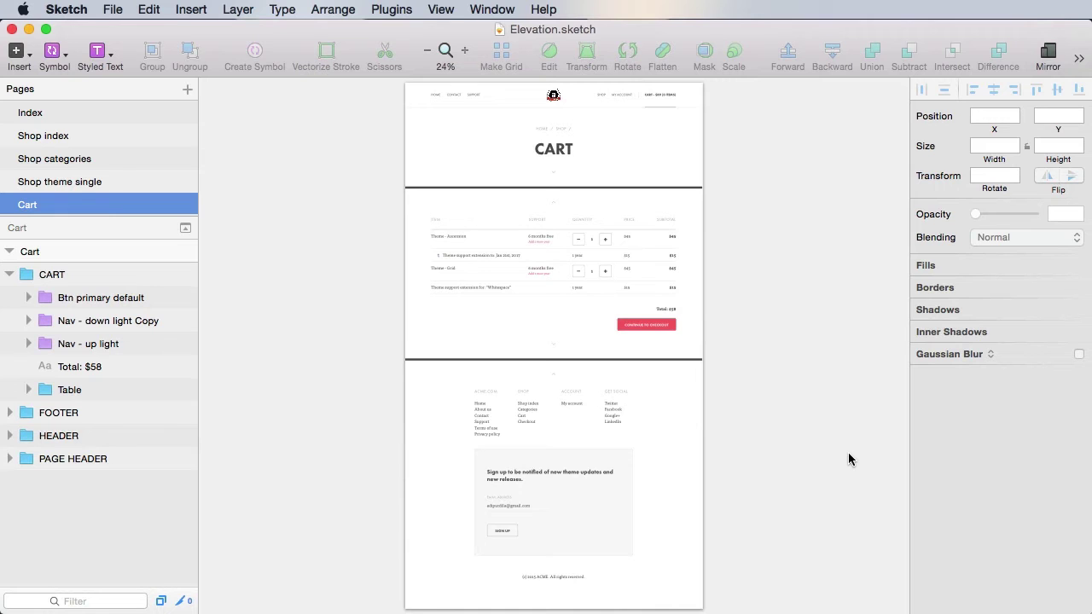
# - Duplicate the Cart page, rename the copy as Checkout and save the document
pyautogui.scroll(2, 848, 459)
pyautogui.rightClick(69, 205)
pyautogui.click(84, 206)
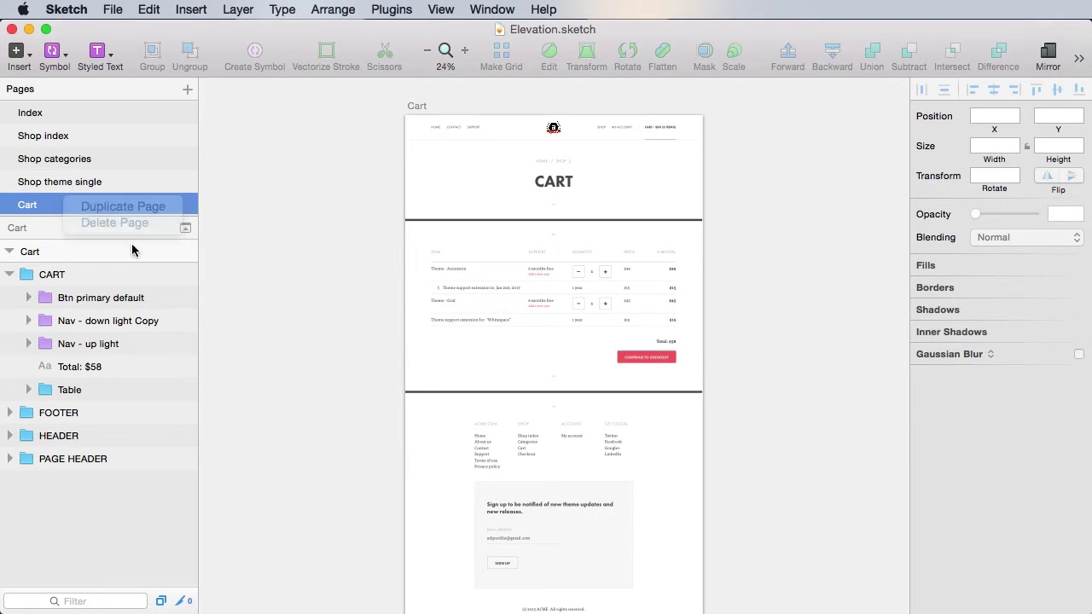
pyautogui.doubleClick(35, 227)
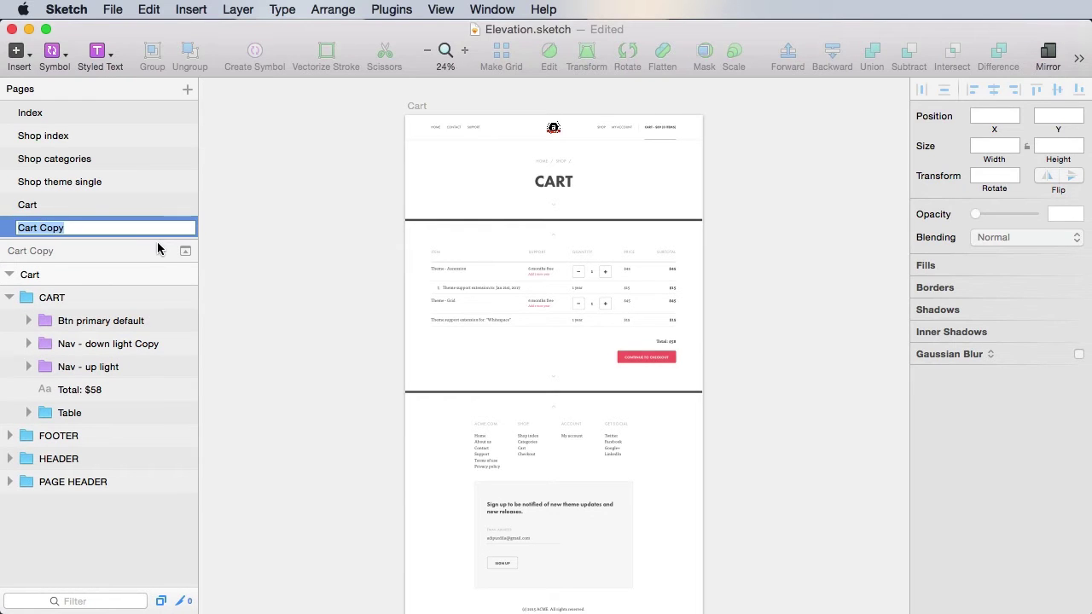
pyautogui.write('Checkout')
pyautogui.press('Return')
pyautogui.press('super+s')
# - Change the page title text from CART to CHECKOUT in the page header
pyautogui.press('z')
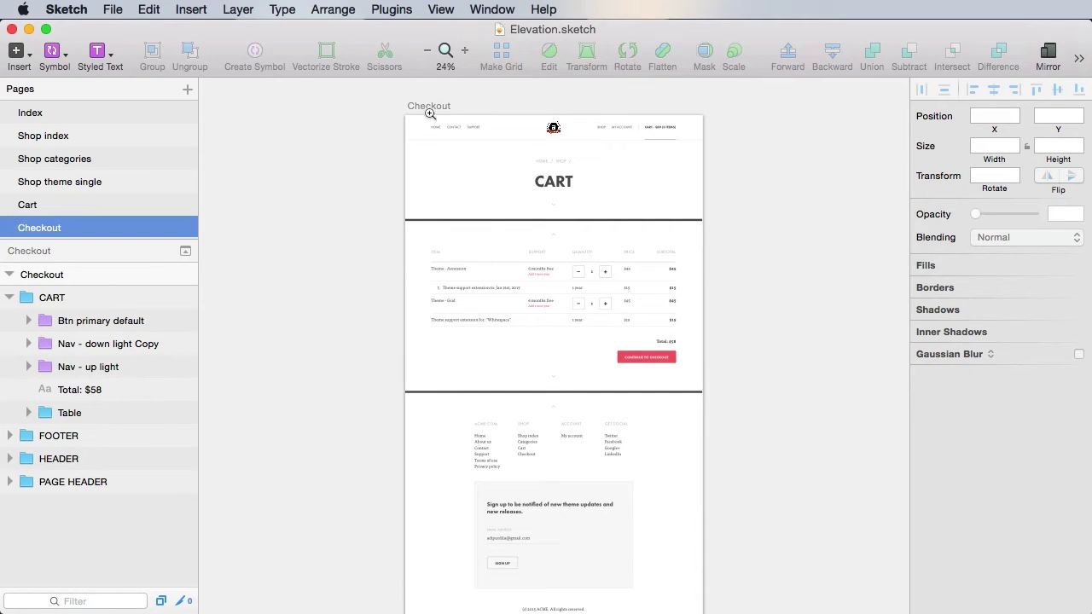
pyautogui.moveTo(400, 98); pyautogui.dragTo(707, 197)
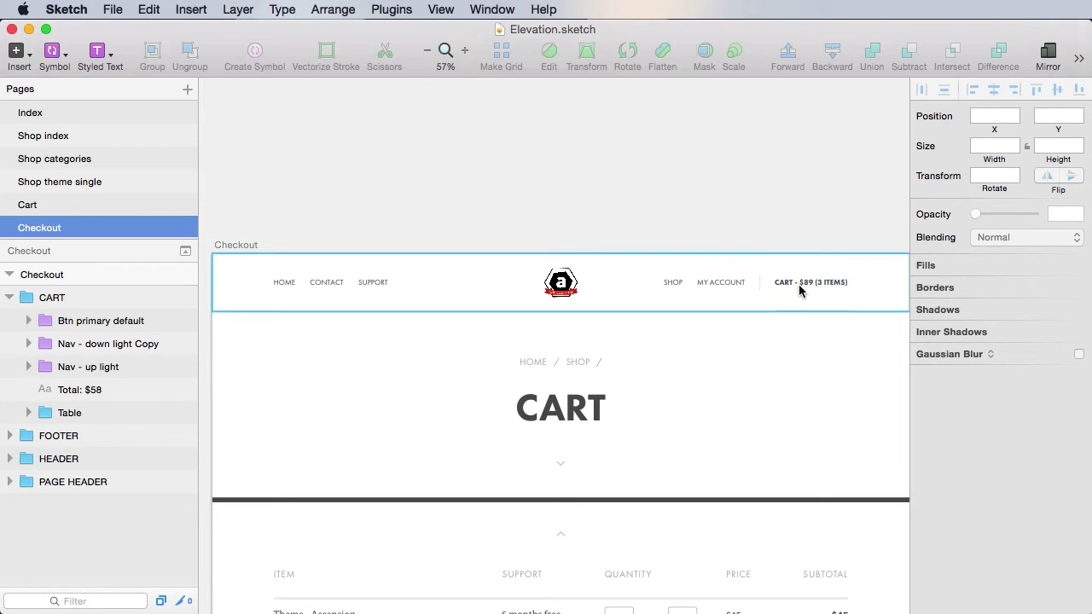
pyautogui.scroll(-5, 665, 405)
pyautogui.hscroll(-2, 665, 405)
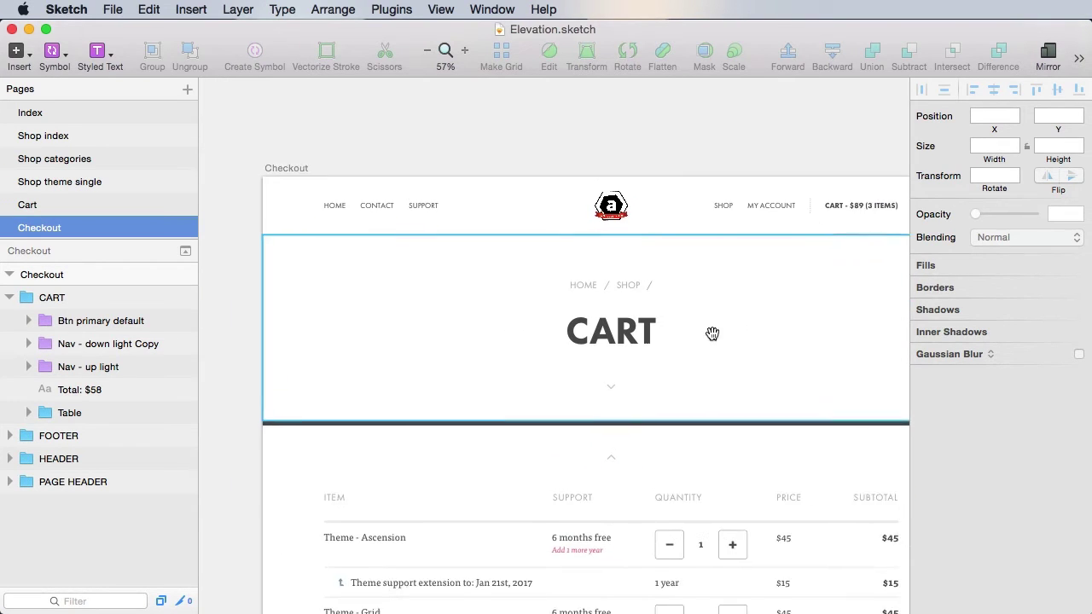
pyautogui.click(608, 320)
pyautogui.doubleClick(607, 320)
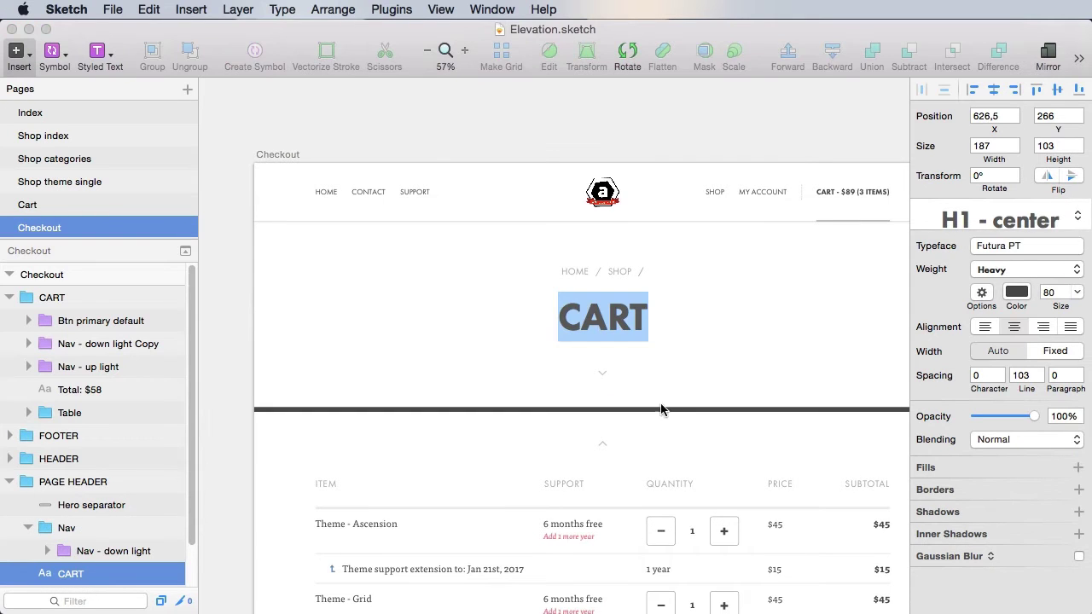
pyautogui.write('CHECKOUT')
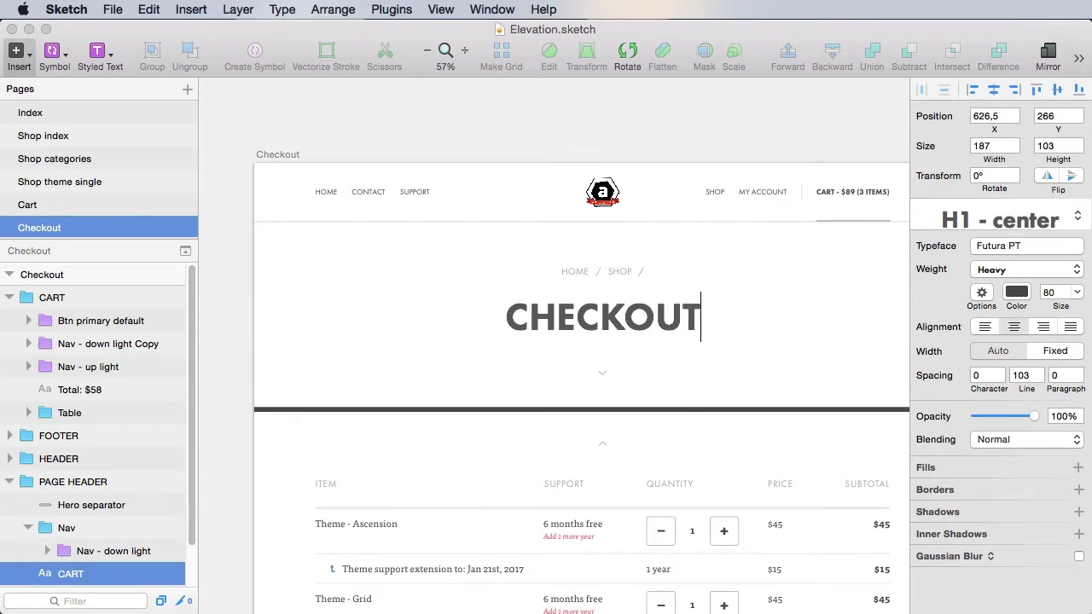
pyautogui.click(714, 187)
# - Delete the entire Table group with the cart items from the Checkout artboard
pyautogui.scroll(-3, 635, 300)
pyautogui.hscroll(1, 635, 300)
pyautogui.scroll(-2, 635, 301)
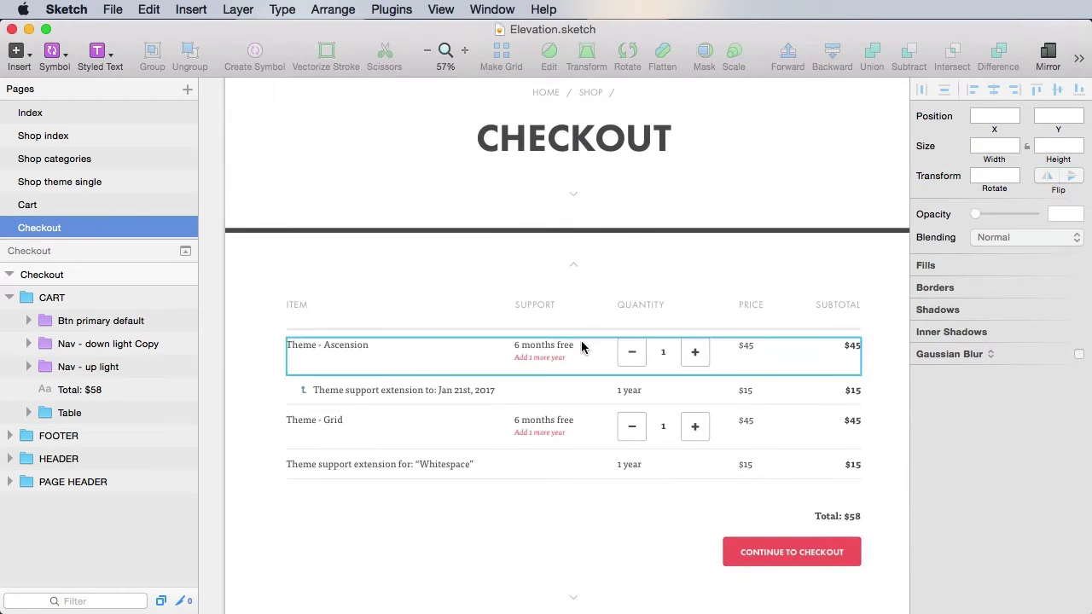
pyautogui.click(586, 349)
pyautogui.click(84, 413)
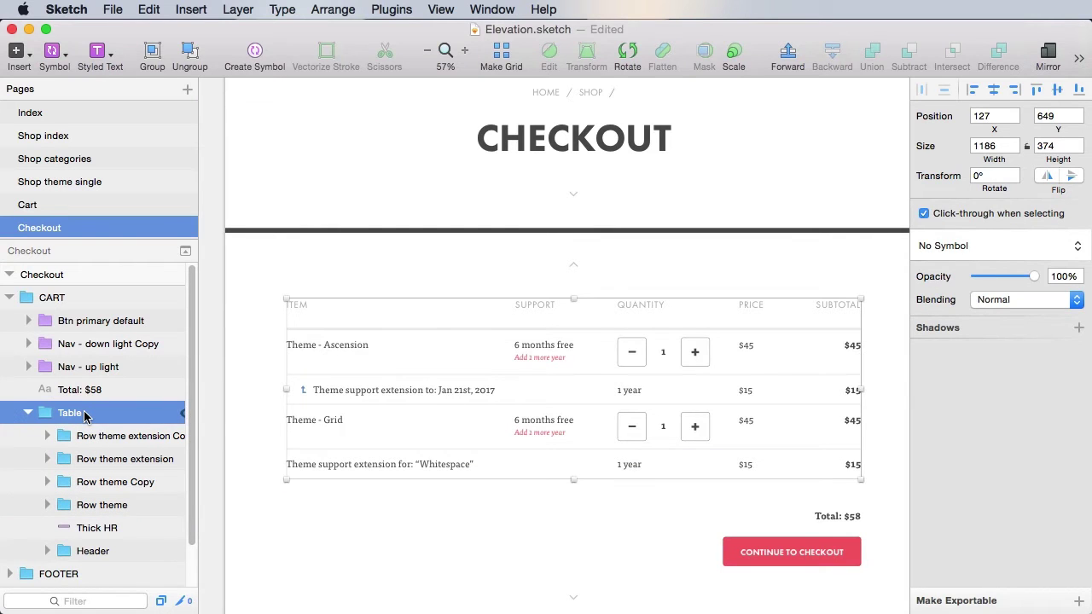
pyautogui.press('BackSpace')
# - Delete the total text and the Continue to checkout button, and save the document
pyautogui.click(88, 390)
pyautogui.keyDown('shift'); pyautogui.click(94, 320); pyautogui.keyUp('shift')
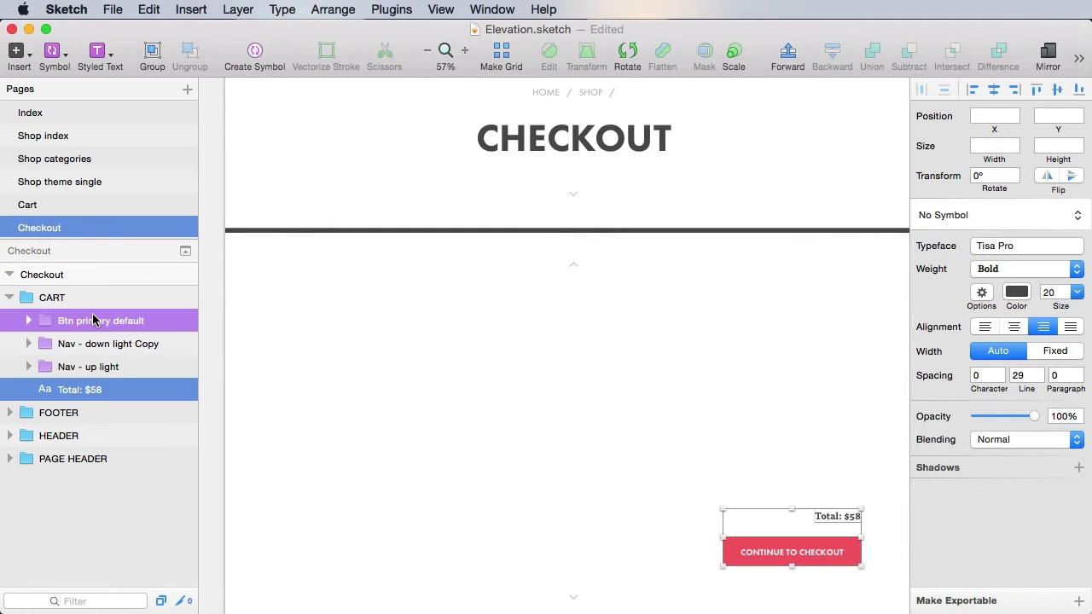
pyautogui.press('BackSpace')
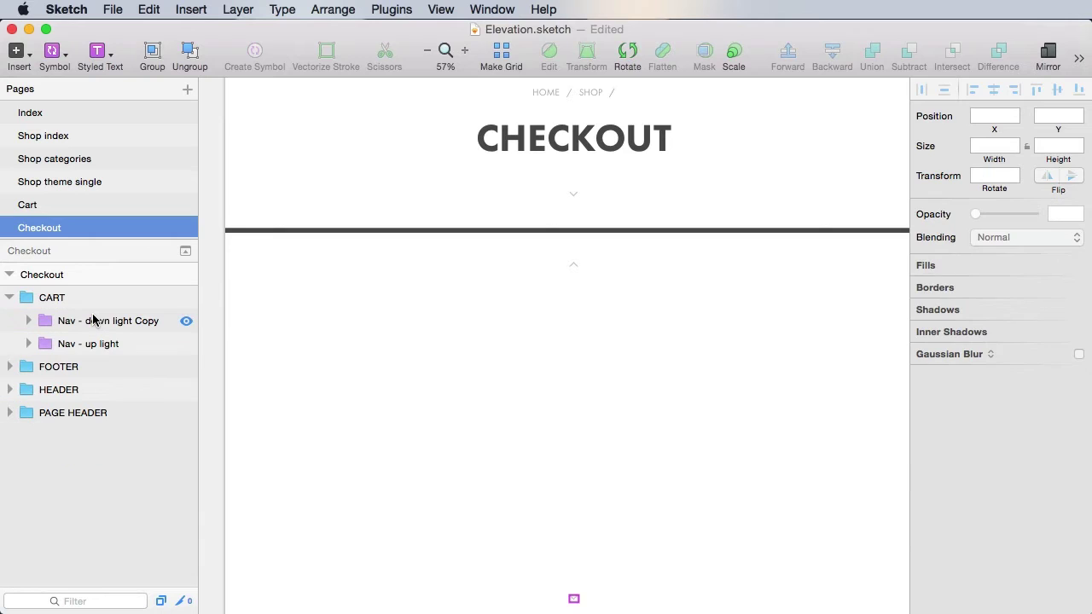
pyautogui.press('super+s')
pyautogui.scroll(-2, 640, 391)
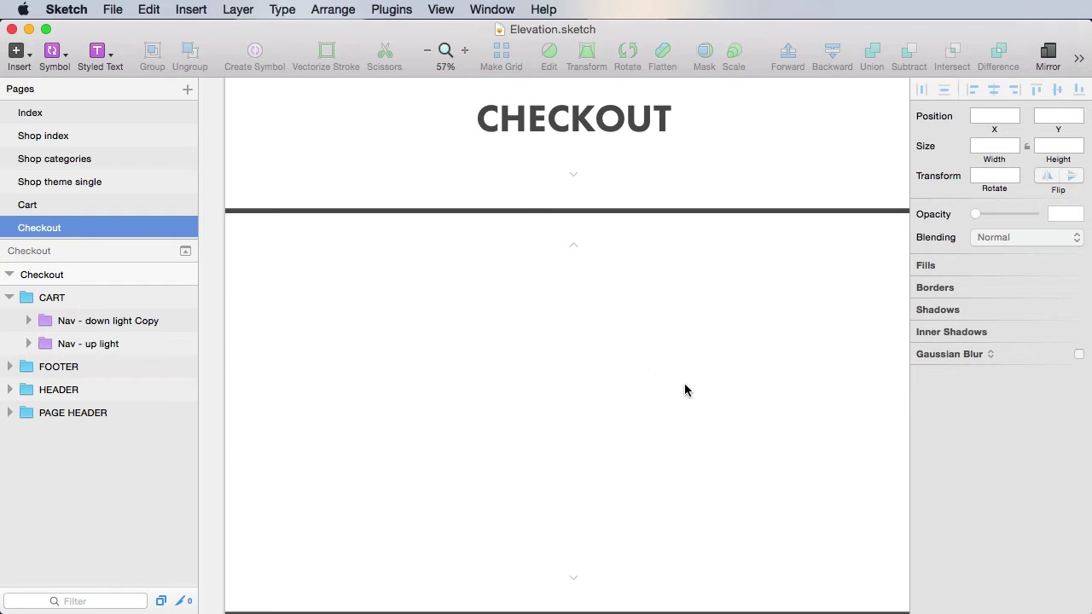
pyautogui.scroll(-2, 686, 375)
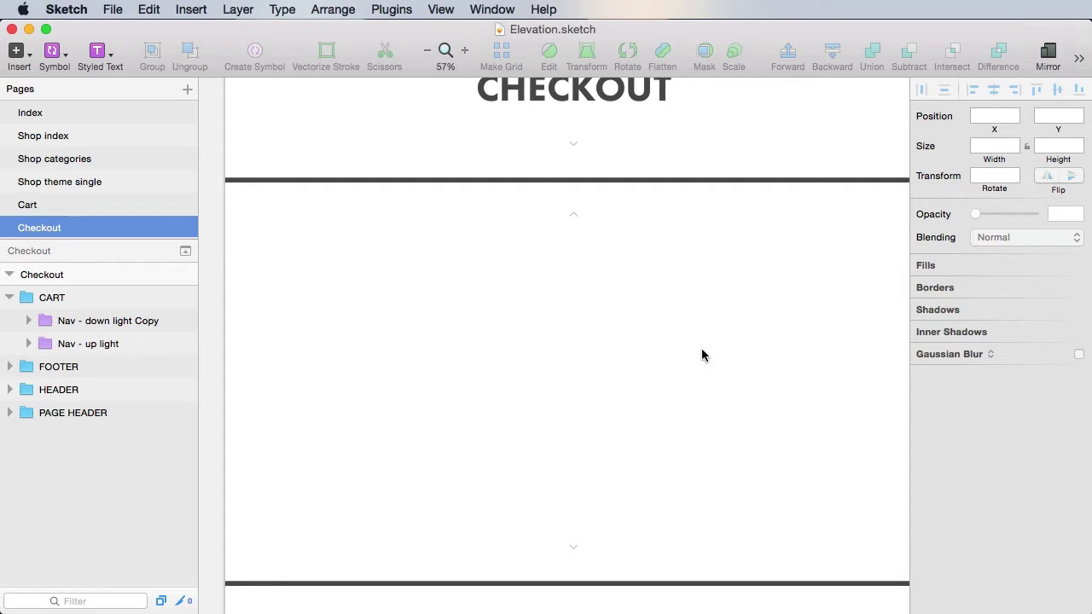
pyautogui.scroll(-3, 532, 362)
pyautogui.scroll(-1, 532, 362)
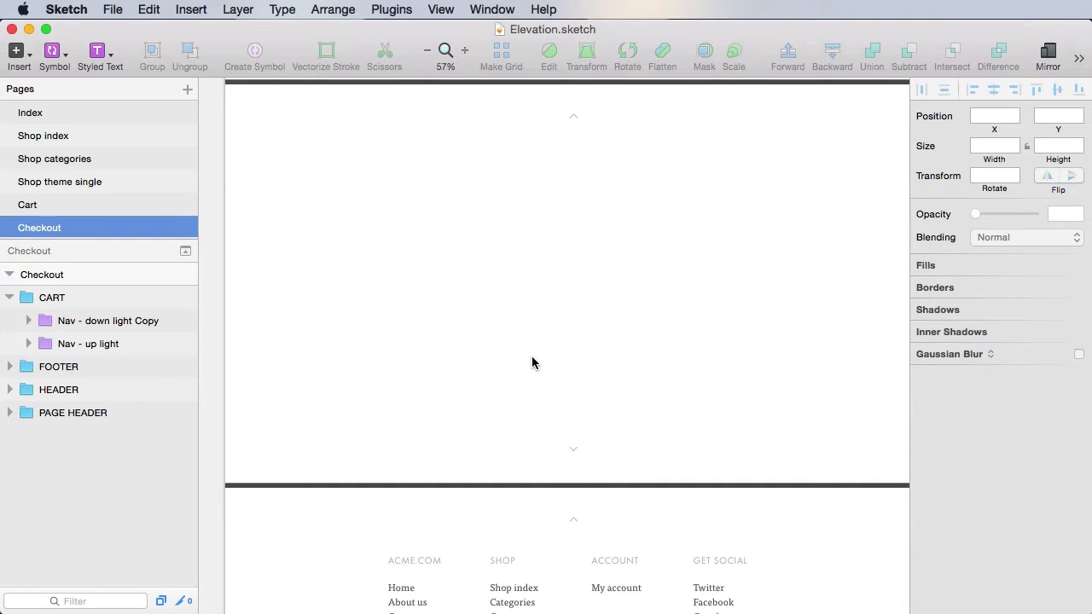
pyautogui.scroll(3, 531, 361)
pyautogui.scroll(-2, 531, 362)
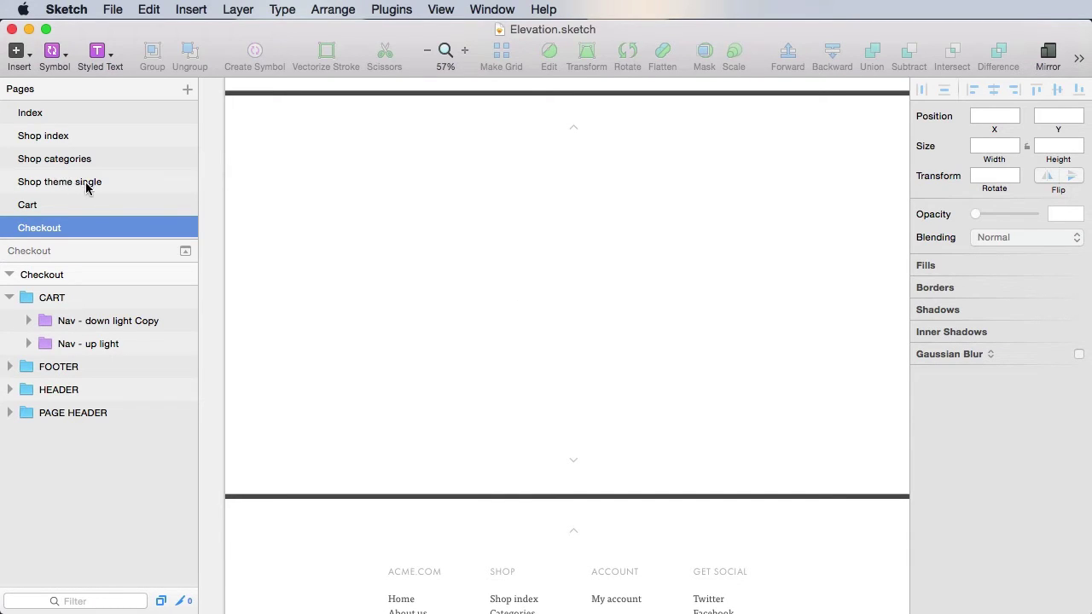
pyautogui.scroll(-5, 780, 427)
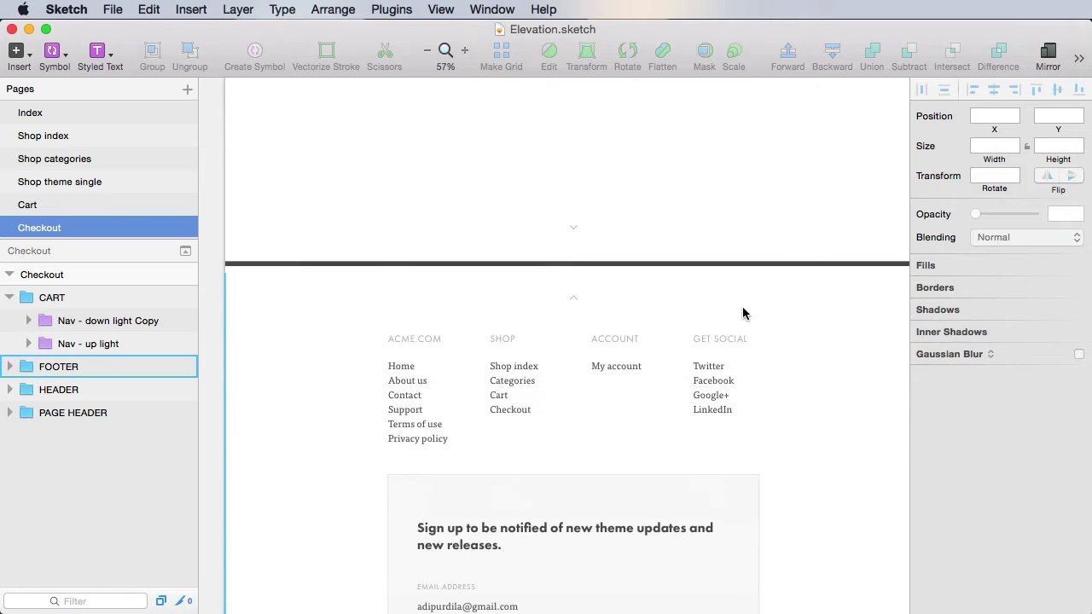
# - Extend the Checkout artboard downward to make room for a taller content section above the footer
pyautogui.click(748, 298)
pyautogui.scroll(-5, 750, 314)
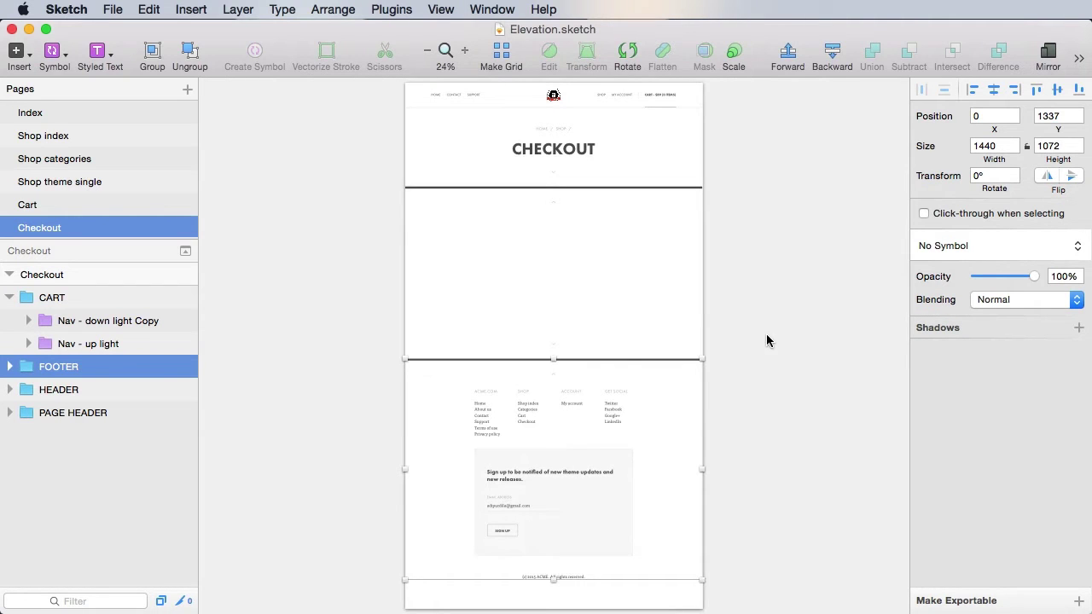
pyautogui.scroll(2, 765, 339)
pyautogui.click(441, 145)
pyautogui.click(441, 140)
pyautogui.scroll(-5, 611, 413)
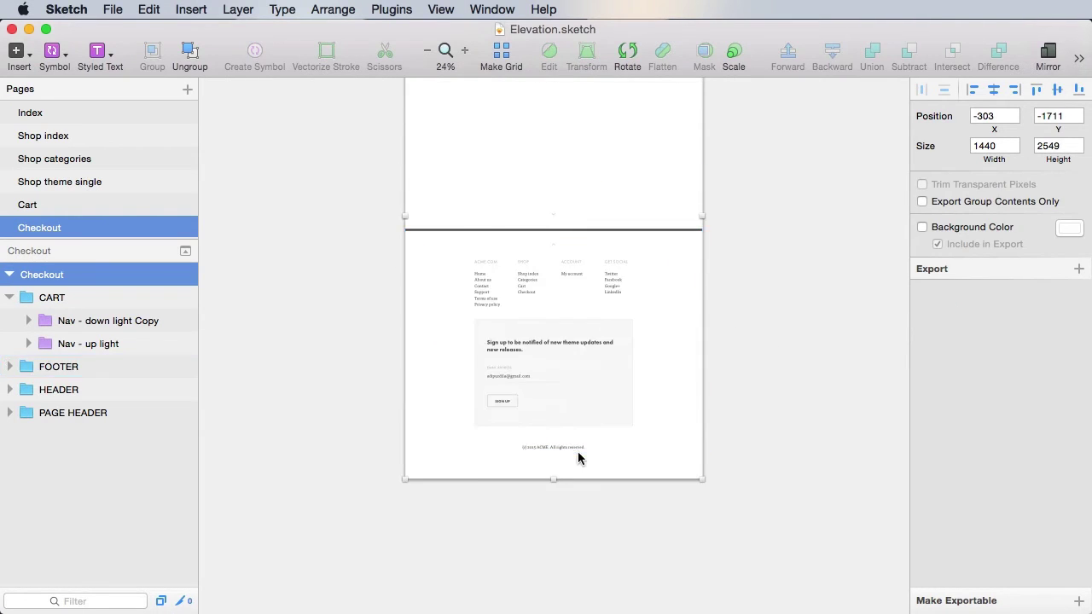
pyautogui.moveTo(554, 375); pyautogui.dragTo(557, 528)
# - Move the FOOTER group down toward the bottom of the enlarged Checkout artboard
pyautogui.click(575, 183)
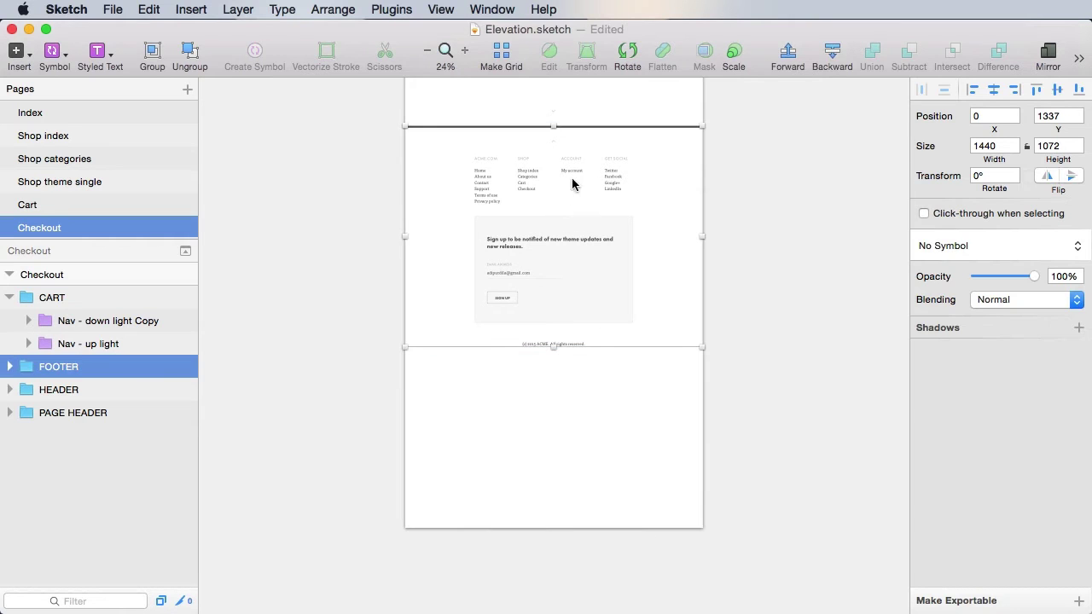
pyautogui.moveTo(573, 160); pyautogui.dragTo(589, 301)
pyautogui.click(763, 254)
pyautogui.moveTo(771, 164); pyautogui.dragTo(810, 358)
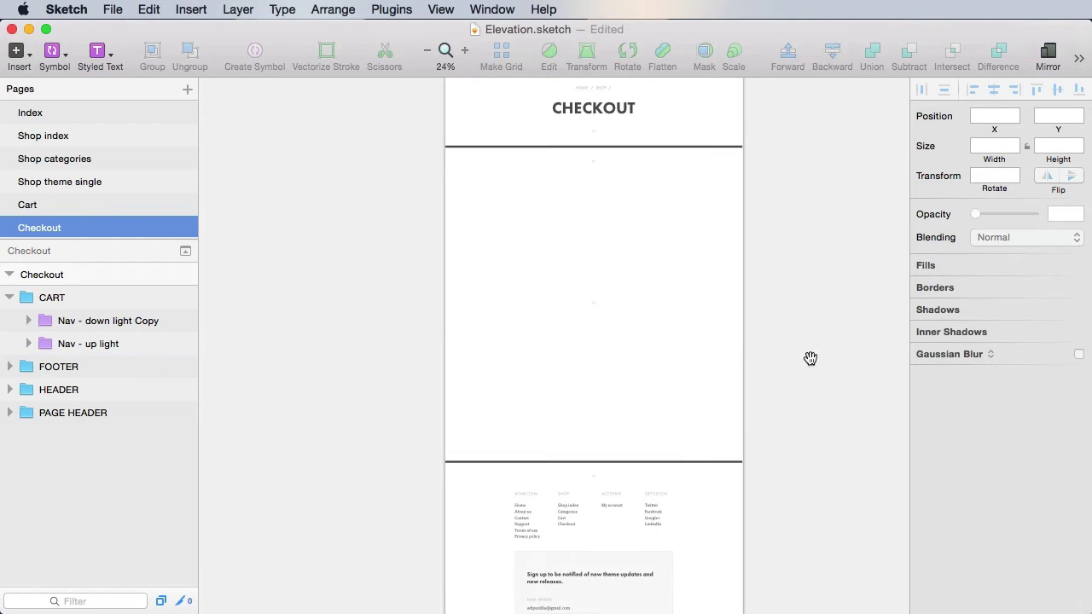
# - Move the content section's down-arrow navigation symbol to just above the footer's dividing line
pyautogui.click(594, 303)
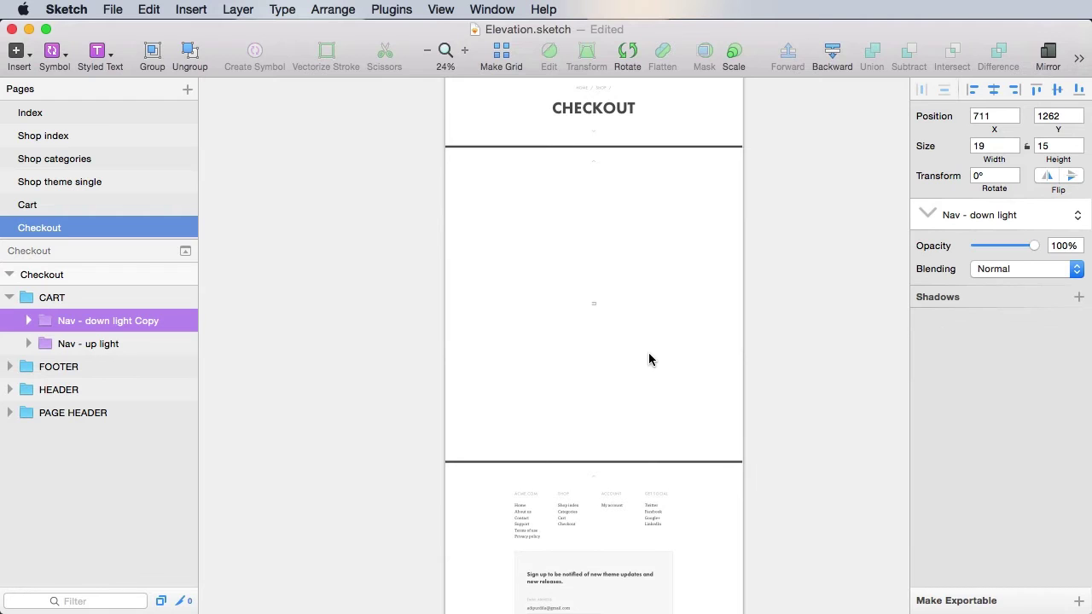
pyautogui.moveTo(593, 308); pyautogui.dragTo(607, 429)
pyautogui.click(808, 278)
pyautogui.moveTo(808, 278); pyautogui.dragTo(834, 363)
# - Copy the Description and Product info groups from the Reviews tab artboard on the Shop theme single page into the Checkout page
pyautogui.press('z')
pyautogui.moveTo(380, 190); pyautogui.dragTo(822, 480)
pyautogui.click(83, 184)
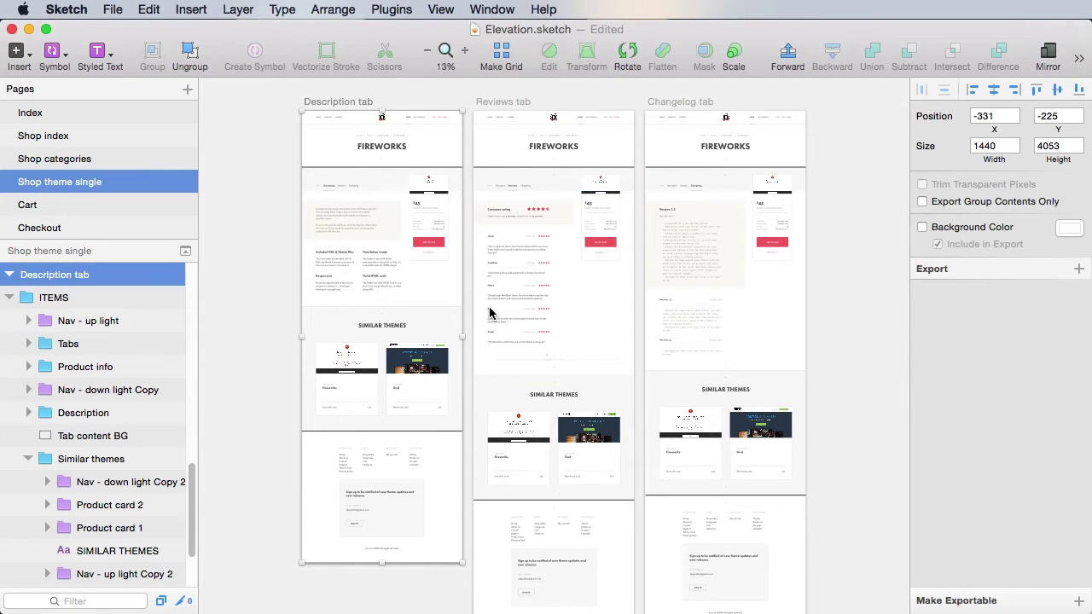
pyautogui.scroll(5, 512, 325)
pyautogui.click(577, 358)
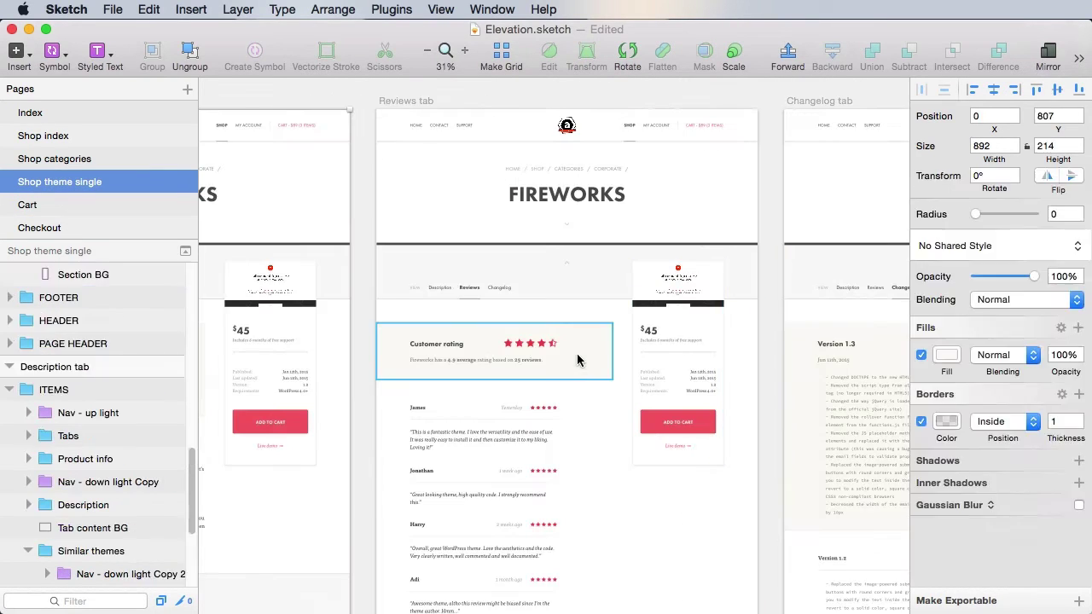
pyautogui.scroll(5, 89, 358)
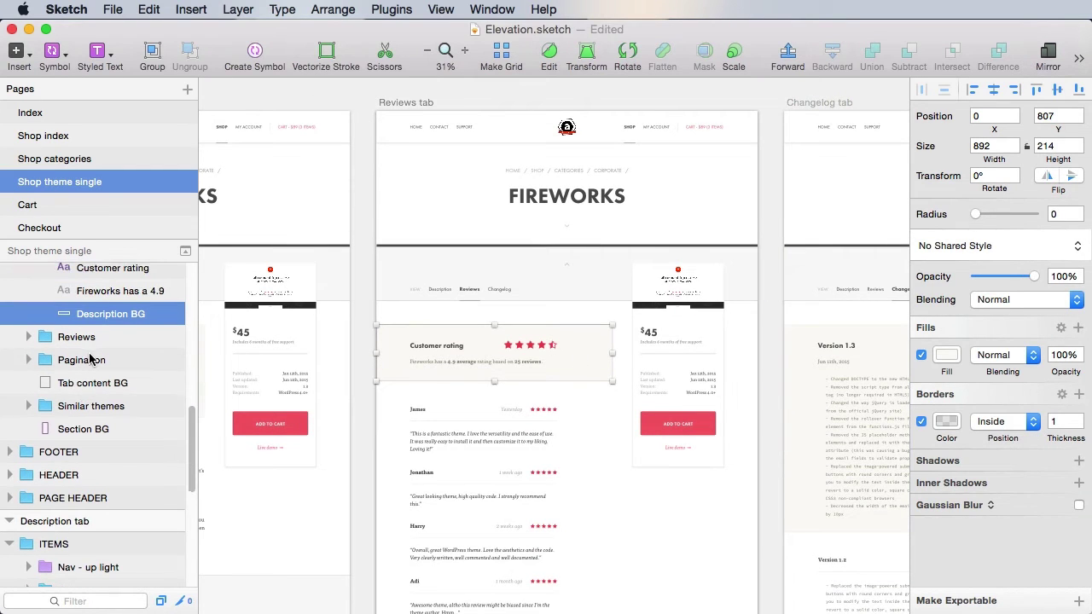
pyautogui.keyDown('shift'); pyautogui.click(452, 365); pyautogui.keyUp('shift')
pyautogui.keyDown('shift'); pyautogui.click(450, 347); pyautogui.keyUp('shift')
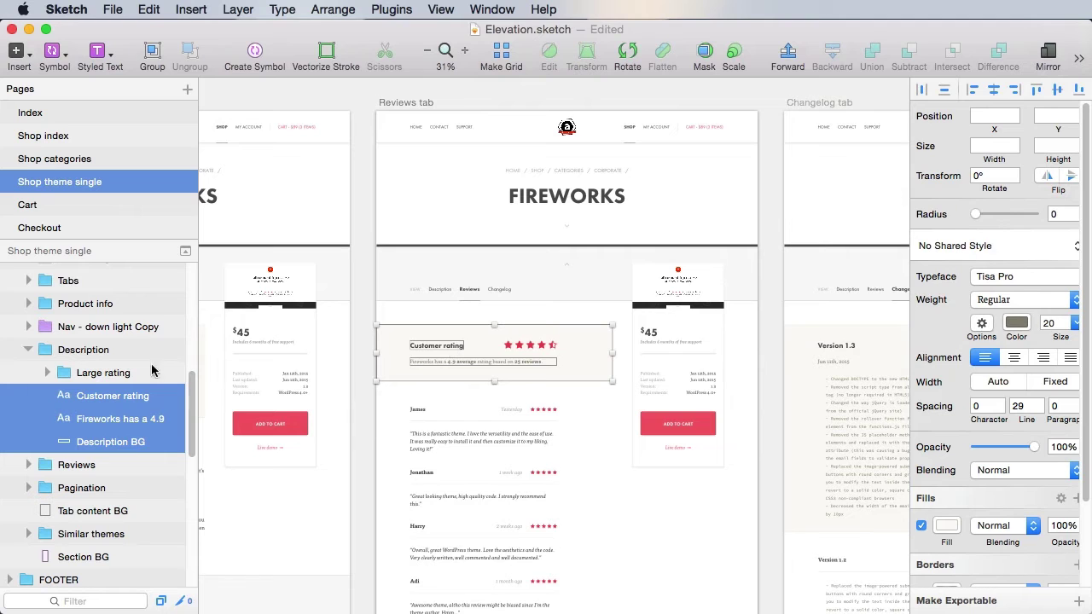
pyautogui.click(68, 353)
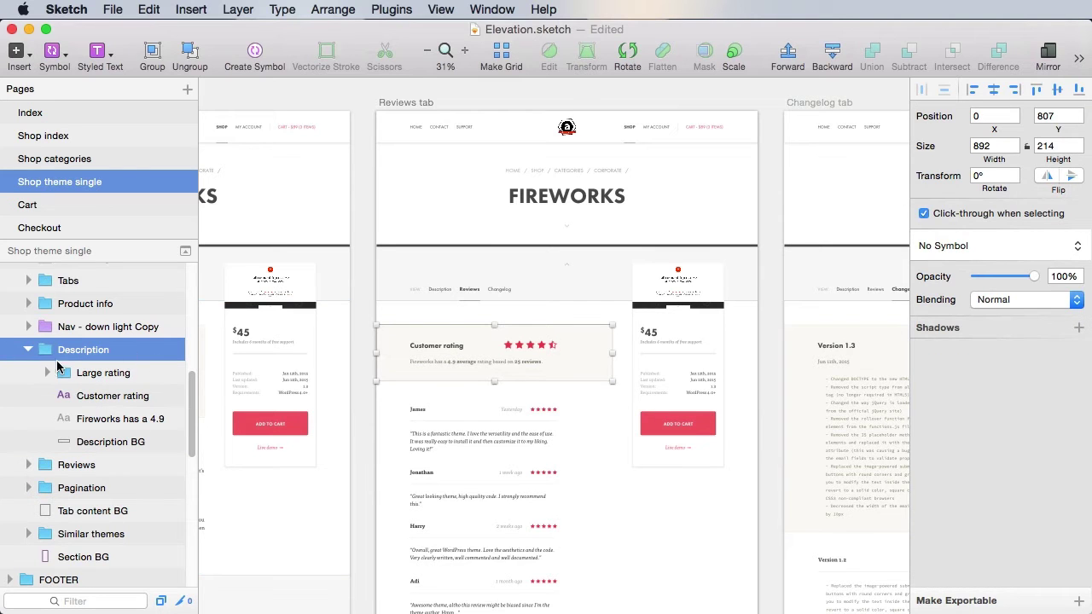
pyautogui.click(28, 351)
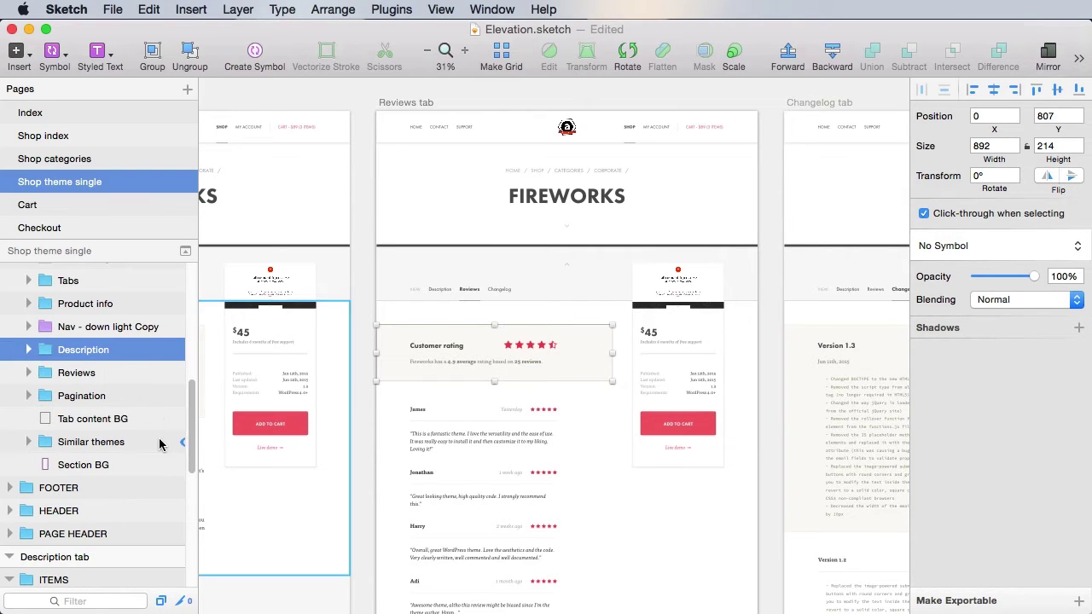
pyautogui.scroll(1, 90, 410)
pyautogui.keyDown('super'); pyautogui.click(100, 333); pyautogui.keyUp('super')
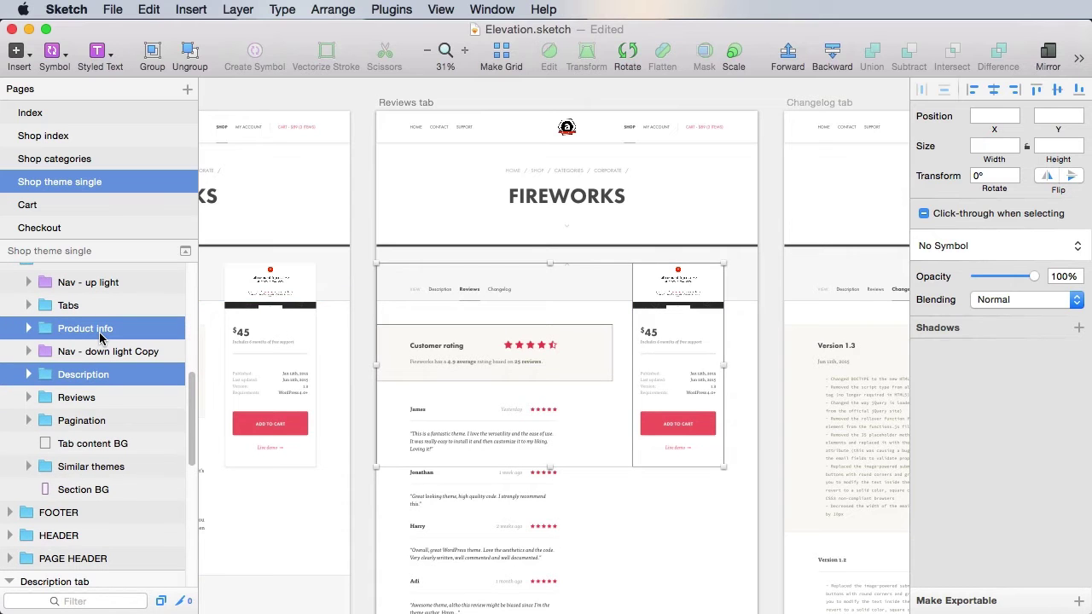
pyautogui.press('super+c')
pyautogui.press('super+v')
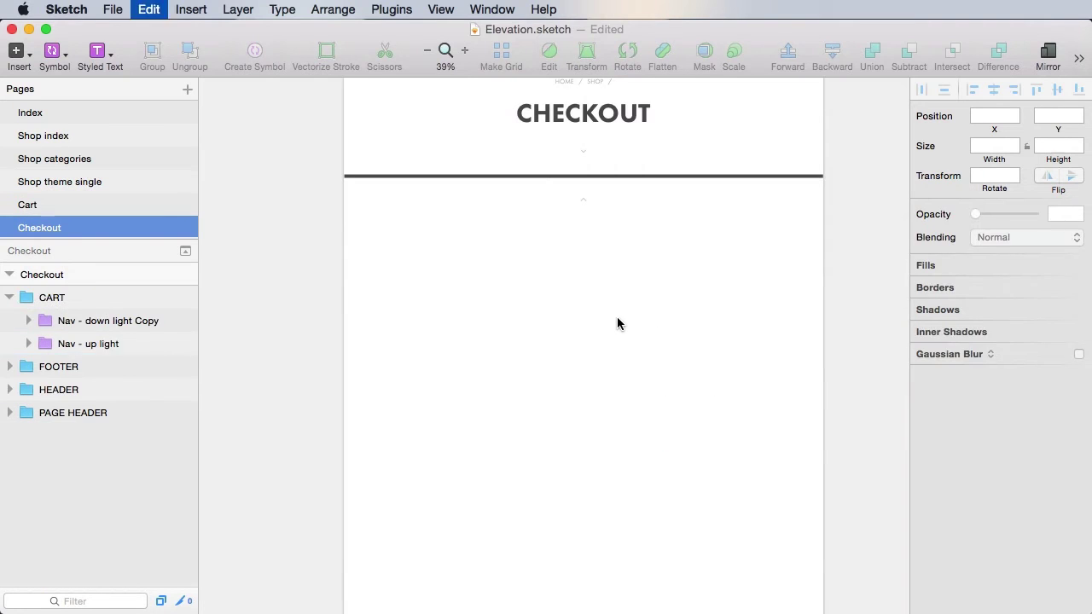
pyautogui.press('super+v')
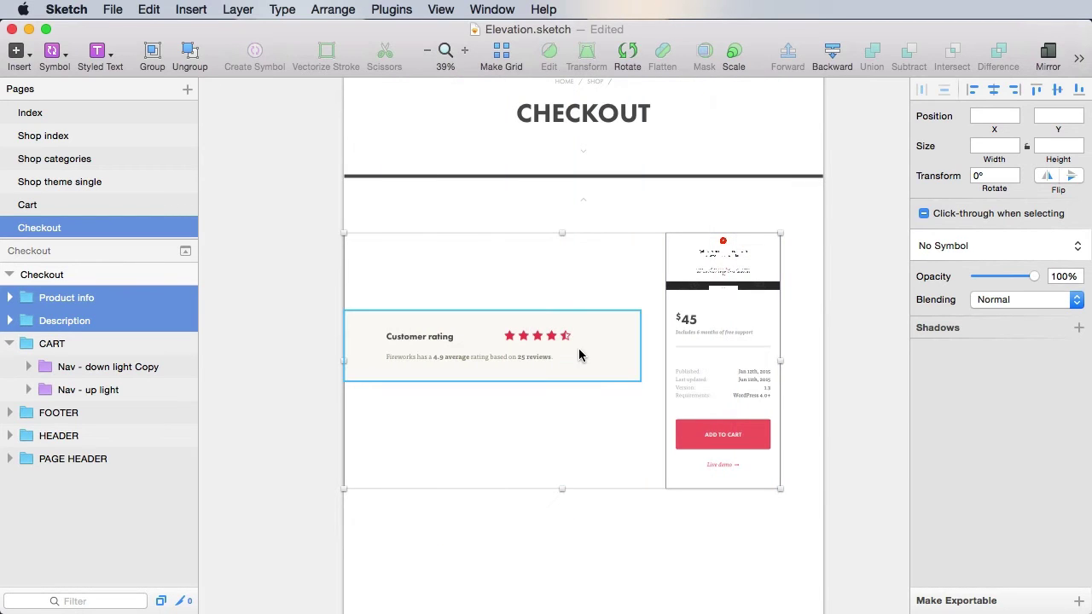
# - Move the pasted Product info and Description groups up together by 30 px, closer to the up-arrow symbol
pyautogui.press('alt')
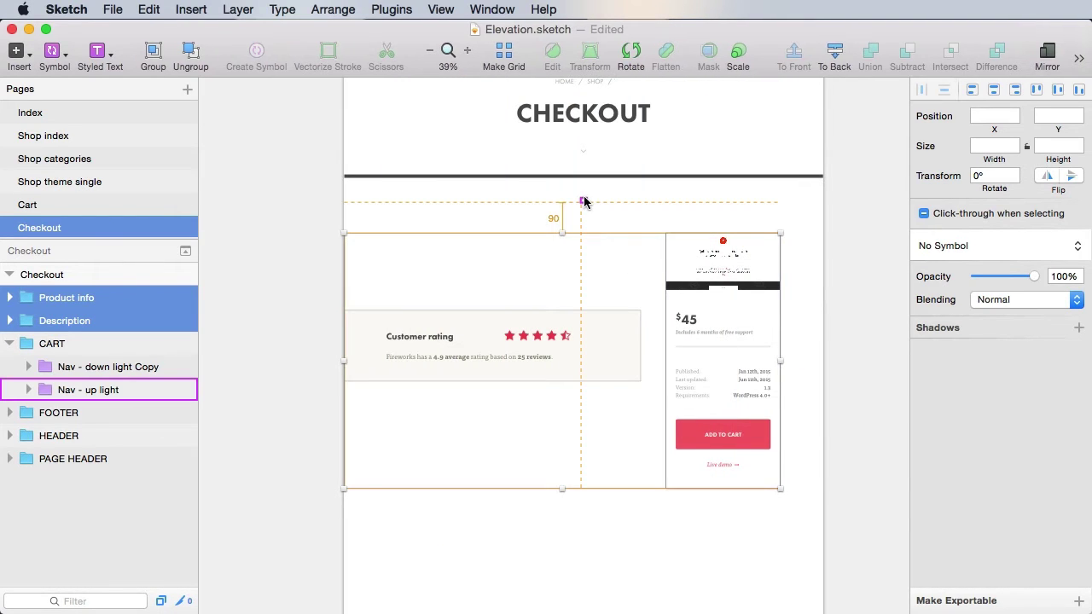
pyautogui.hotkey('shift', 'Up')
pyautogui.hotkey('shift', 'Up')
pyautogui.hotkey('shift', 'Up')
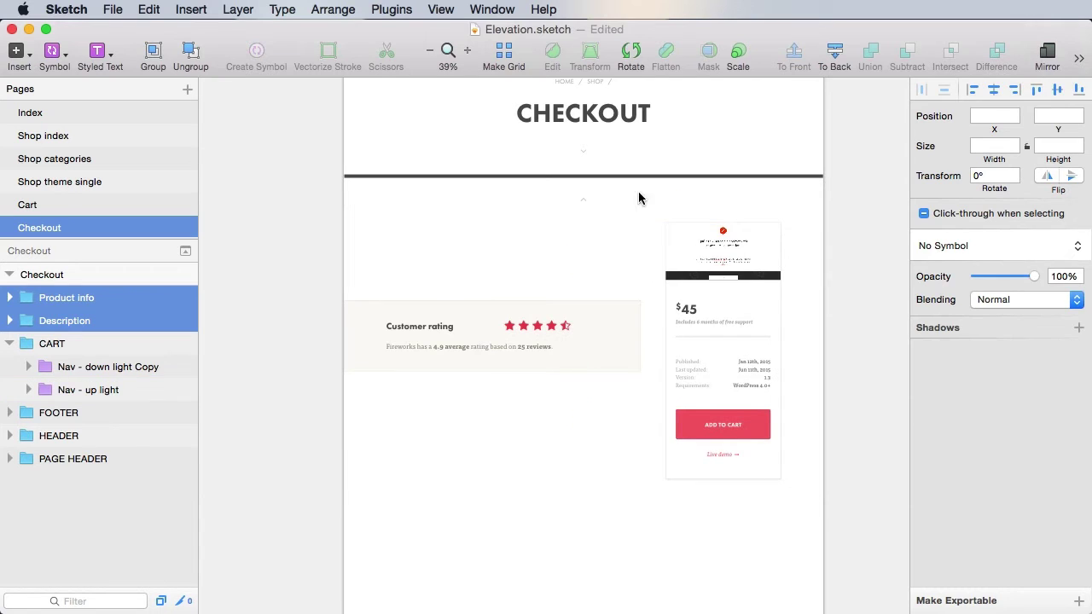
# - Move the Description group up to Y 649, level with the top of the product card, and delete its star rating
pyautogui.click(593, 342)
pyautogui.moveTo(610, 344); pyautogui.dragTo(617, 268)
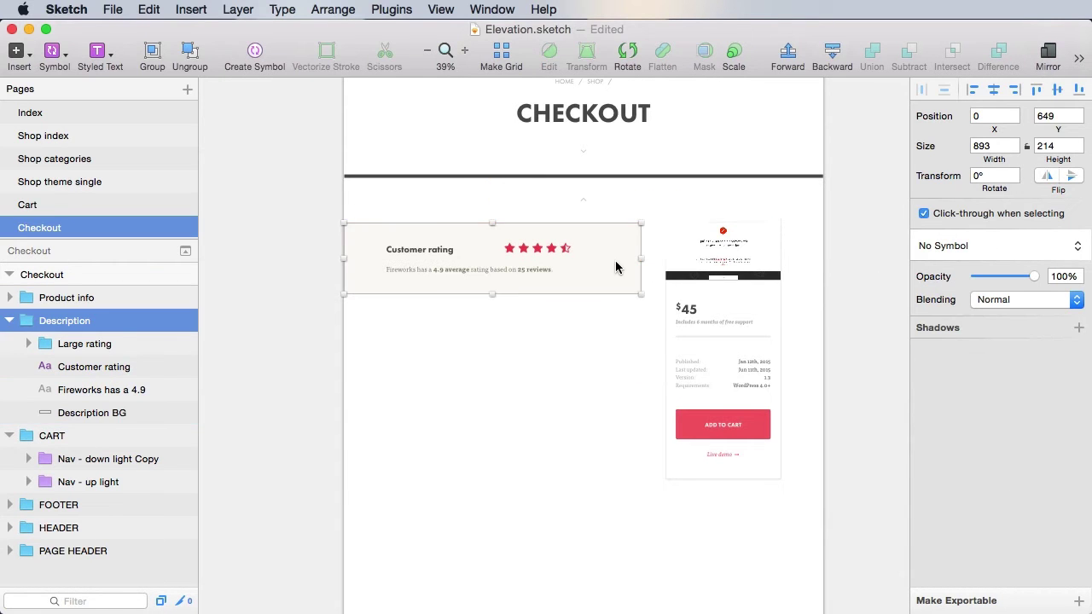
pyautogui.click(805, 598)
pyautogui.click(514, 252)
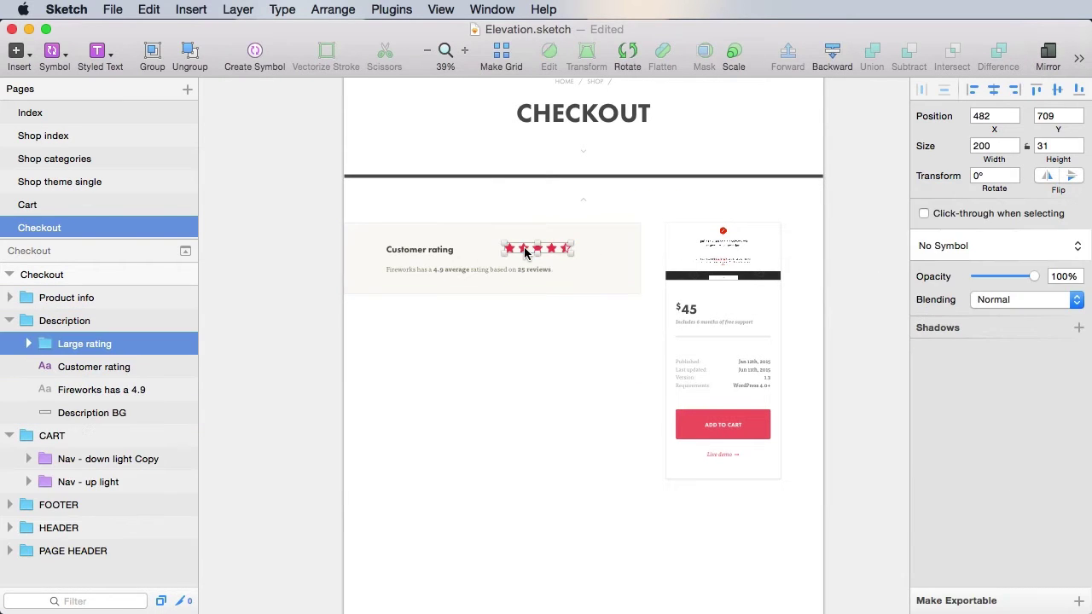
pyautogui.press('Delete')
# - Change the "Customer rating" heading in the Description group to "Login"
pyautogui.press('z')
pyautogui.moveTo(325, 241); pyautogui.dragTo(835, 474)
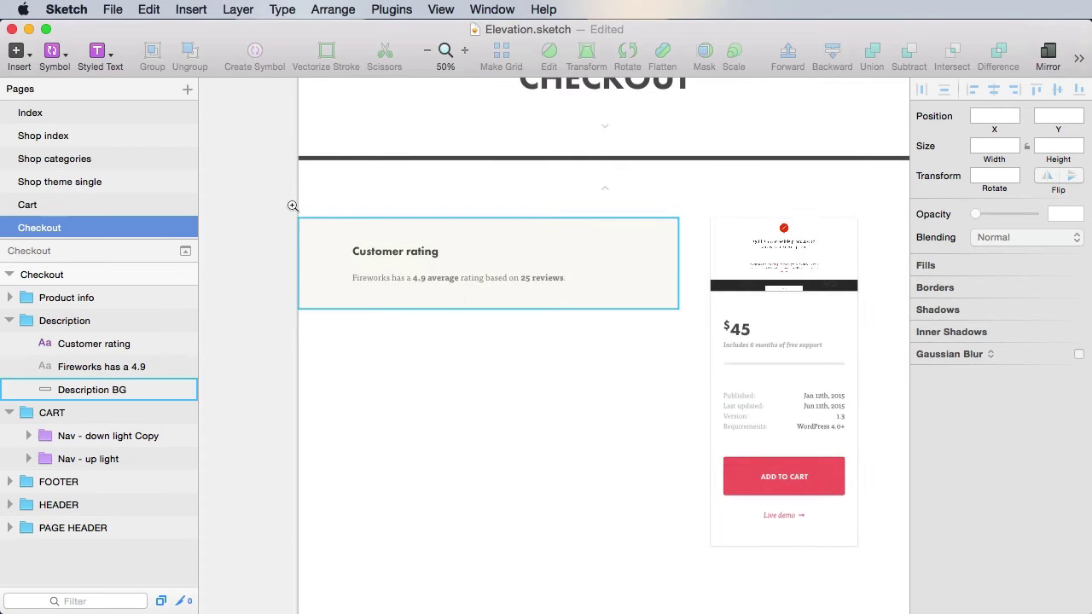
pyautogui.doubleClick(438, 251)
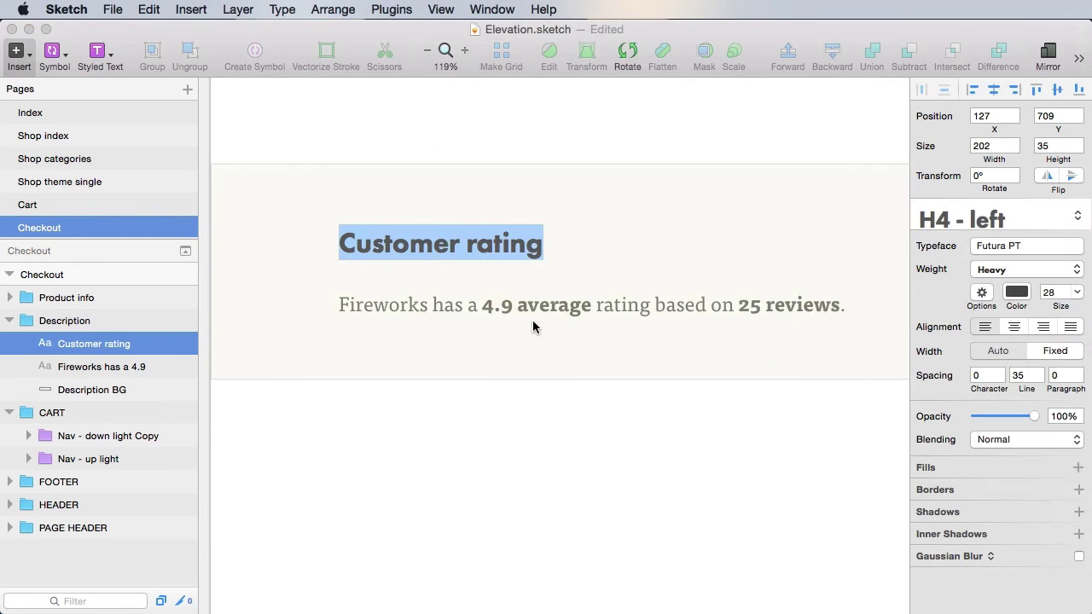
pyautogui.write('Login')
pyautogui.click(575, 475)
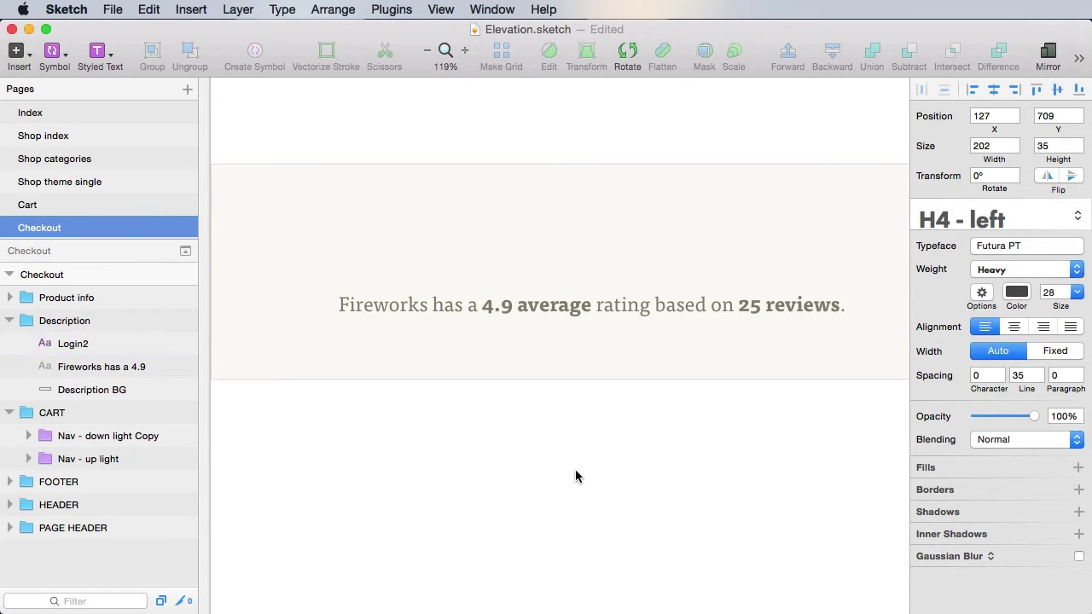
# - Replace the rating sentence under the Login heading with "To submit an order, you must log in or create a new account."
pyautogui.click(481, 305)
pyautogui.doubleClick(481, 305)
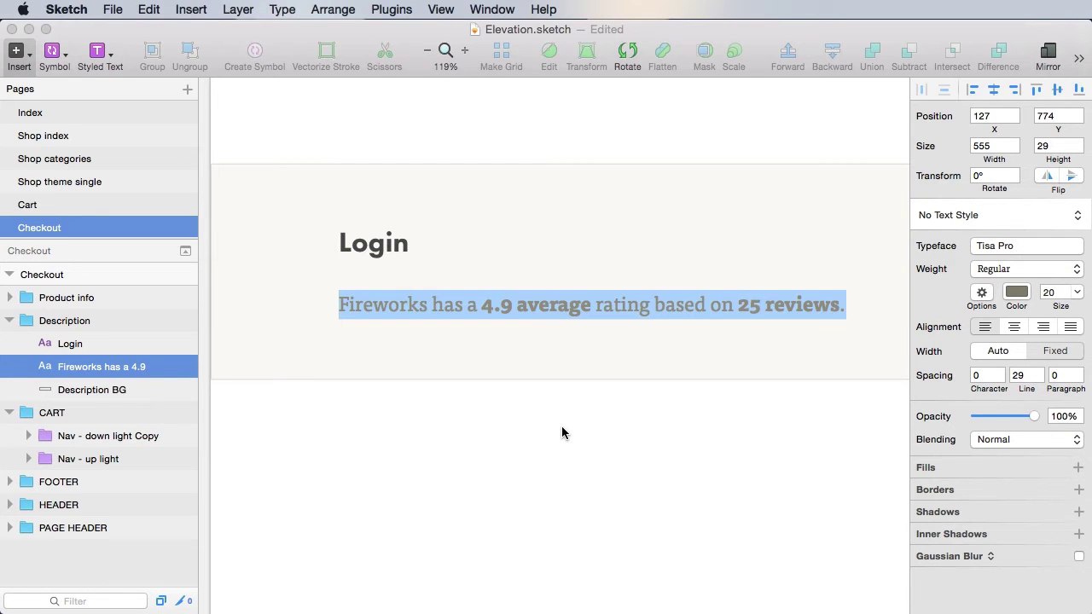
pyautogui.write('To submit an')
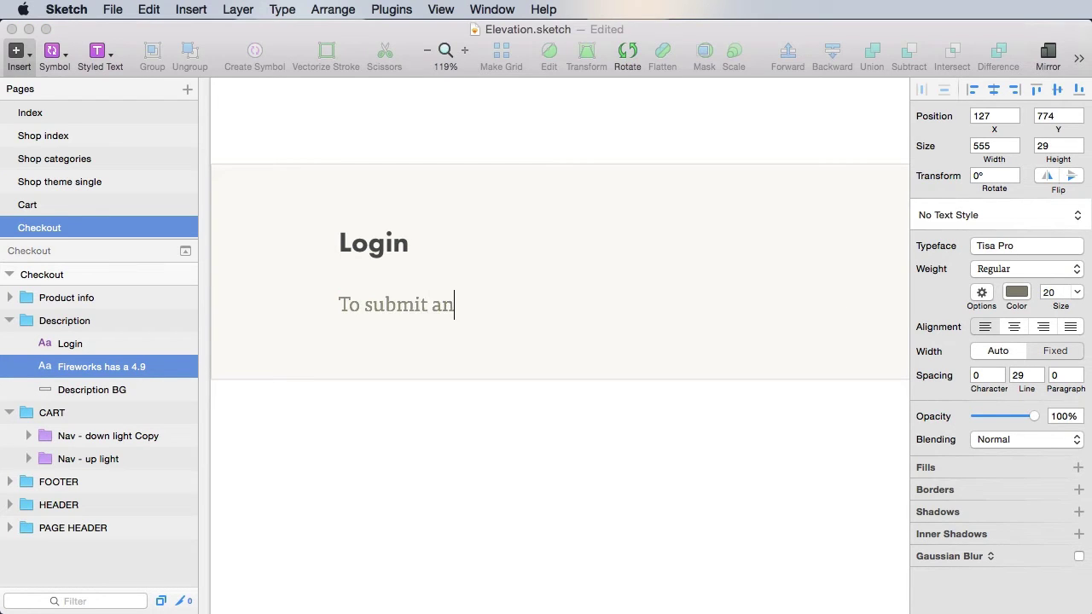
pyautogui.write(' order, you must ')
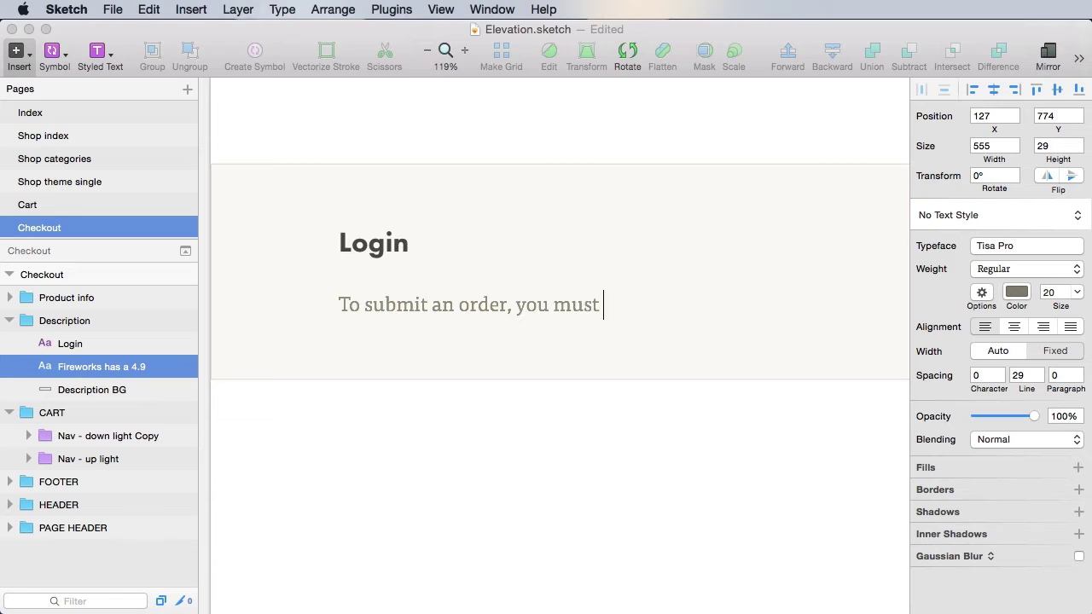
pyautogui.write('login')
pyautogui.write(' in or c')
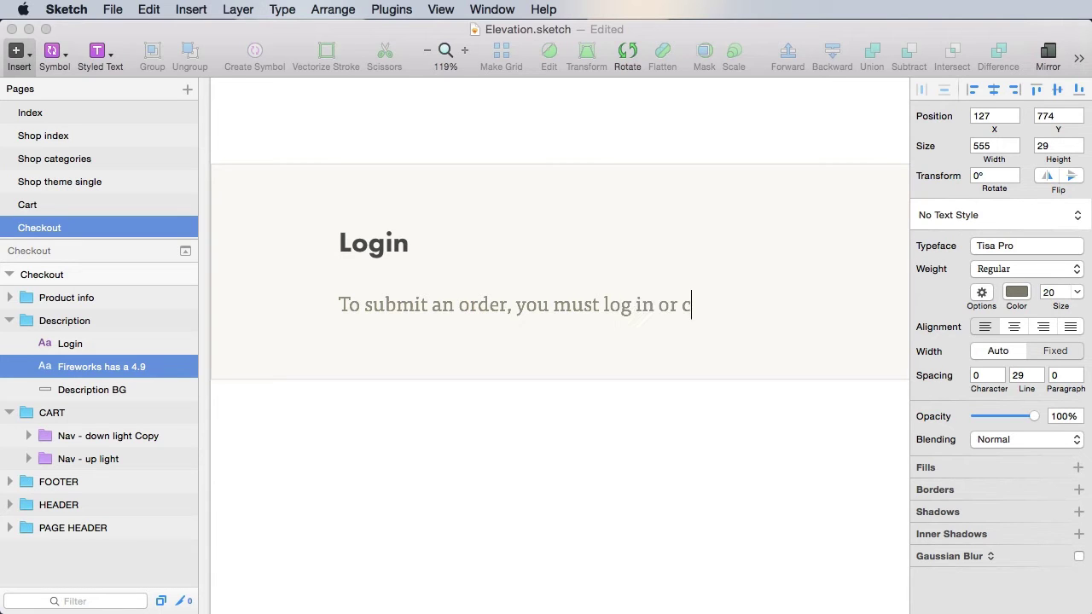
pyautogui.write('reate a new account.')
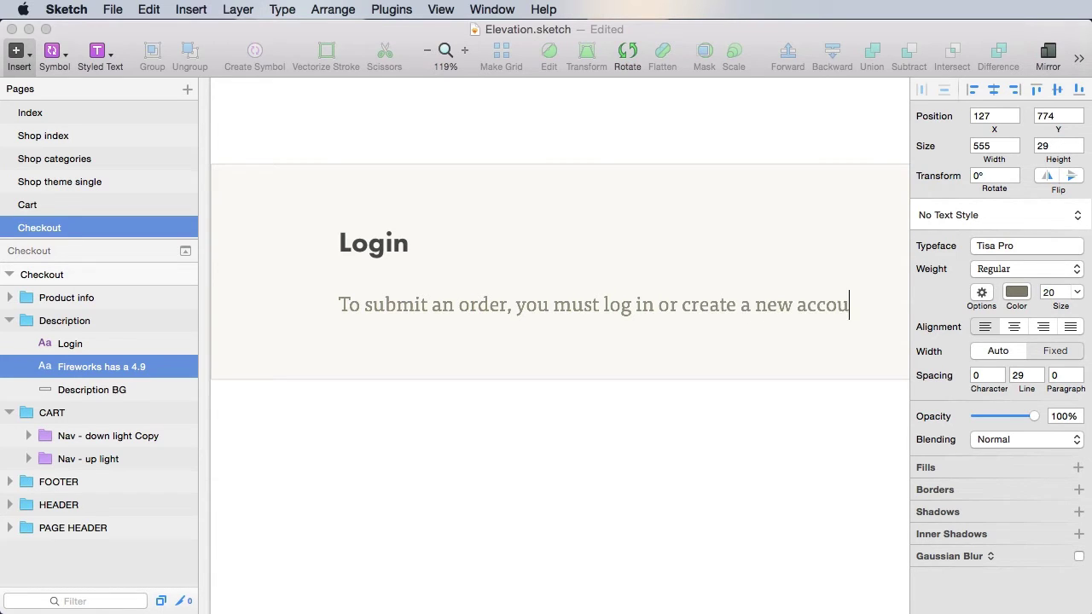
# - Color the words "create a new account" in the theme's red and save the document
pyautogui.hotkey('alt', 'shift', 'Left')
pyautogui.hotkey('alt', 'shift', 'Left')
pyautogui.hotkey('alt', 'shift', 'Left')
pyautogui.hotkey('alt', 'shift', 'Left')
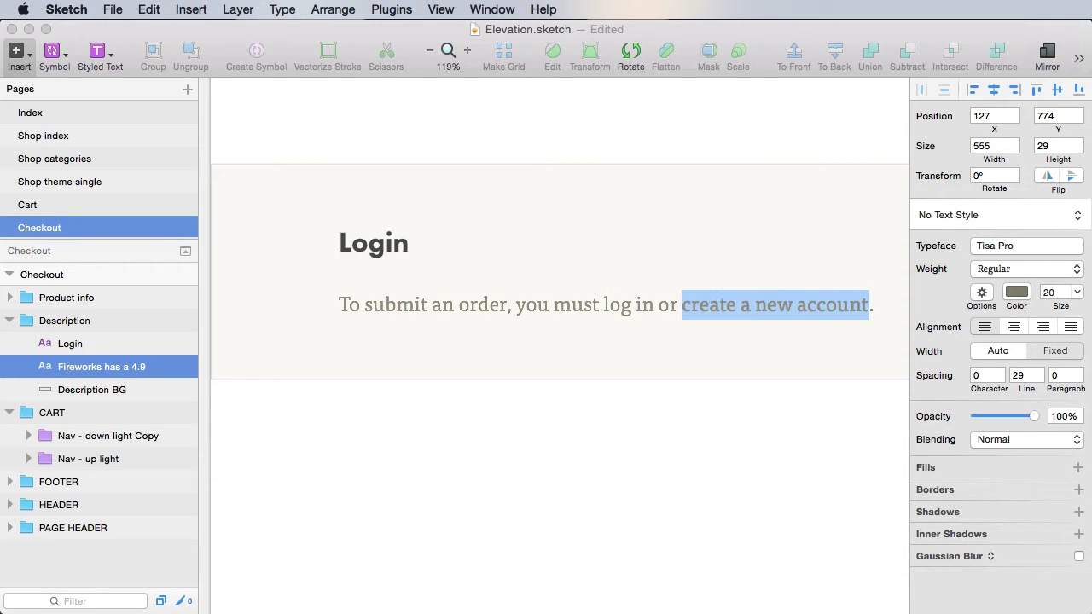
pyautogui.press('alt')
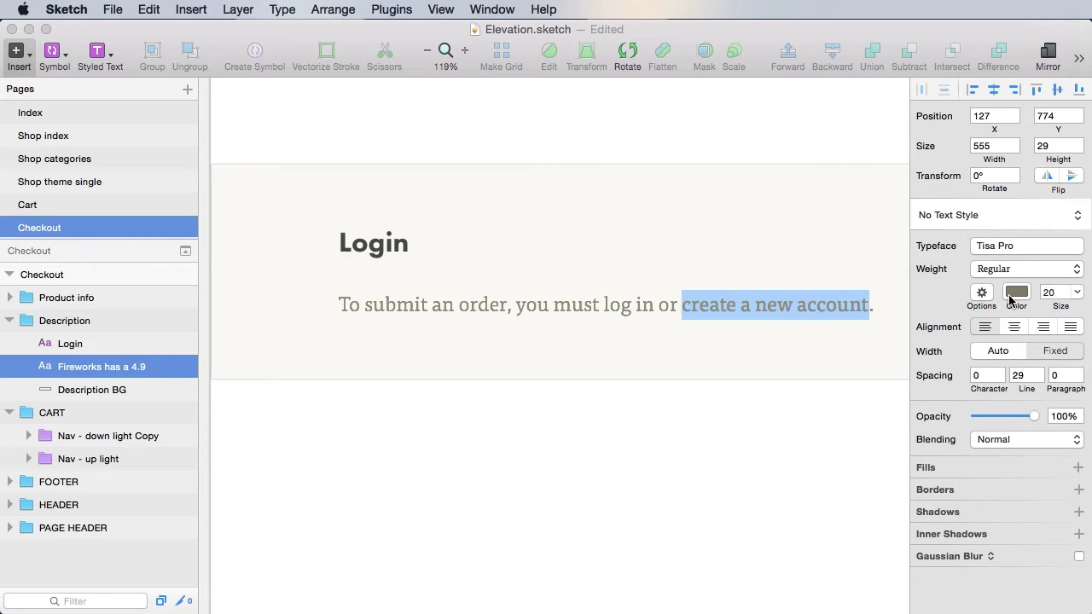
pyautogui.click(1015, 293)
pyautogui.click(968, 613)
pyautogui.click(748, 473)
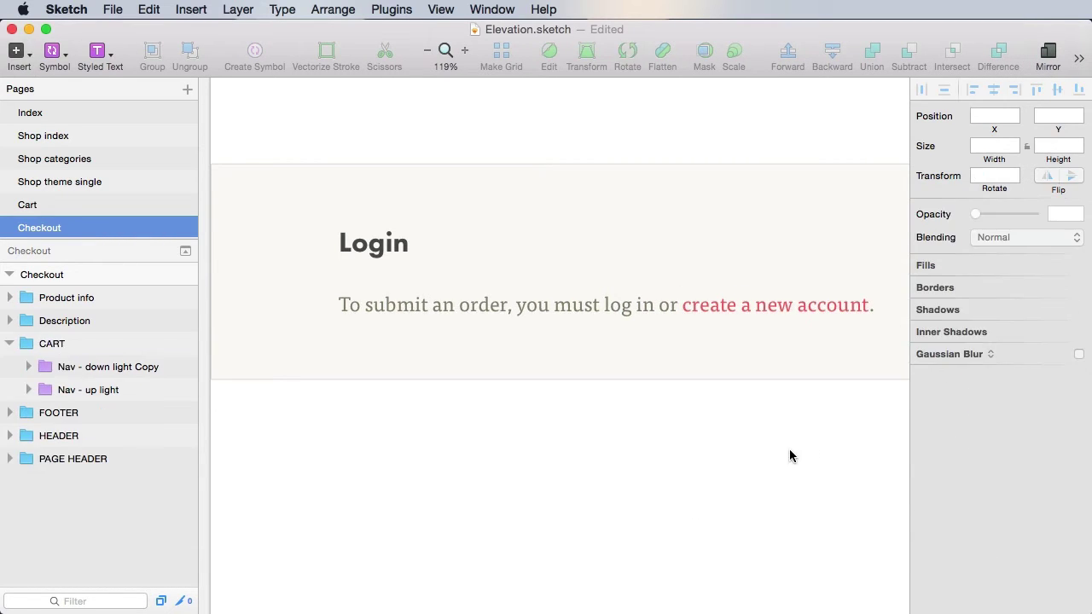
pyautogui.press('super+s')
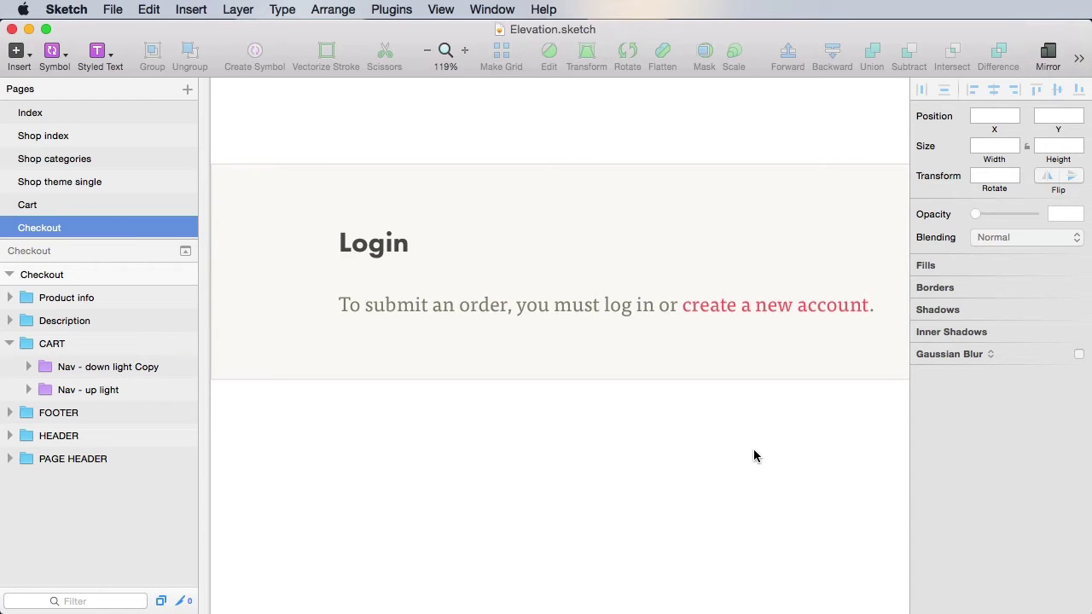
# - Delete the product image and its mask from the top of the Product info card
pyautogui.hscroll(10, 771, 475)
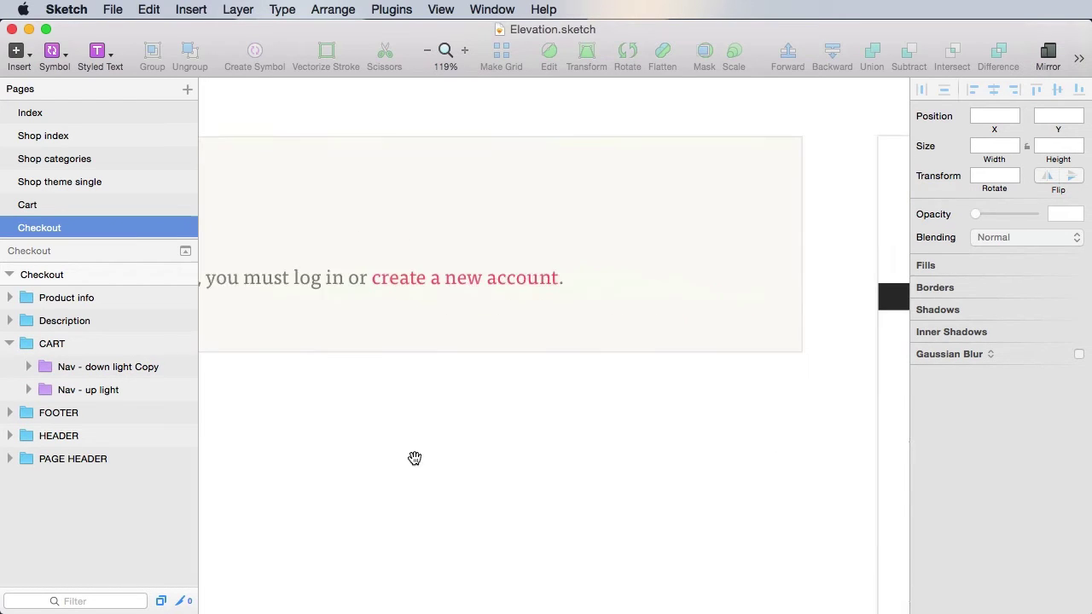
pyautogui.hscroll(5, 698, 320)
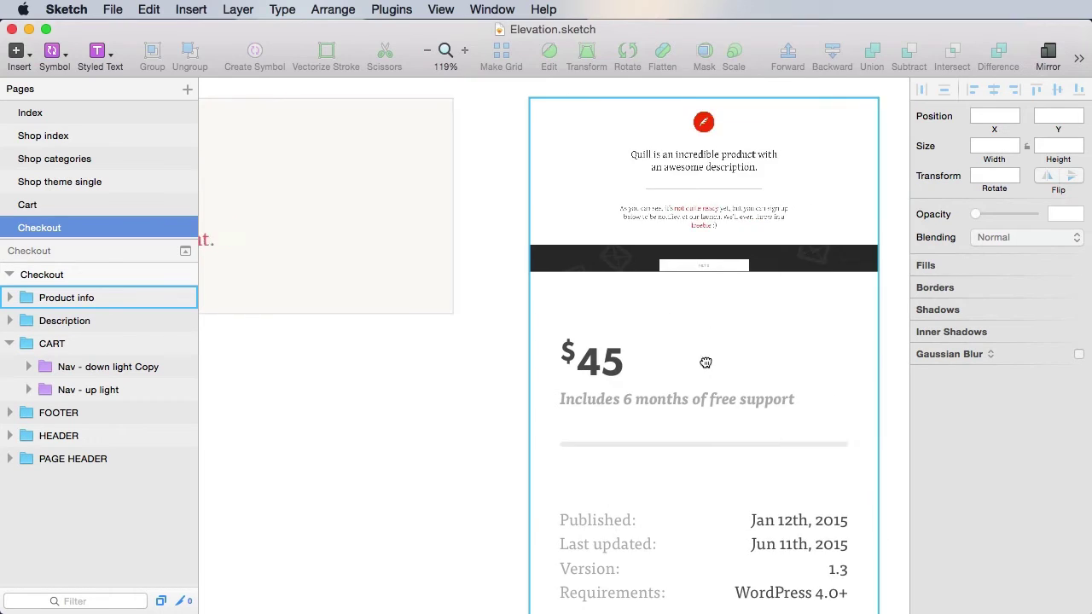
pyautogui.scroll(1, 708, 367)
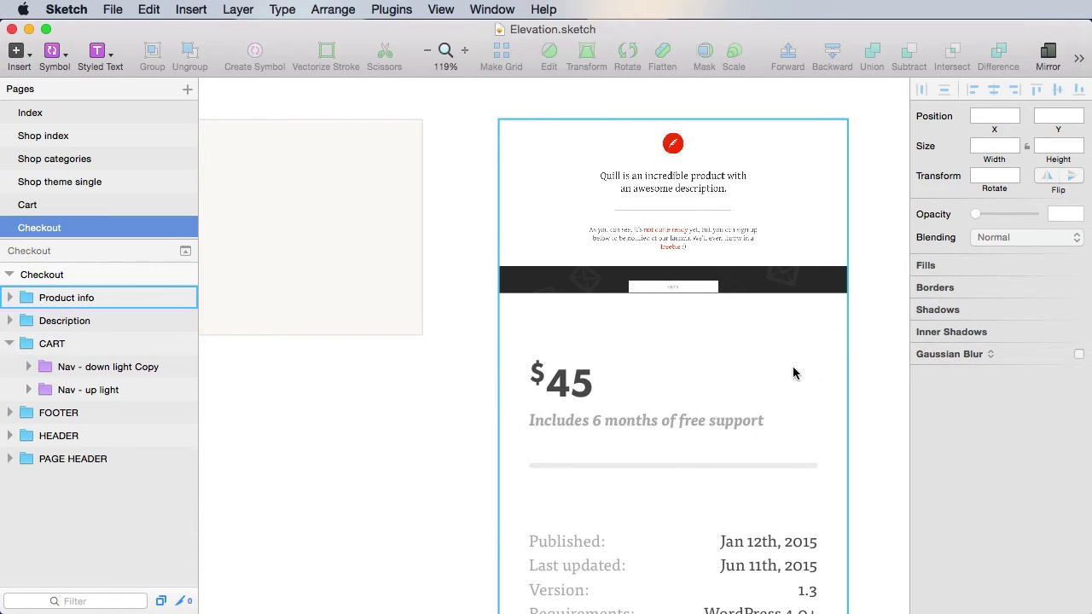
pyautogui.scroll(1, 863, 329)
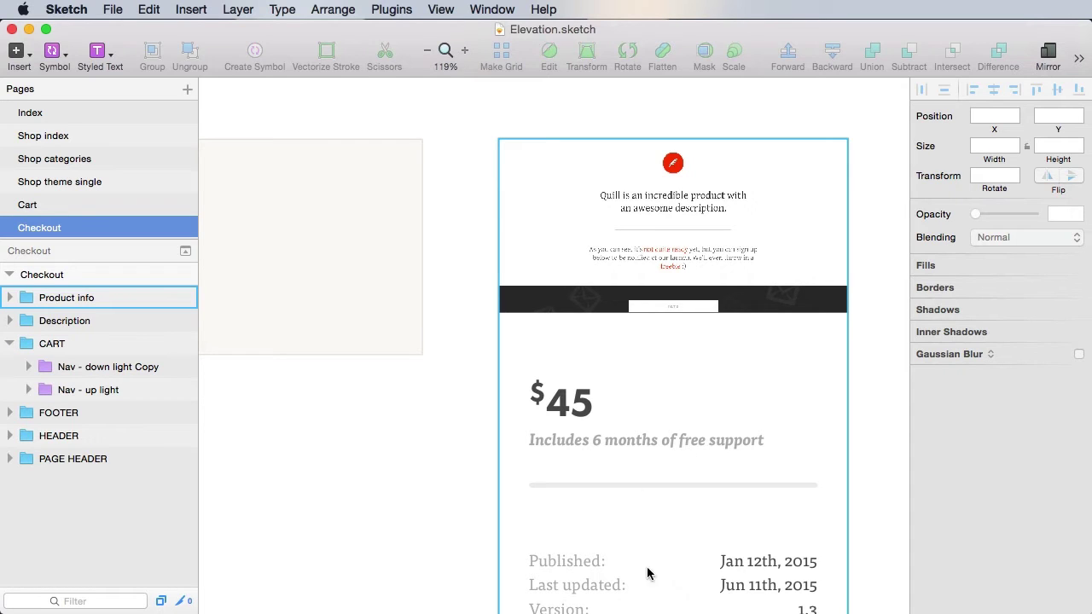
pyautogui.scroll(-3, 648, 571)
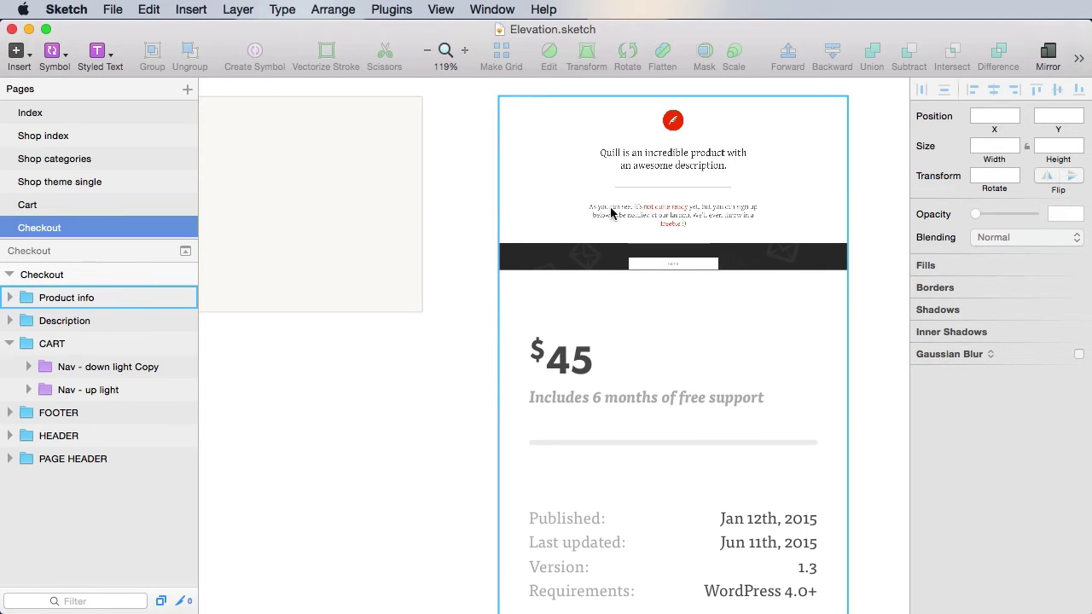
pyautogui.keyDown('super'); pyautogui.click(650, 206); pyautogui.keyUp('super')
pyautogui.keyDown('shift'); pyautogui.click(108, 343); pyautogui.keyUp('shift')
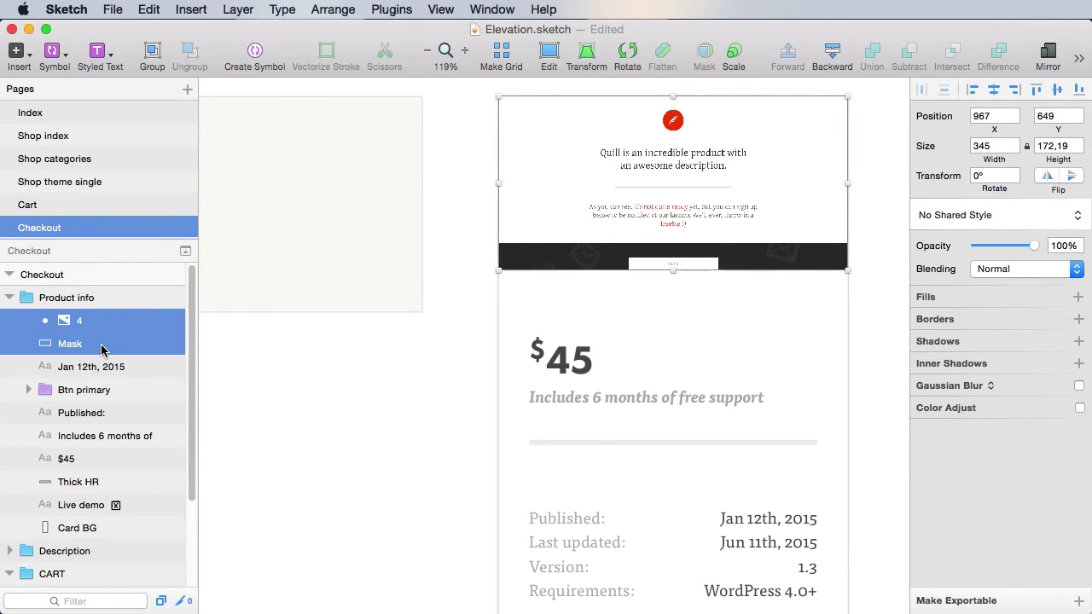
pyautogui.press('Delete')
# - Move the "Includes 6 months of free support" line above the $45 price, to Y 839
pyautogui.click(567, 359)
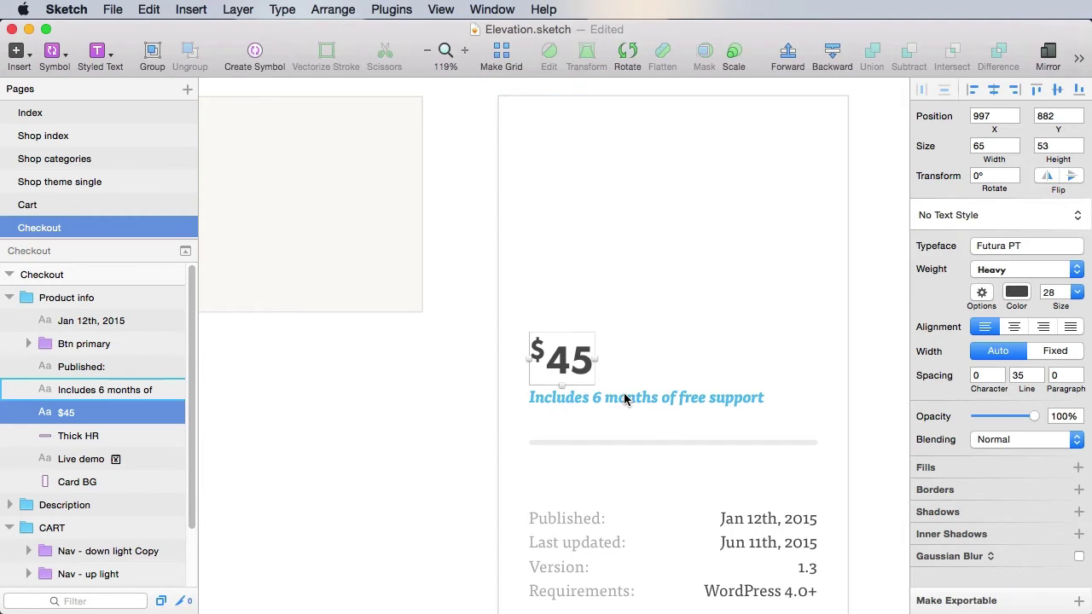
pyautogui.click(625, 398)
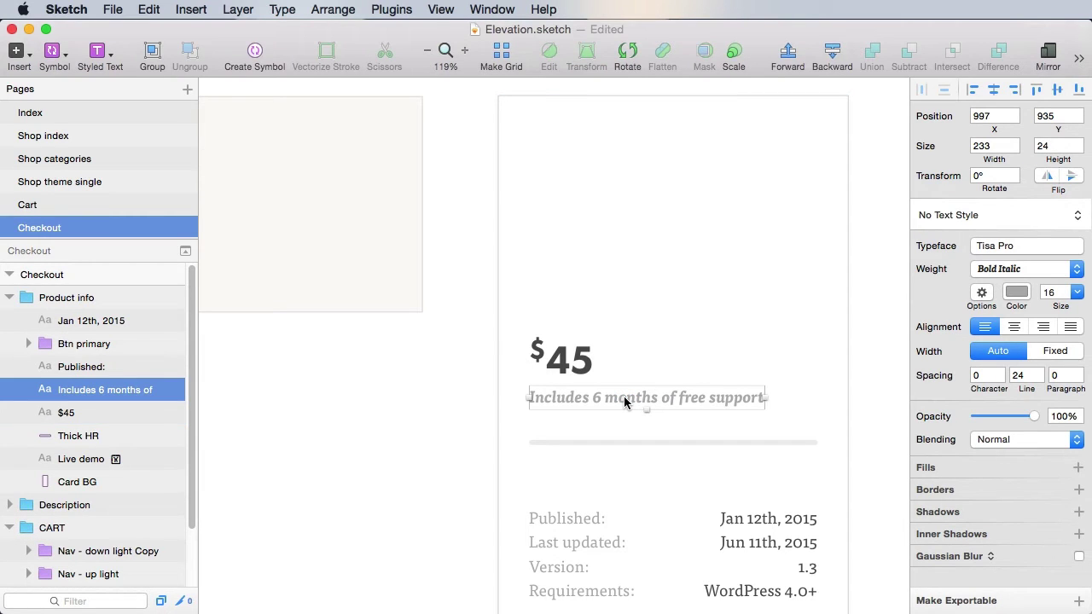
pyautogui.moveTo(624, 396); pyautogui.dragTo(624, 300)
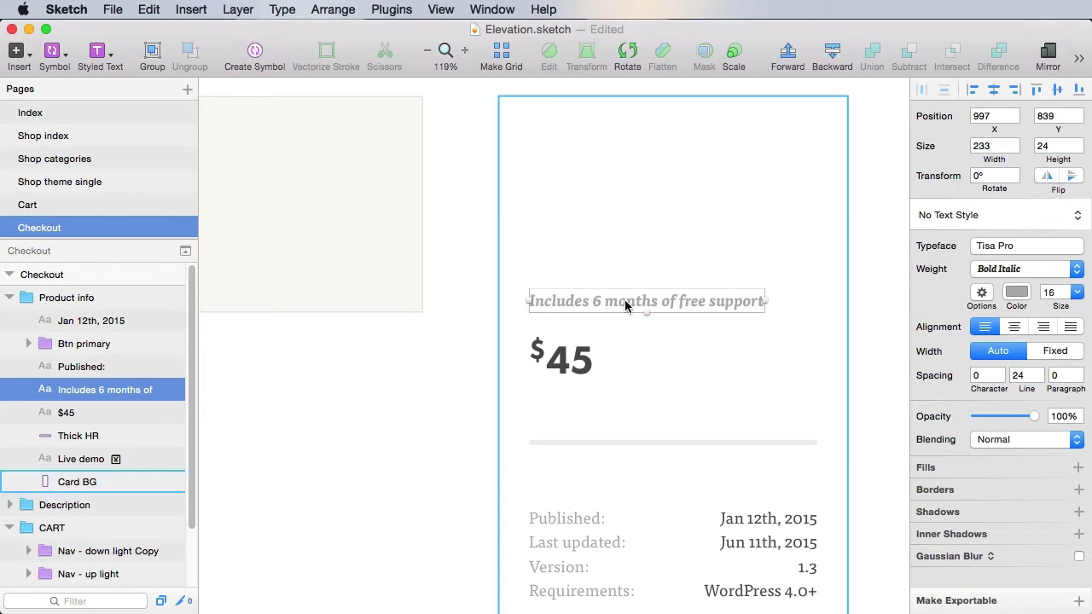
# - Replace the support line's text with "CART TOTAL" and give it a light gray sans-serif shared text style
pyautogui.doubleClick(625, 300)
pyautogui.write('c')
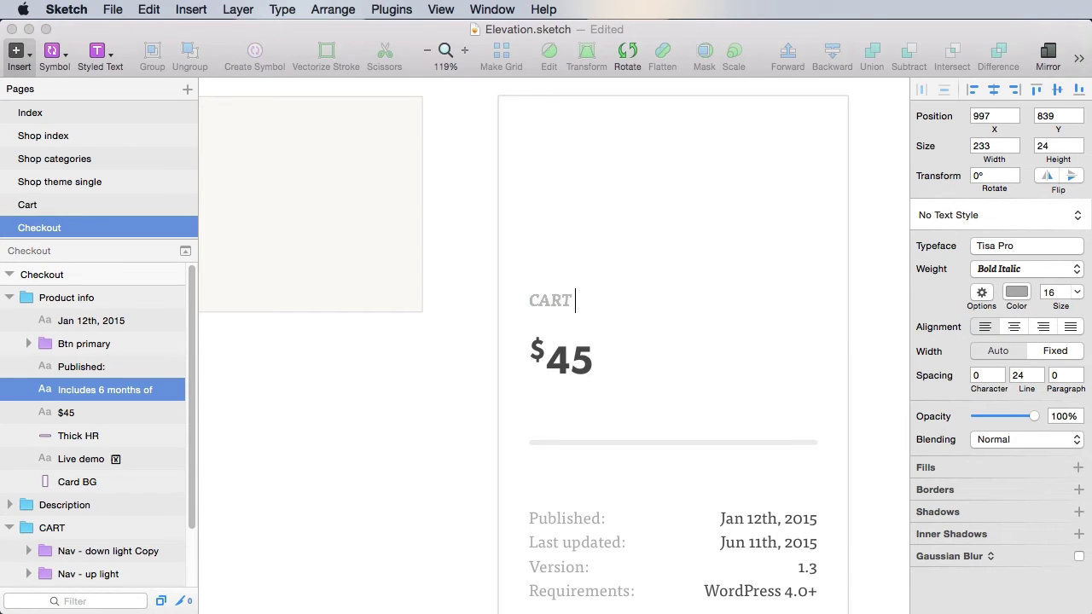
pyautogui.write('art tota')
pyautogui.press('Escape')
pyautogui.click(1000, 215)
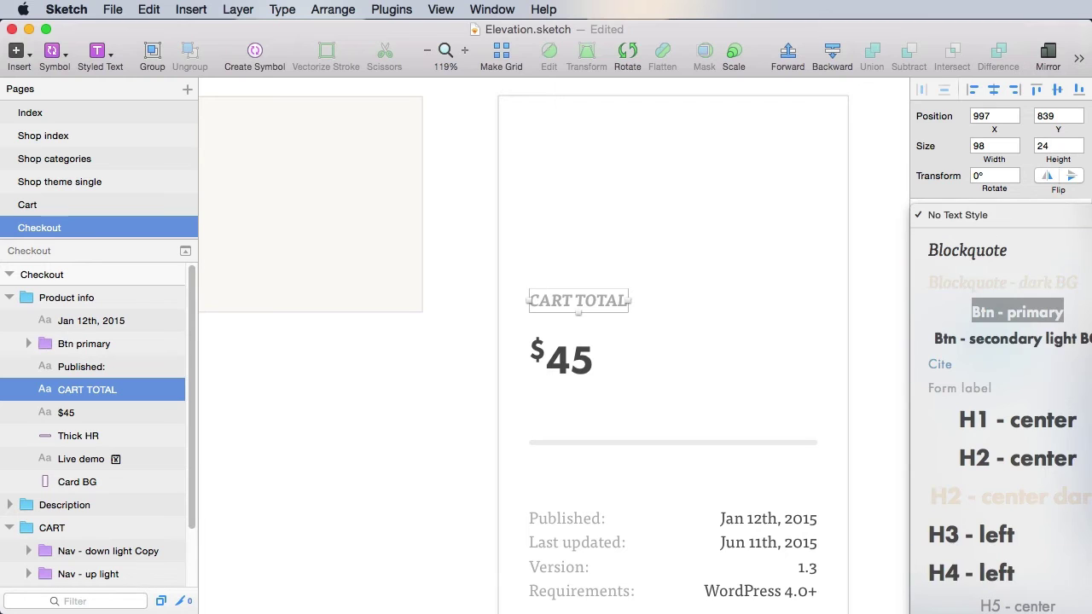
pyautogui.press('Escape')
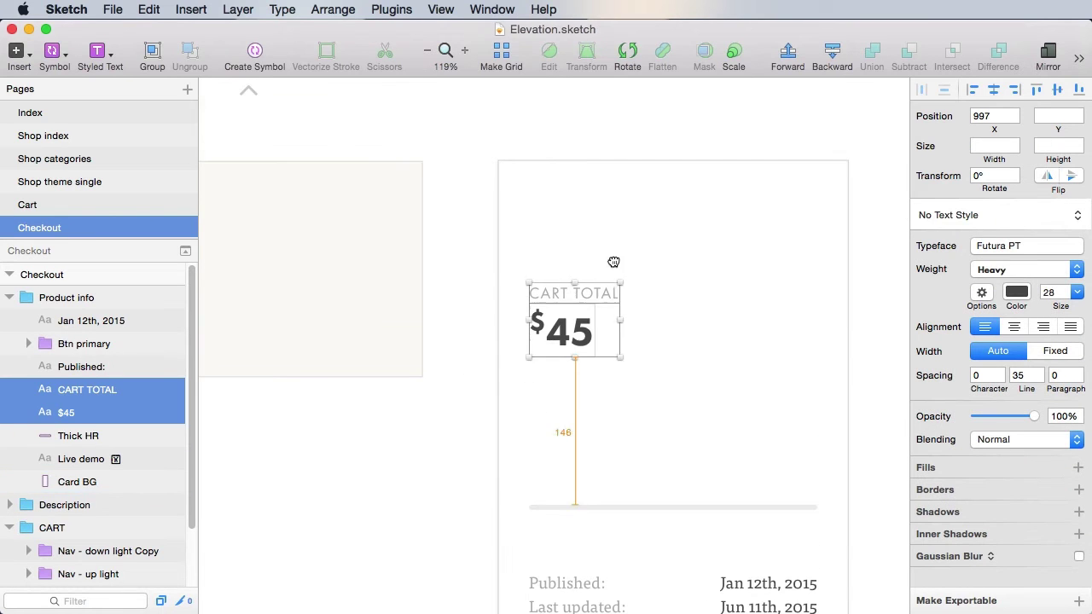
# - Move the CART TOTAL label and the $45 price together to about 60 px below the card's top edge and save
pyautogui.moveTo(614, 261); pyautogui.dragTo(620, 214)
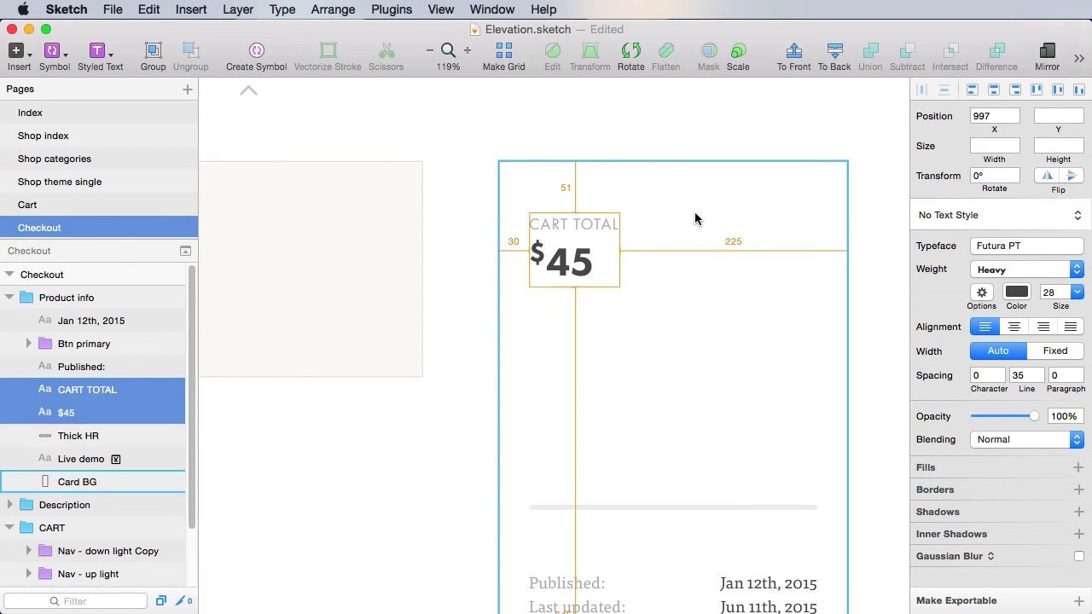
pyautogui.hotkey('alt', 'Down')
pyautogui.hotkey('alt', 'Down')
pyautogui.hotkey('alt', 'Down')
pyautogui.hotkey('alt', 'Down')
pyautogui.hotkey('alt', 'Down')
pyautogui.hotkey('alt', 'Down')
pyautogui.hotkey('alt', 'Down')
pyautogui.hotkey('alt', 'Down')
pyautogui.hotkey('alt', 'Down')
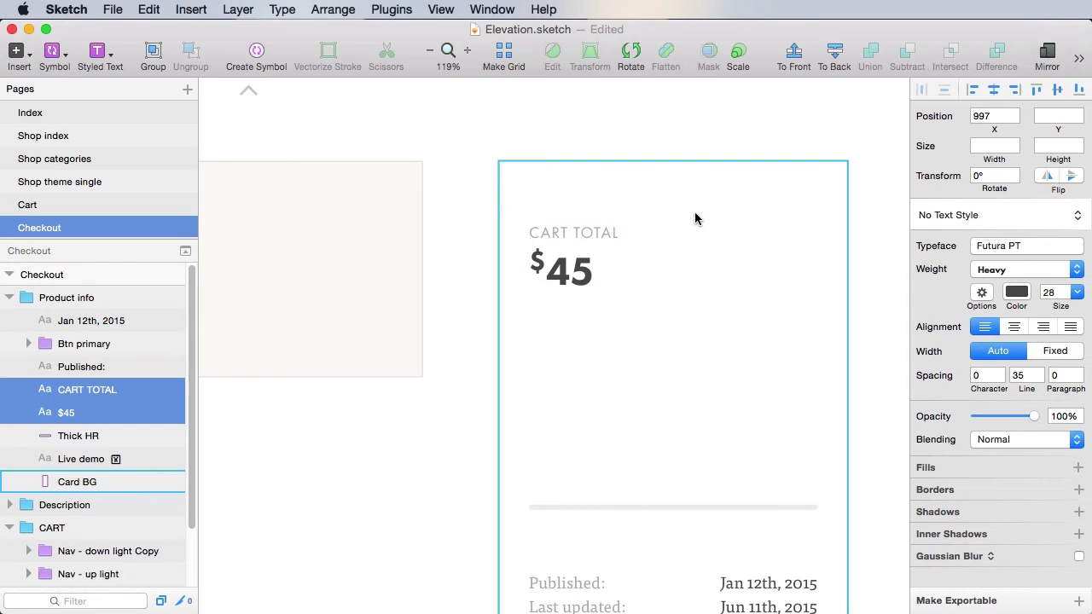
pyautogui.press('super+s')
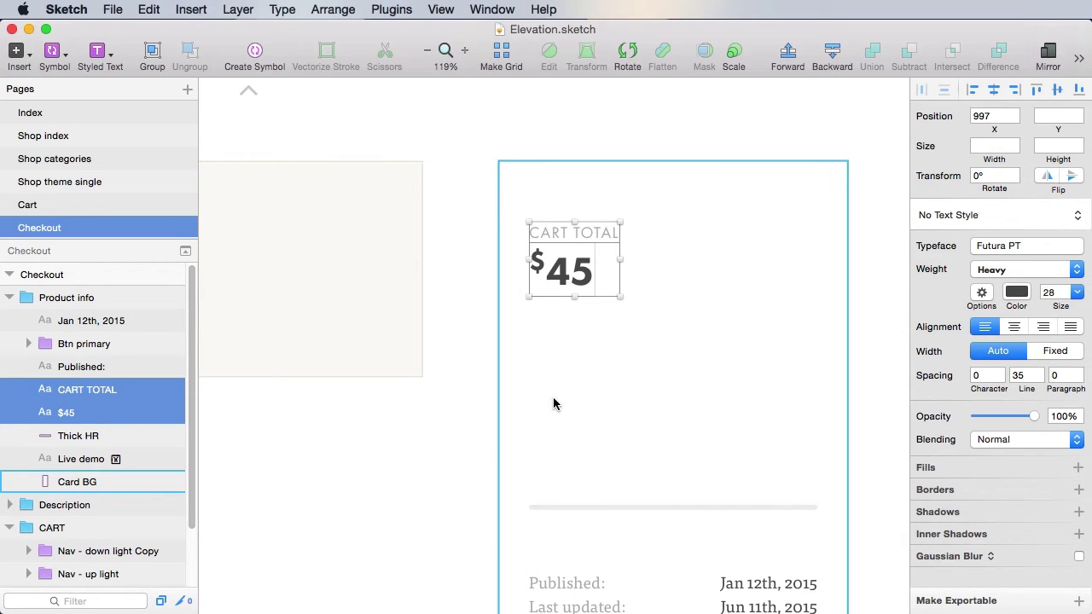
# - Move the thick divider up to about 30 px below the price and the two details columns to Y 878, then save
pyautogui.click(645, 507)
pyautogui.moveTo(658, 493); pyautogui.dragTo(663, 338)
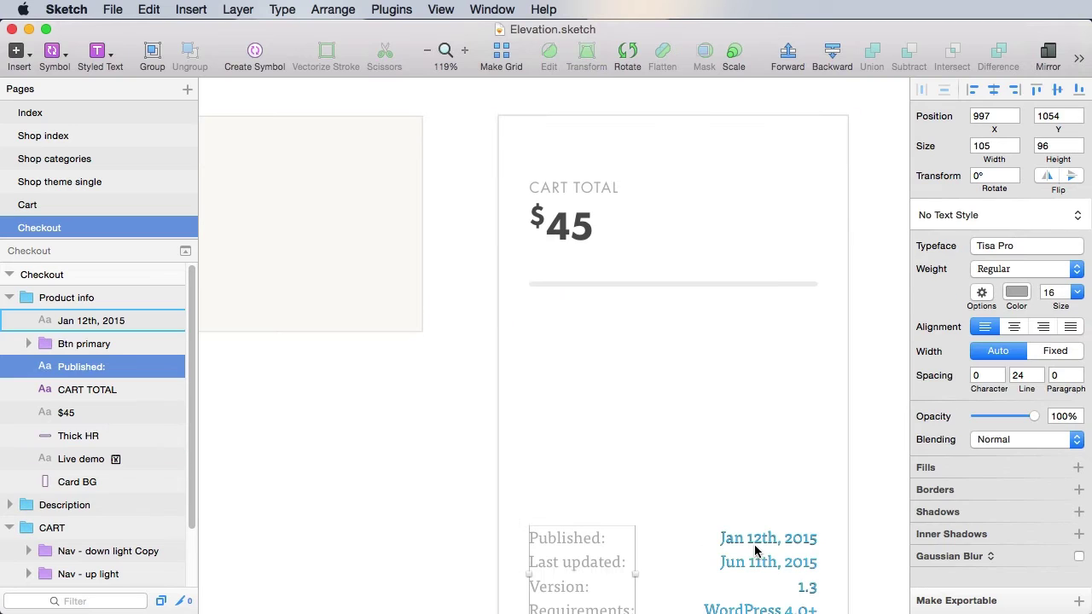
pyautogui.keyDown('shift'); pyautogui.click(778, 547); pyautogui.keyUp('shift')
pyautogui.moveTo(785, 546); pyautogui.dragTo(800, 366)
pyautogui.press('super+s')
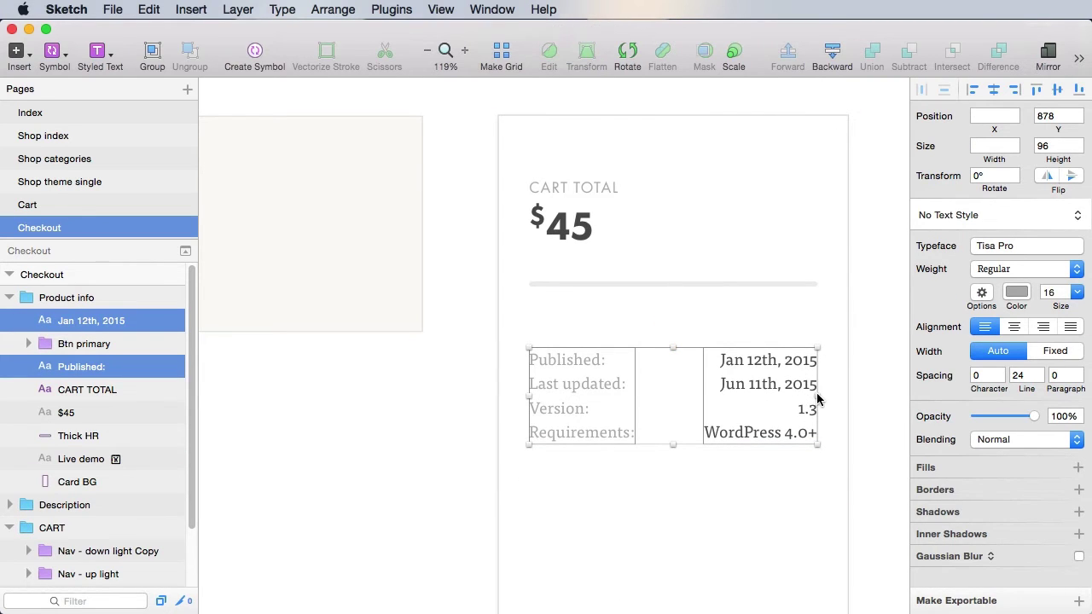
pyautogui.click(561, 365)
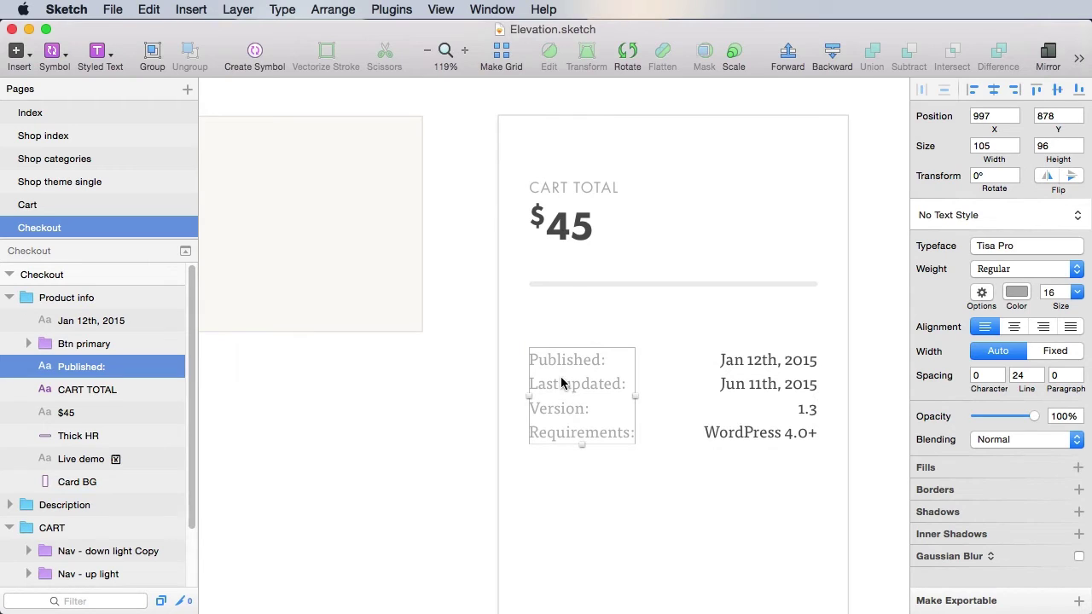
pyautogui.doubleClick(571, 367)
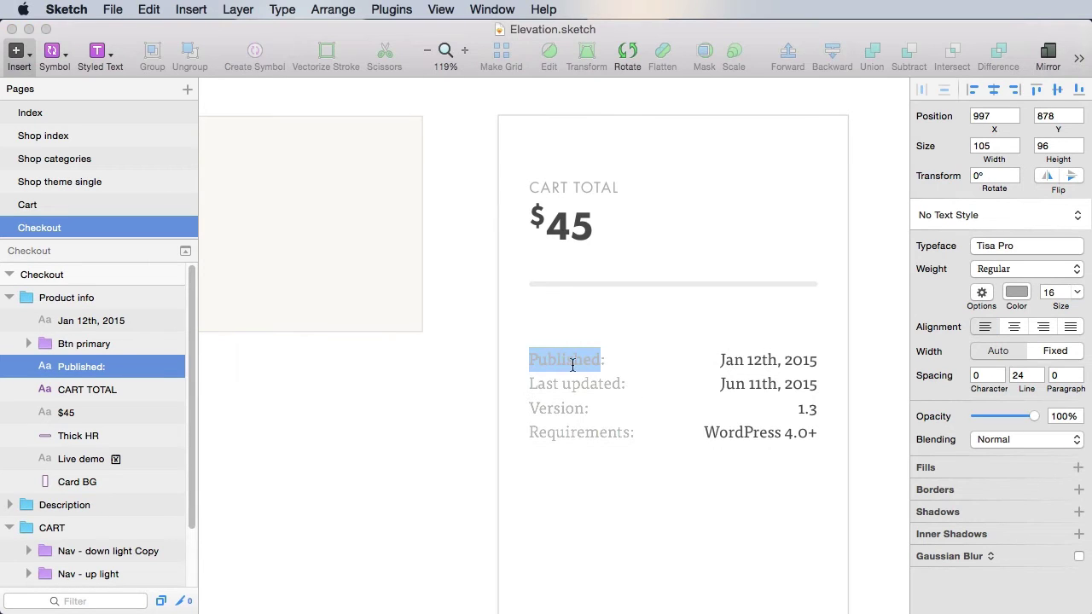
pyautogui.click(883, 376)
pyautogui.doubleClick(785, 367)
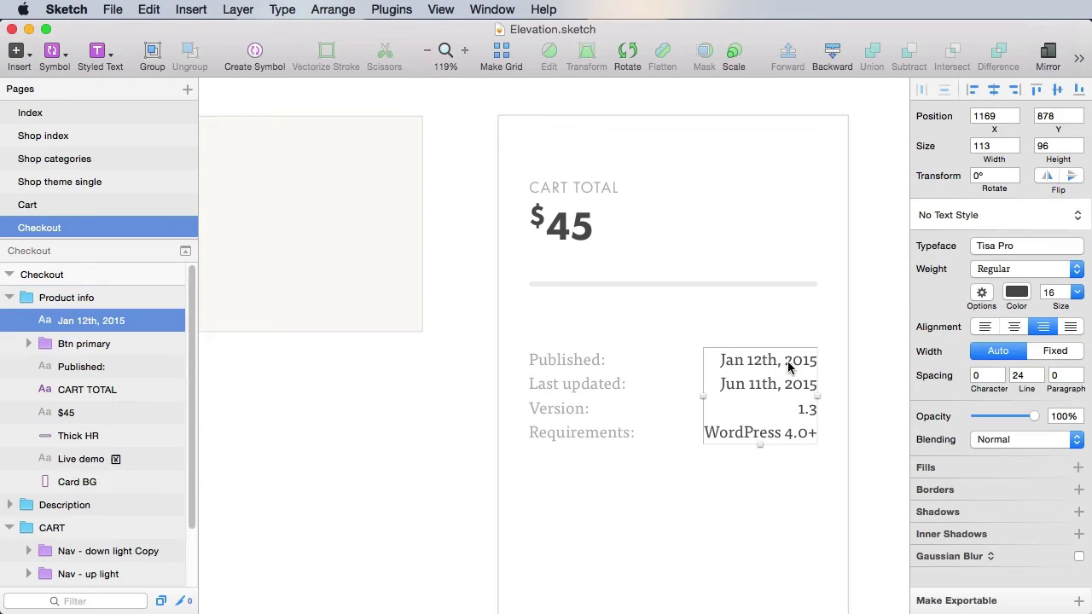
pyautogui.tripleClick(787, 366)
pyautogui.moveTo(799, 366); pyautogui.dragTo(818, 422)
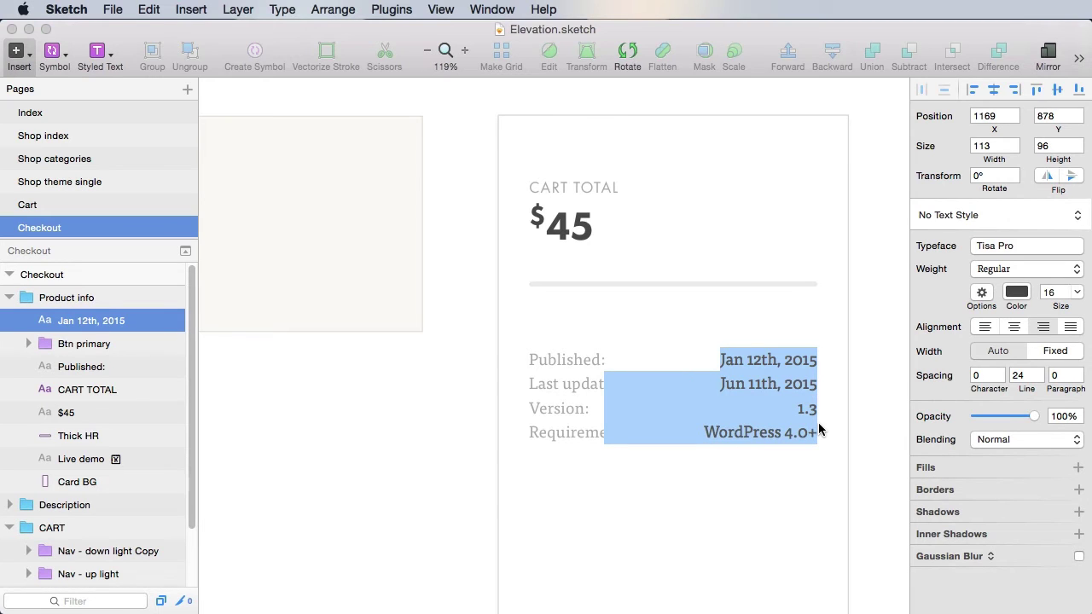
pyautogui.click(364, 403)
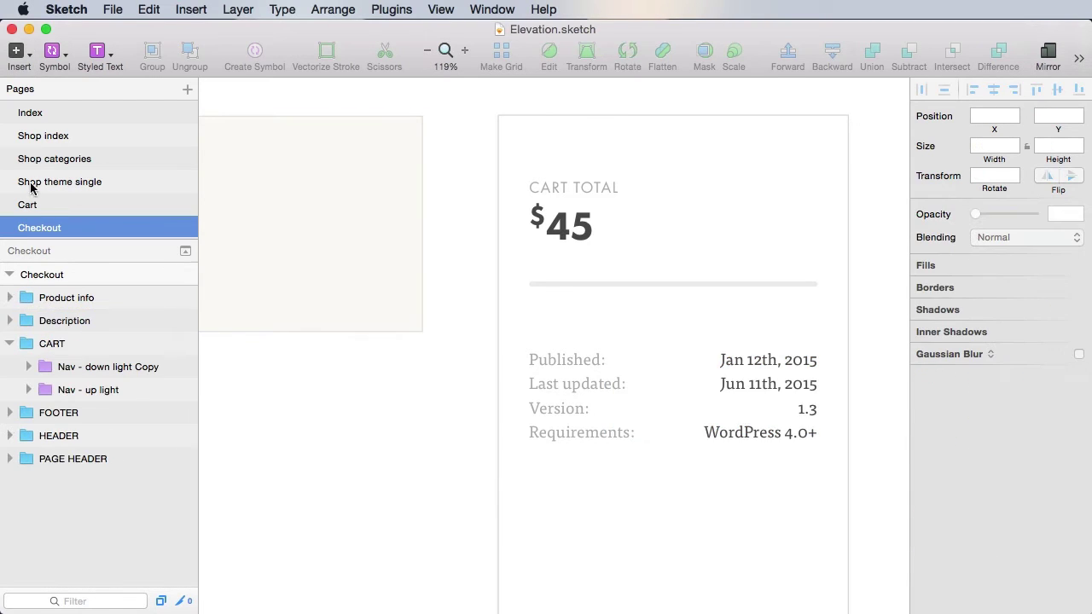
# - Examine the item table on the Cart page, including its themes, support extensions, prices and total
pyautogui.click(56, 206)
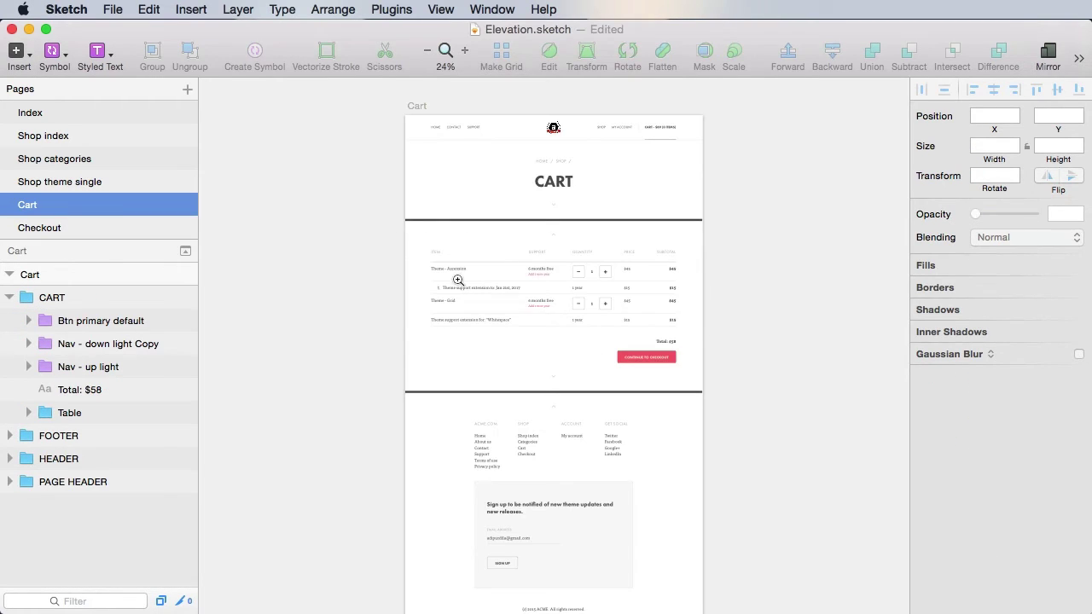
pyautogui.moveTo(386, 234); pyautogui.dragTo(719, 360)
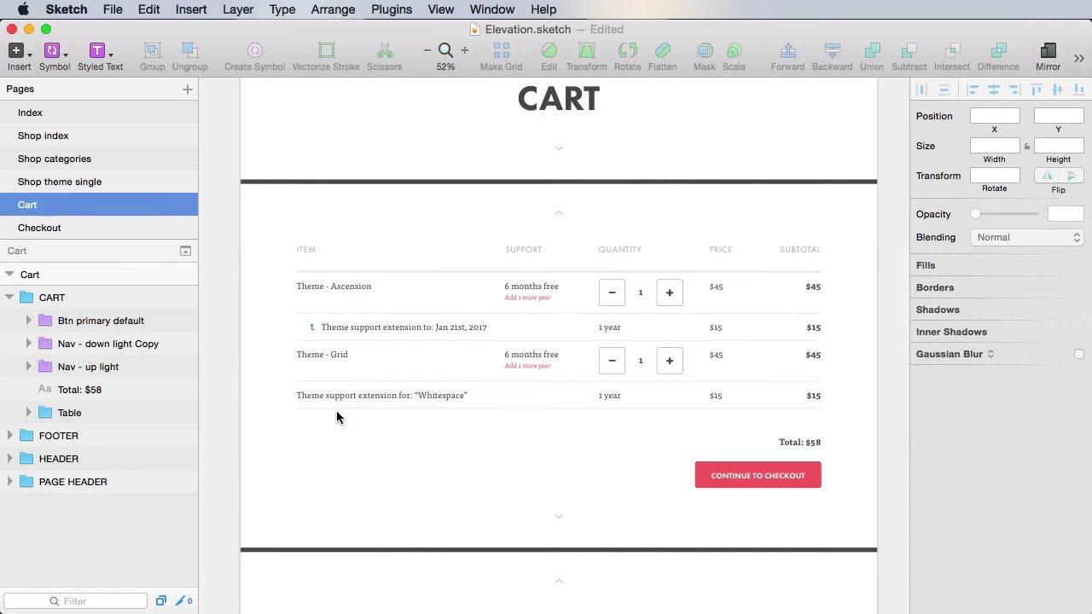
# - On the Checkout page, duplicate the card's thick divider and place the copy below the item list at about Y 1058
pyautogui.click(114, 235)
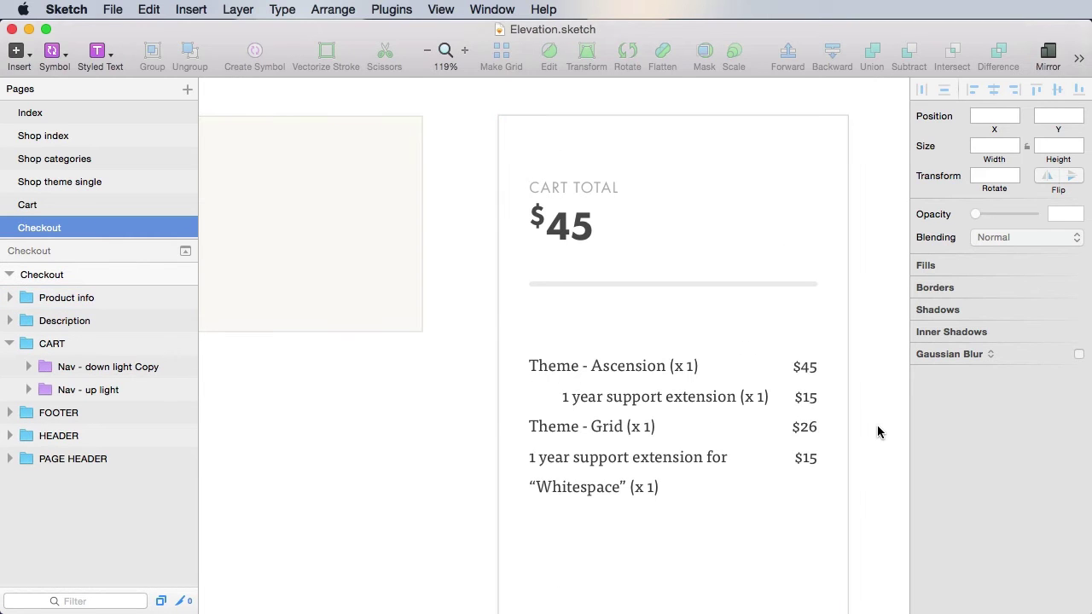
pyautogui.scroll(-1, 876, 452)
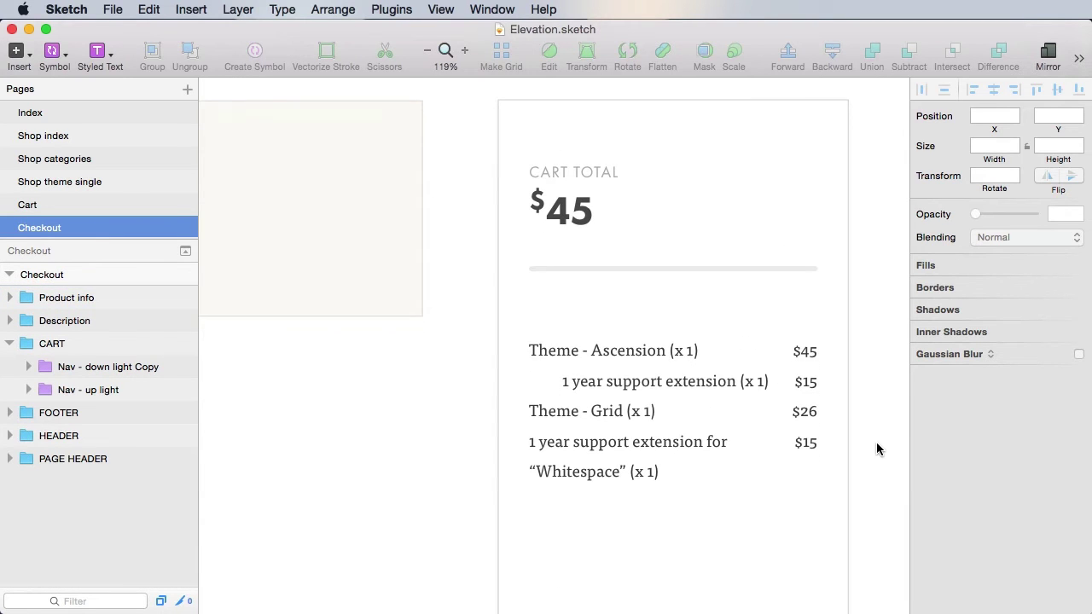
pyautogui.scroll(-5, 849, 471)
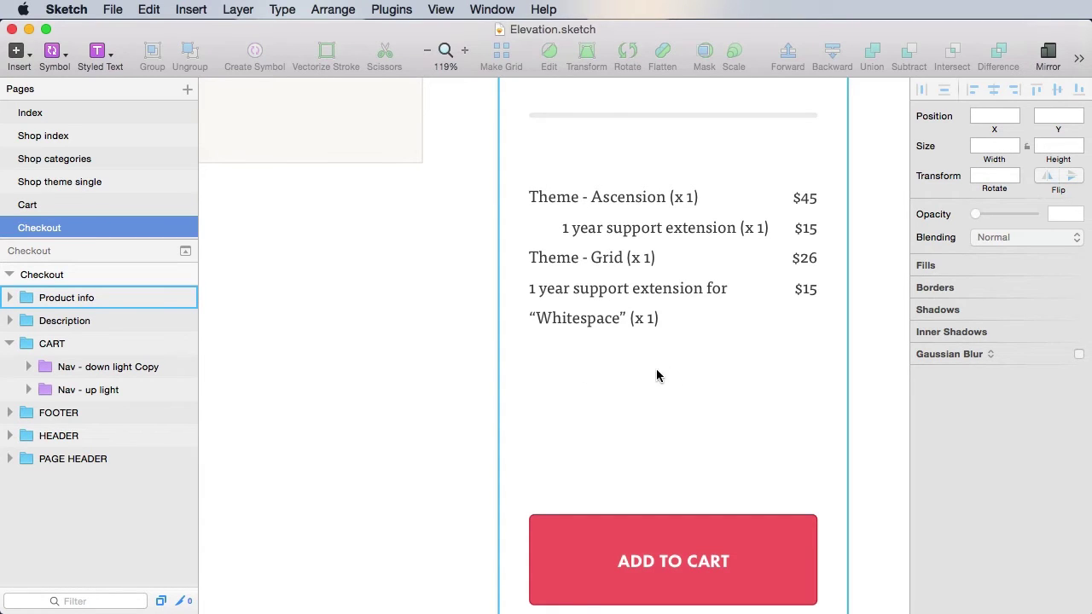
pyautogui.click(624, 118)
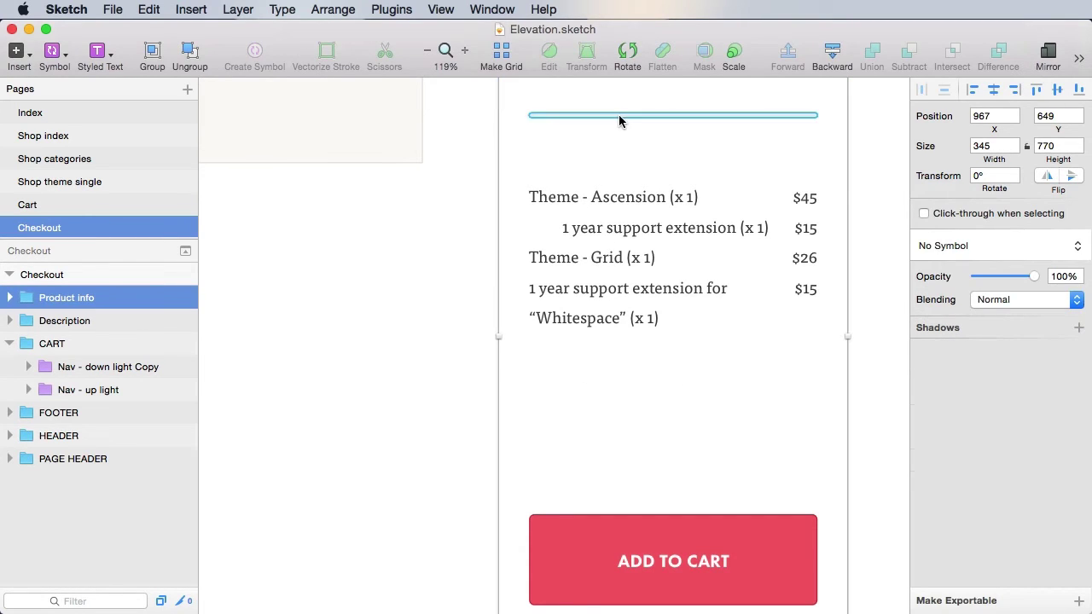
pyautogui.doubleClick(625, 116)
pyautogui.moveTo(622, 117); pyautogui.dragTo(641, 364)
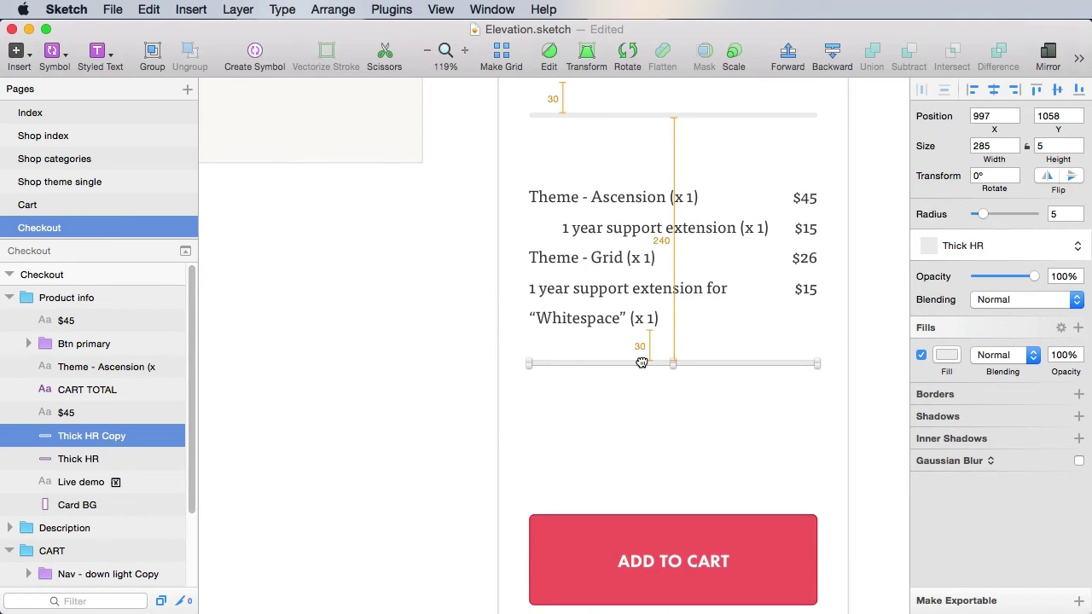
# - Set the copied divider's height to 1 px and save
pyautogui.doubleClick(1057, 146)
pyautogui.write('1')
pyautogui.press('Tab')
pyautogui.click(880, 345)
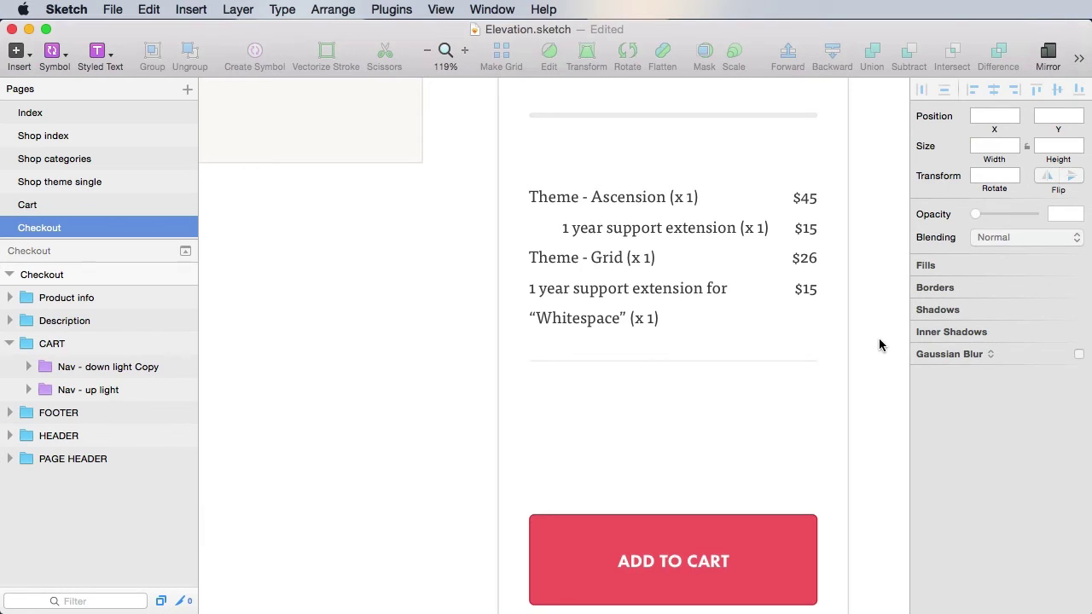
# - Delete the red button background and the "Live demo" link from the lower part of the card
pyautogui.scroll(-5, 768, 346)
pyautogui.click(756, 346)
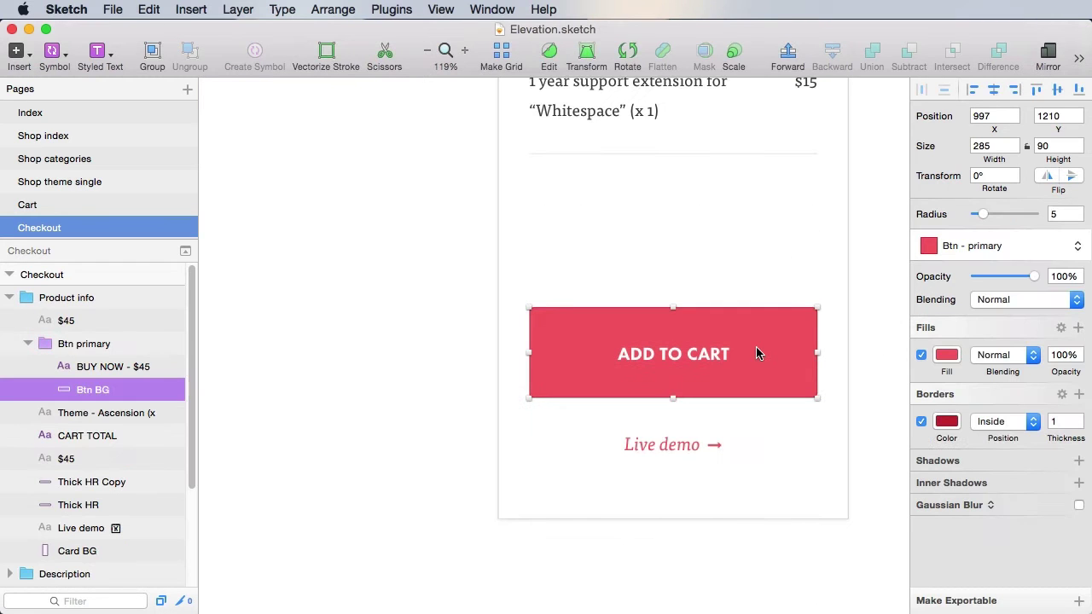
pyautogui.keyDown('shift'); pyautogui.click(674, 452); pyautogui.keyUp('shift')
pyautogui.press('Delete')
pyautogui.scroll(3, 666, 384)
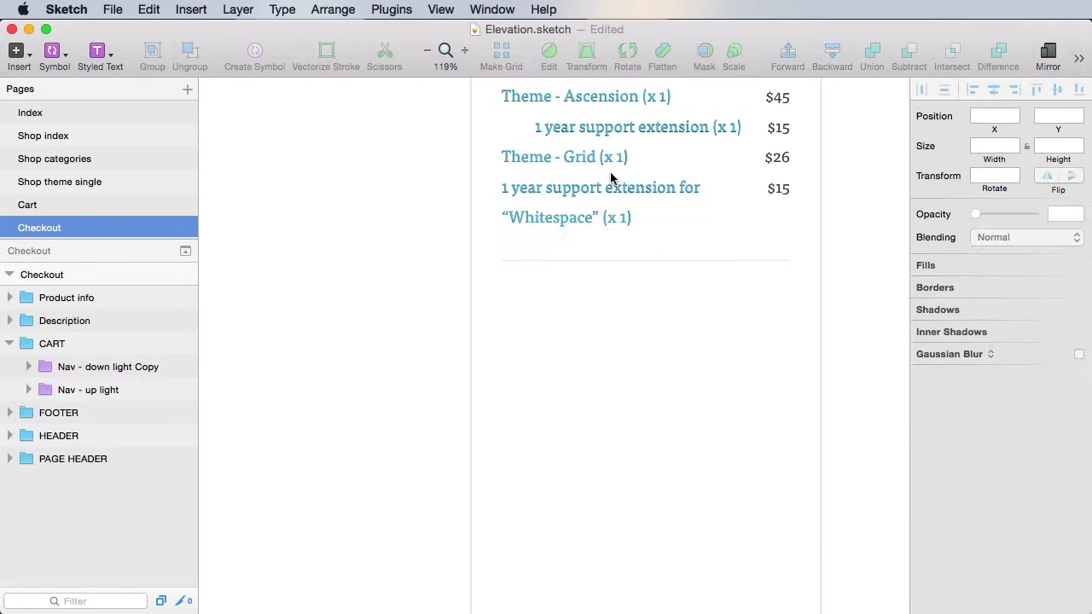
# - Duplicate the item list and its price column together and place the copies below the thin divider at Y 1089
pyautogui.click(695, 220)
pyautogui.keyDown('shift'); pyautogui.click(779, 189); pyautogui.keyUp('shift')
pyautogui.press('super+d')
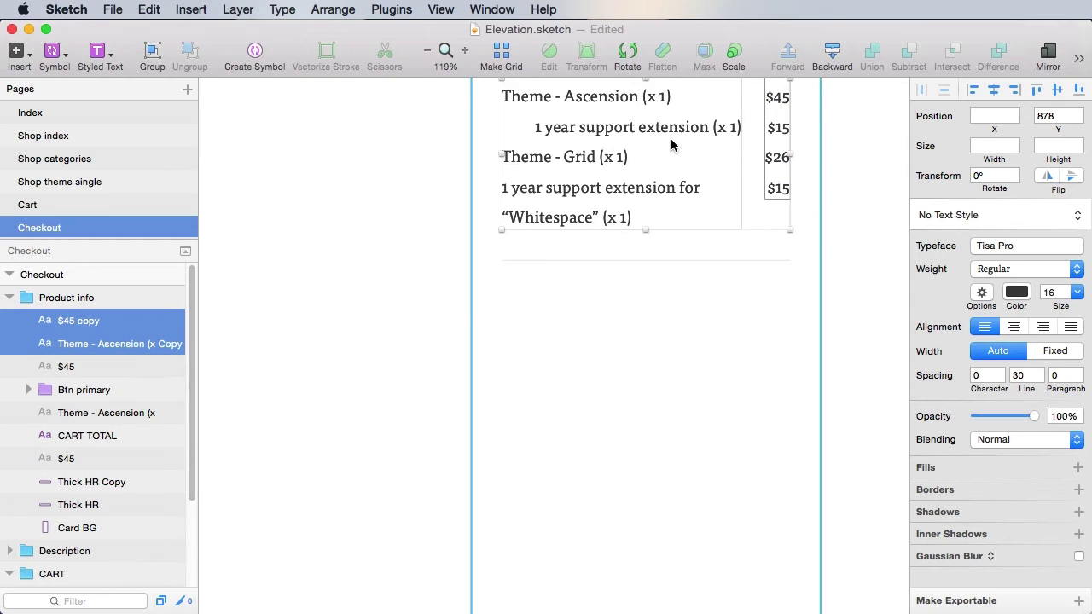
pyautogui.moveTo(663, 127); pyautogui.dragTo(682, 340)
# - Replace the copied item list's text with four lines reading "Subtotal", "Taxes", "Discount" and "Total"
pyautogui.doubleClick(618, 310)
pyautogui.press('super+a')
pyautogui.write('Sub')
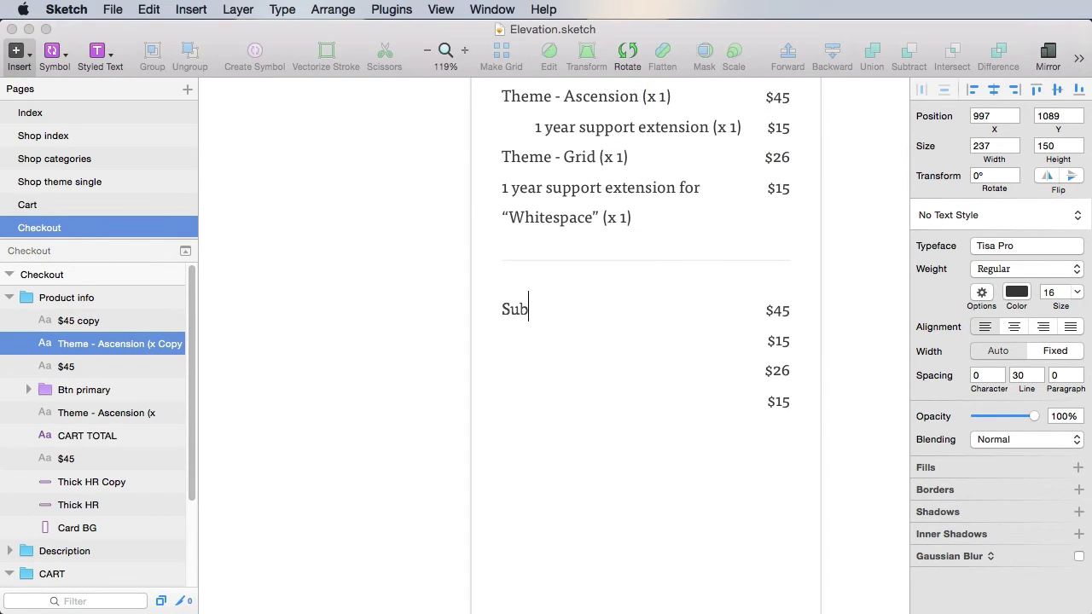
pyautogui.write('total')
pyautogui.press('Return')
pyautogui.write('Taxes')
pyautogui.press('Return')
pyautogui.write('Di')
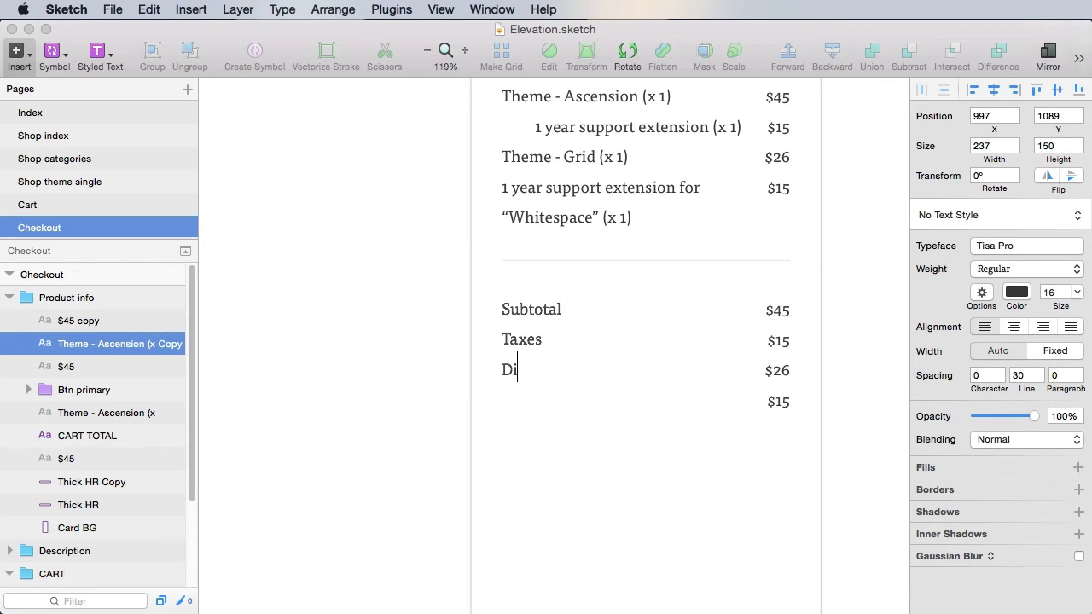
pyautogui.write('scount')
# - Recolor the four summary labels from Subtotal to Total light gray
pyautogui.press('super+a')
pyautogui.click(1016, 291)
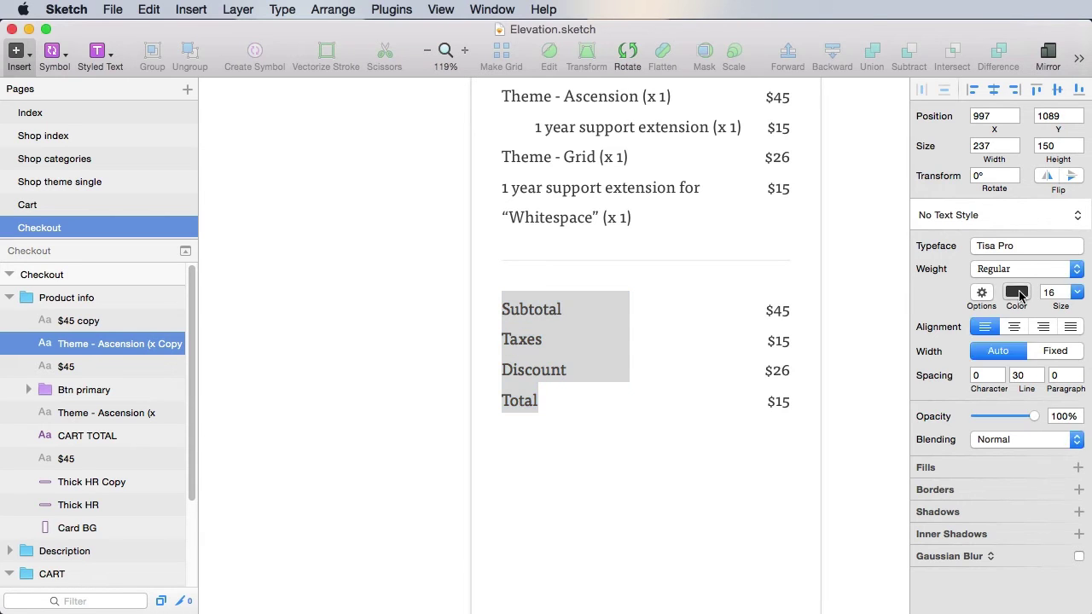
pyautogui.press('Escape')
pyautogui.click(434, 390)
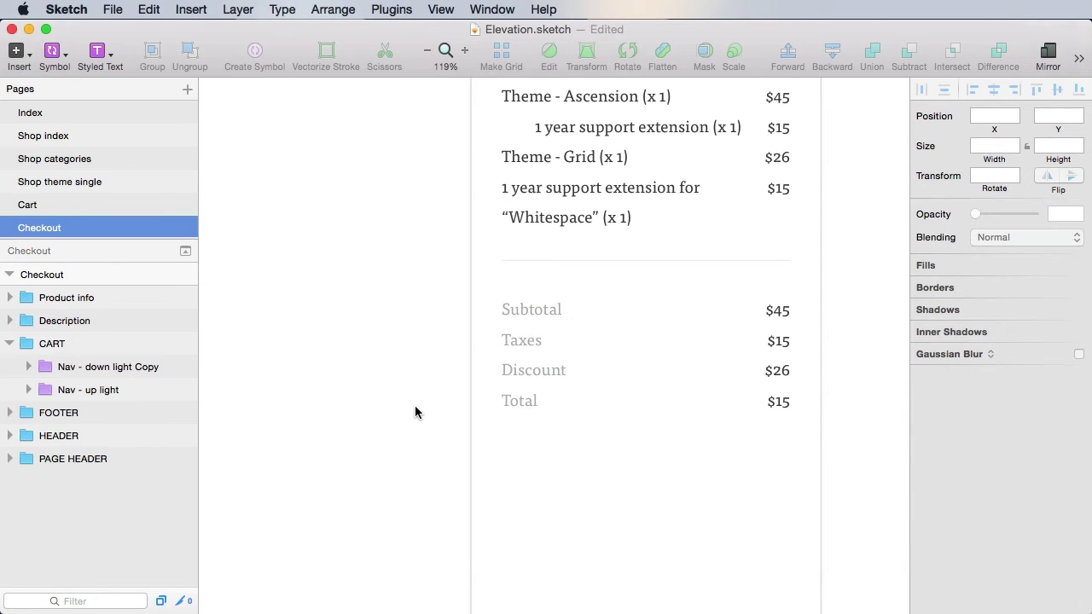
# - In the summary's price column, set the Taxes and Discount amounts to "-" and the Total amount to "$76"
pyautogui.click(779, 314)
pyautogui.doubleClick(779, 312)
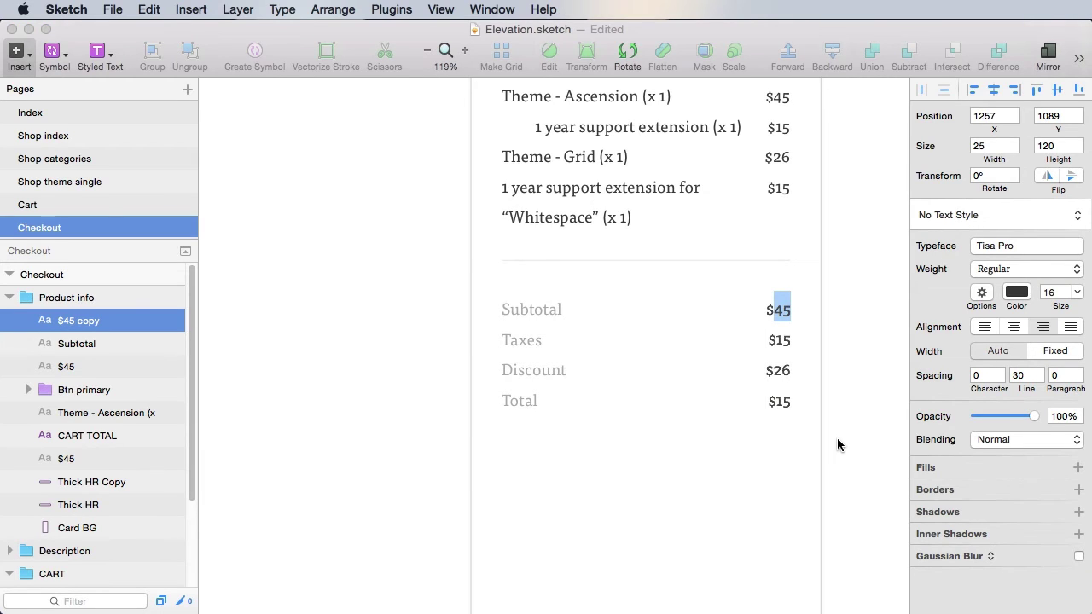
pyautogui.press('Down')
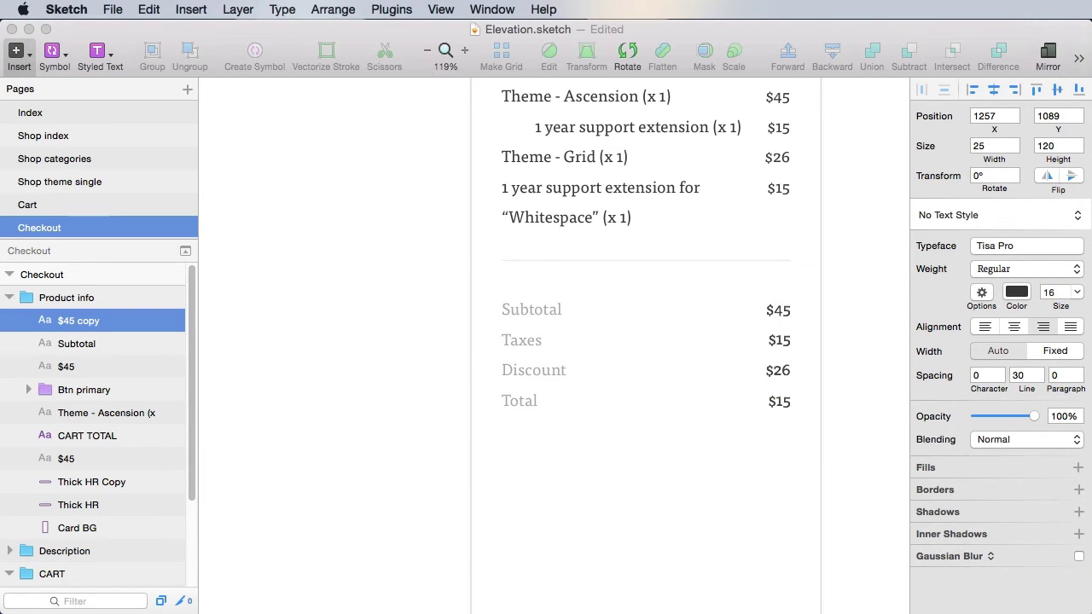
pyautogui.press('shift+super+Right')
pyautogui.write('0')
pyautogui.press('shift+super+Right')
pyautogui.write('-')
pyautogui.press('shift+super+Right')
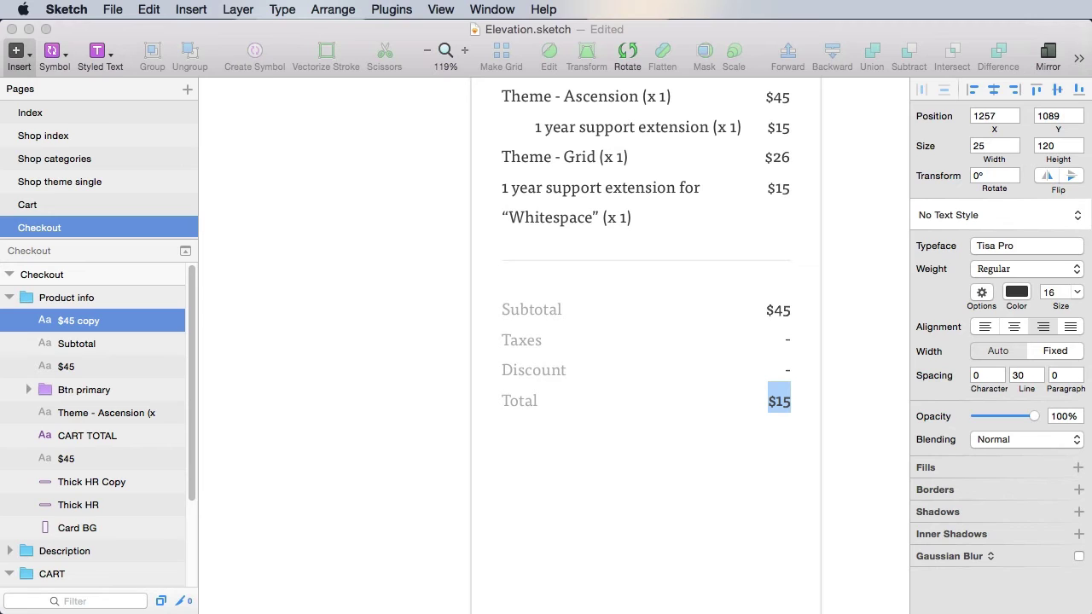
pyautogui.write('$76')
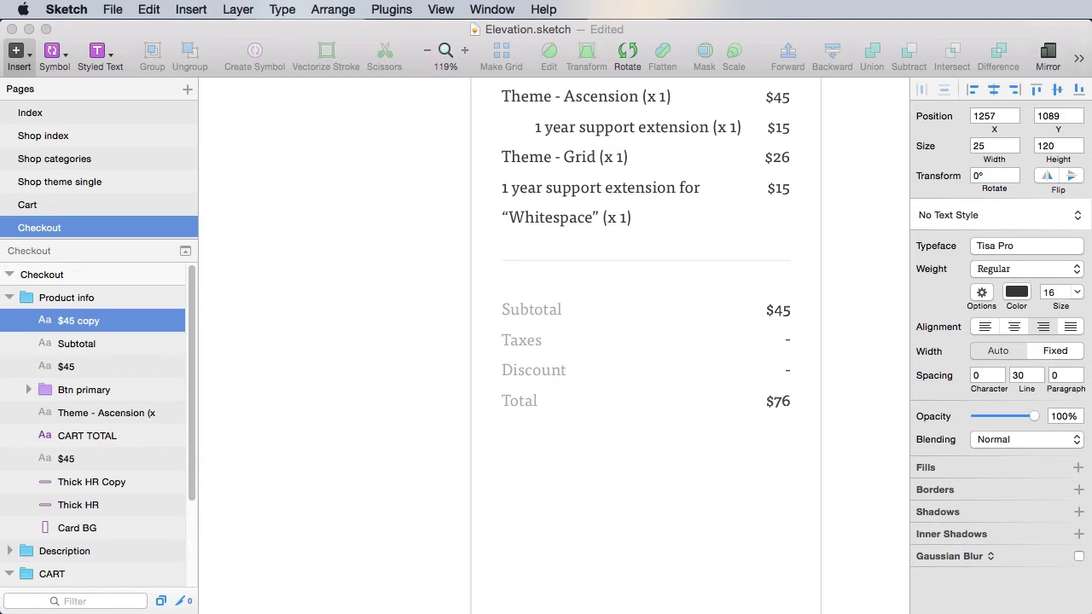
# - Set the $76 total amount in bold weight and save
pyautogui.press('shift+super+Left')
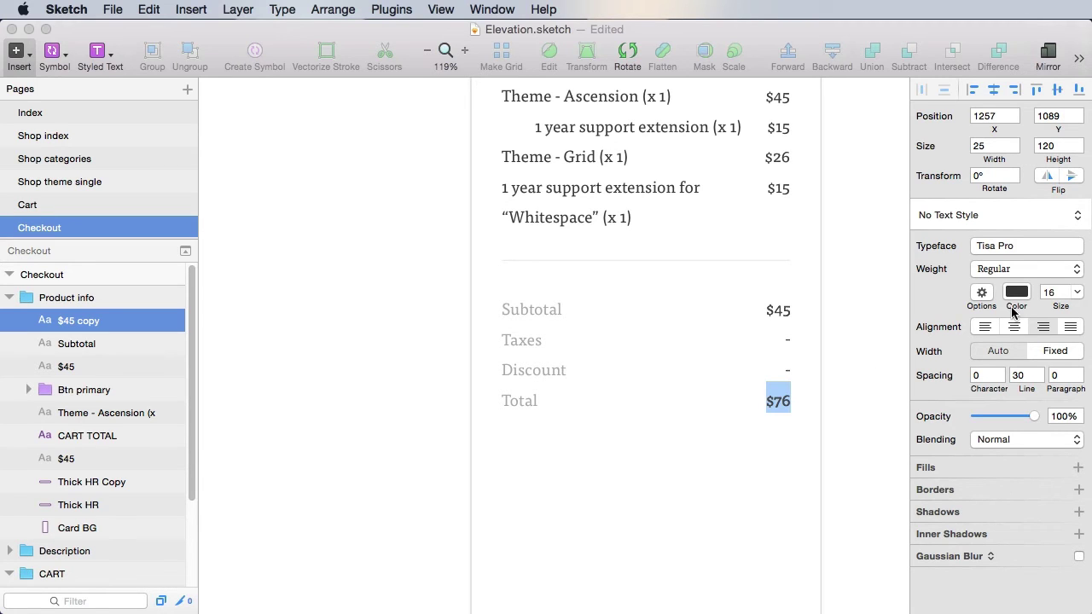
pyautogui.click(1024, 269)
pyautogui.click(1021, 307)
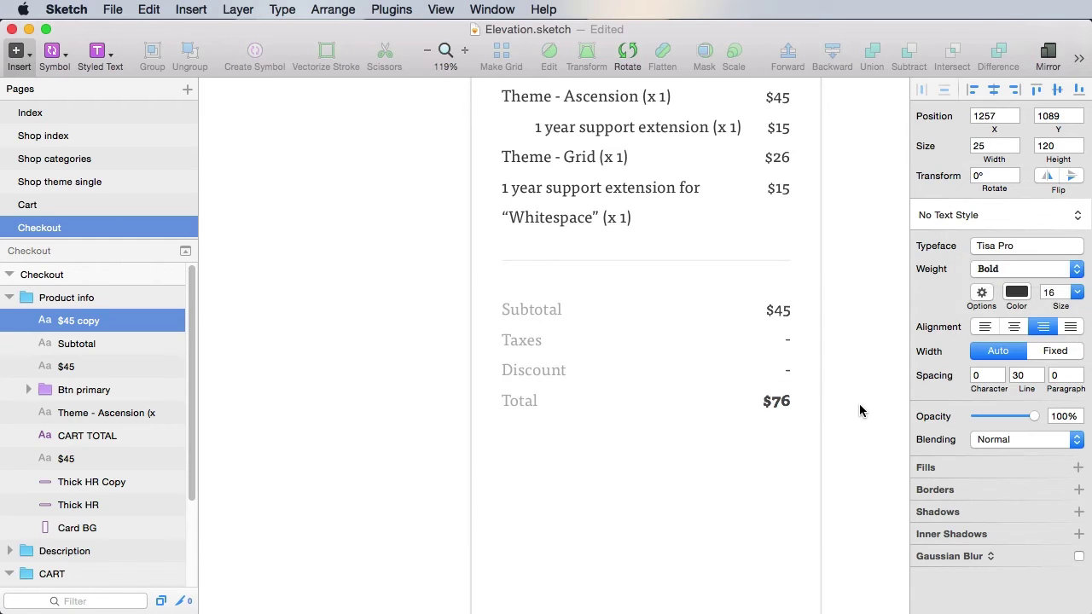
pyautogui.click(858, 410)
# - Draw a rectangle about 300 px wide and 39 px high in the empty area below the Total line
pyautogui.scroll(-2, 859, 411)
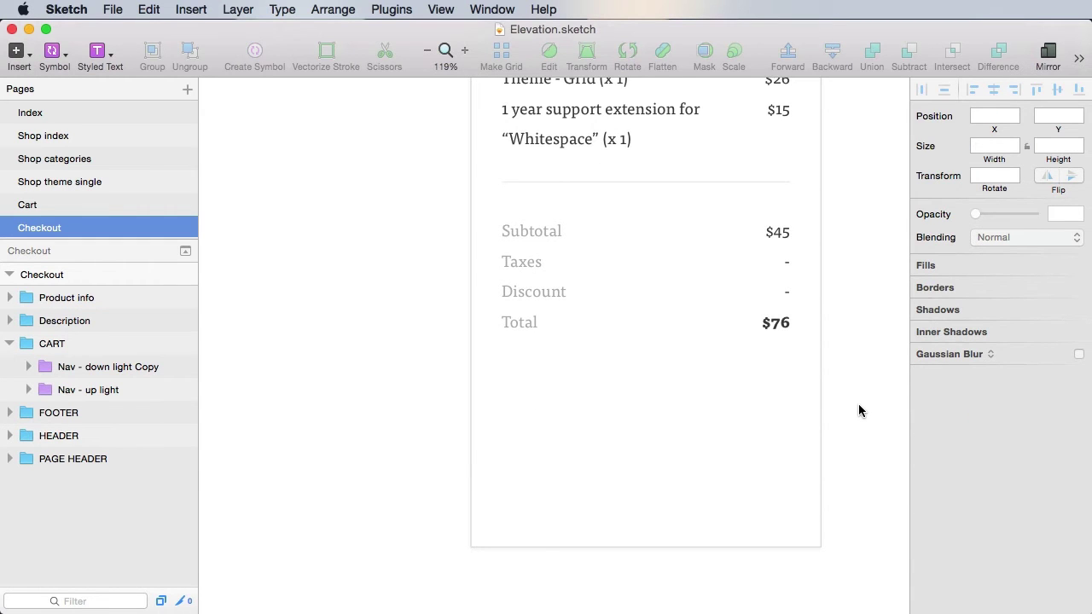
pyautogui.scroll(-1, 853, 410)
pyautogui.click(600, 413)
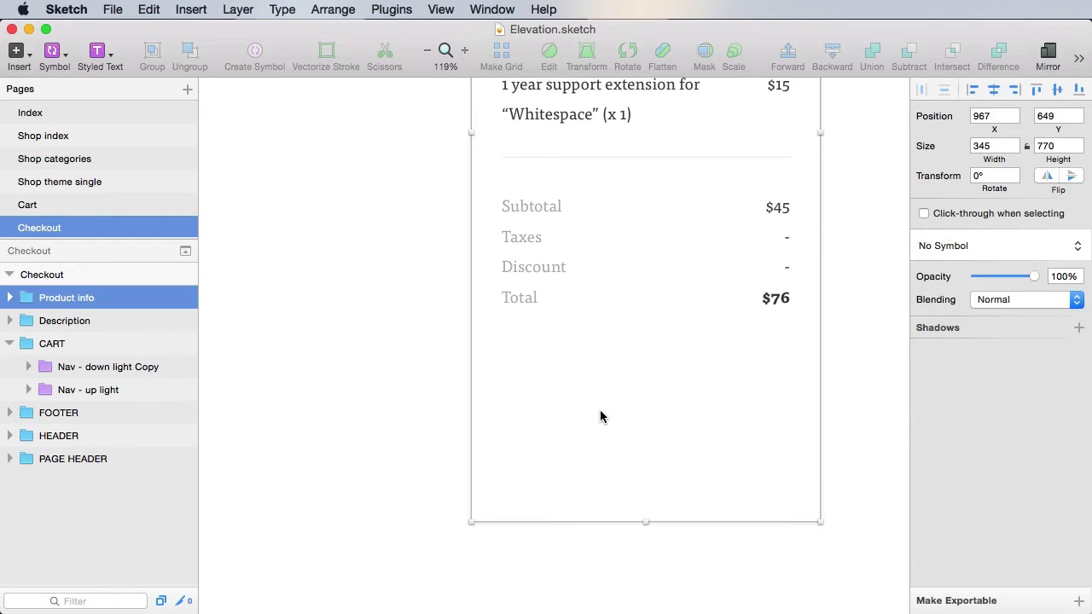
pyautogui.press('r')
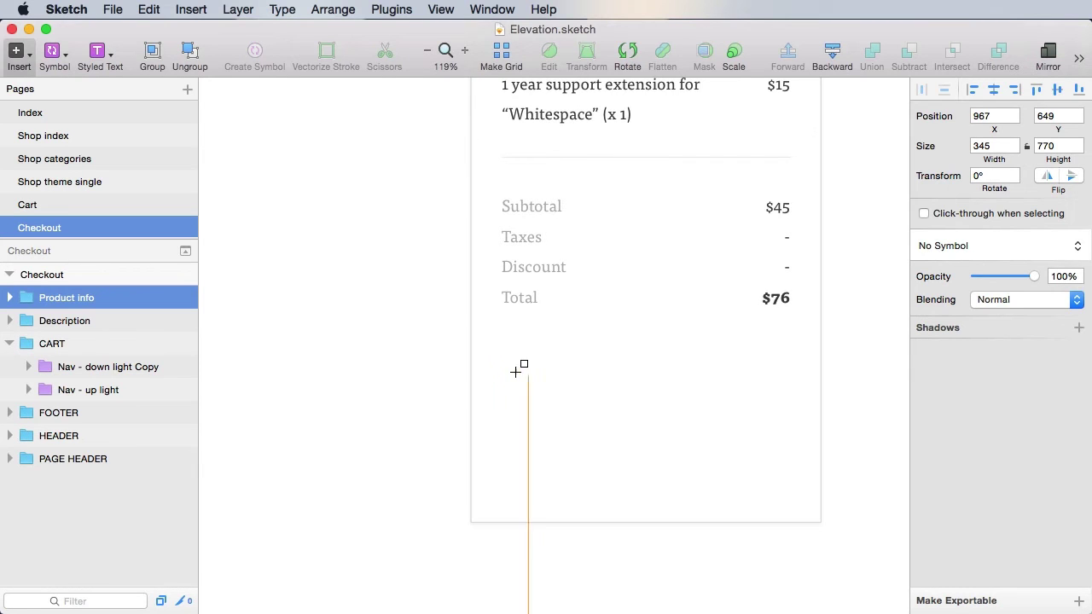
pyautogui.moveTo(484, 368); pyautogui.dragTo(787, 407)
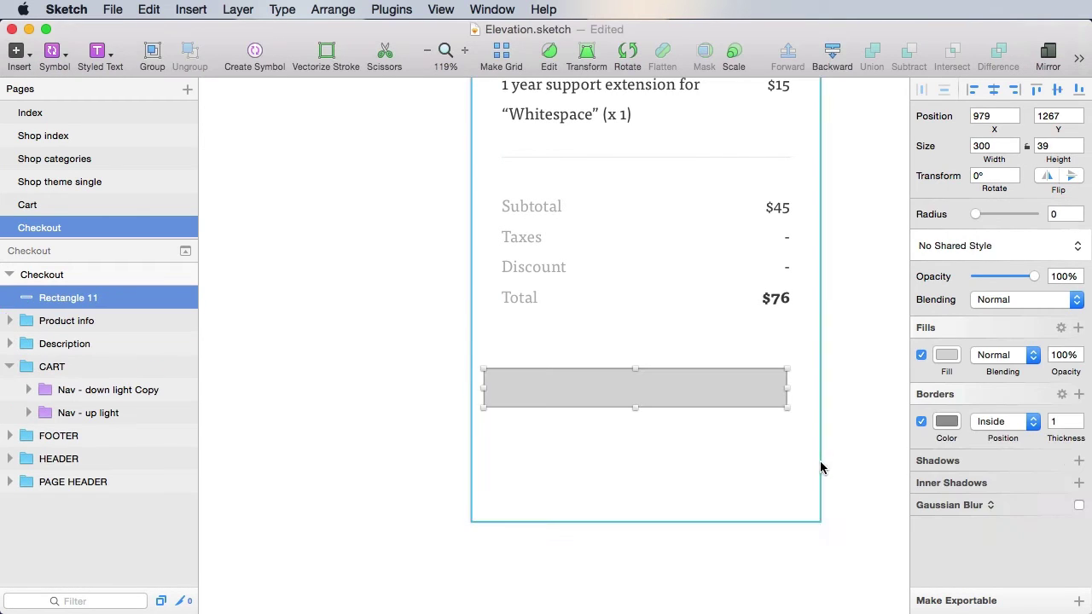
# - Resize the new rectangle to the card's width of 345 px and a height of 60 px
pyautogui.click(793, 446)
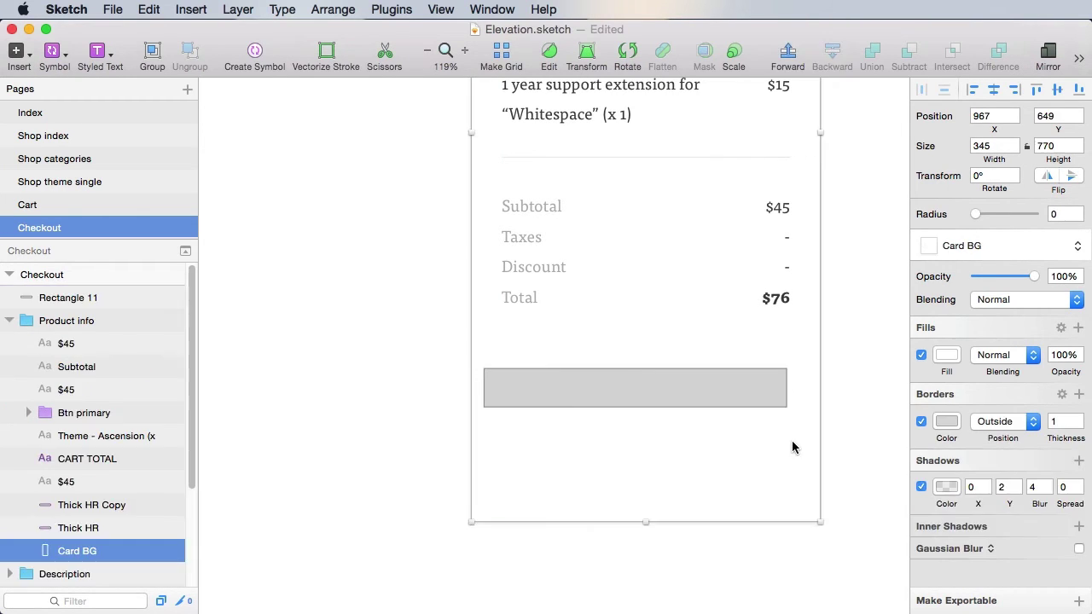
pyautogui.click(778, 399)
pyautogui.click(990, 146)
pyautogui.write('34')
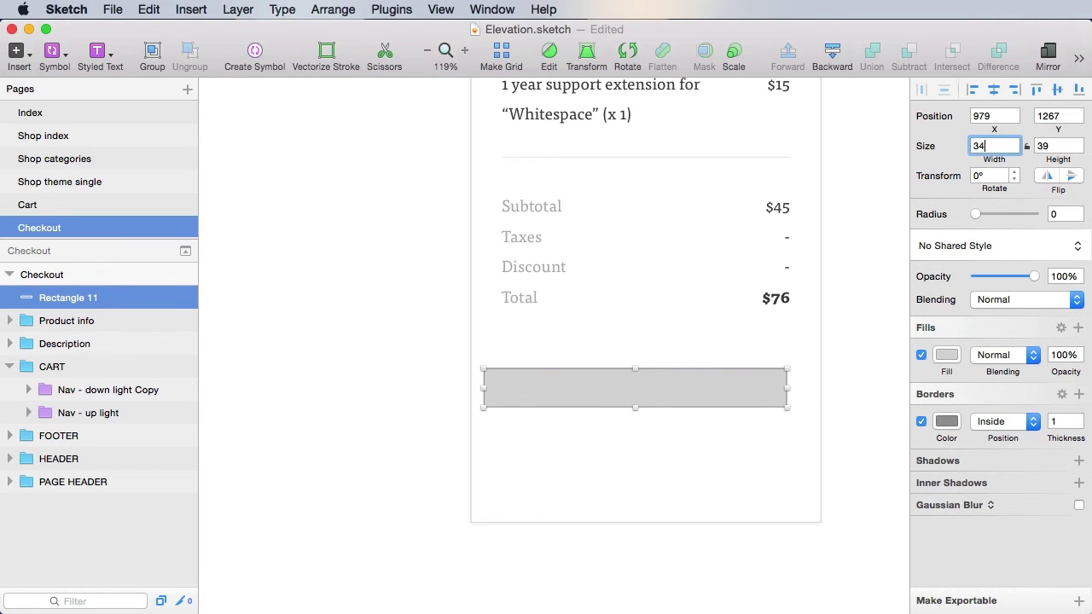
pyautogui.write('5')
pyautogui.press('Return')
pyautogui.click(1056, 145)
pyautogui.write('60')
pyautogui.press('Return')
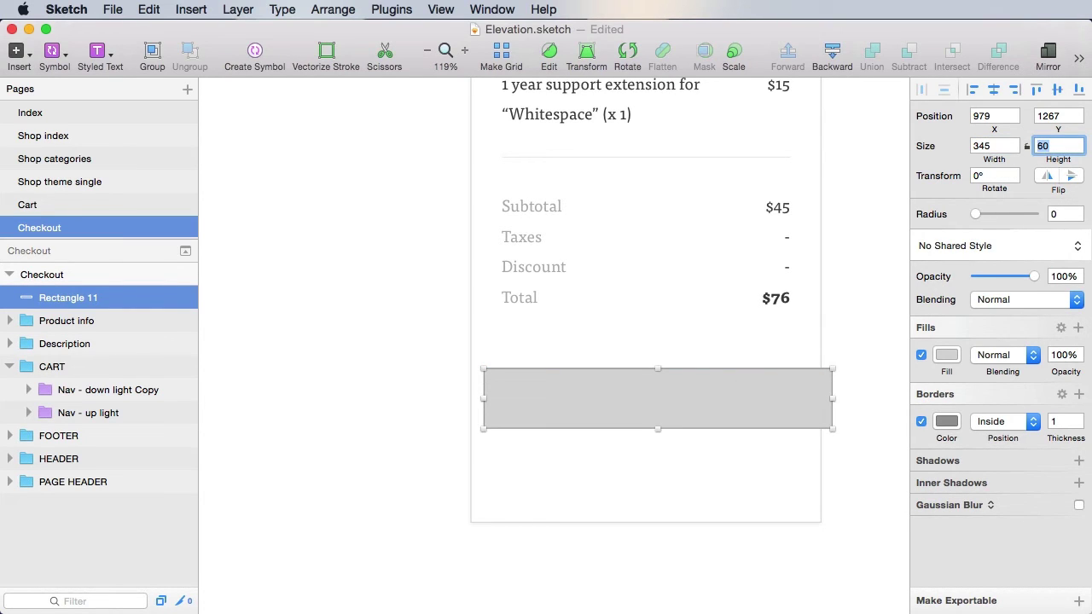
# - Apply the Light BG shared style to the rectangle, fit it across the card at X 967, Y 1239, and name it "Discount BG"
pyautogui.click(977, 248)
pyautogui.click(971, 371)
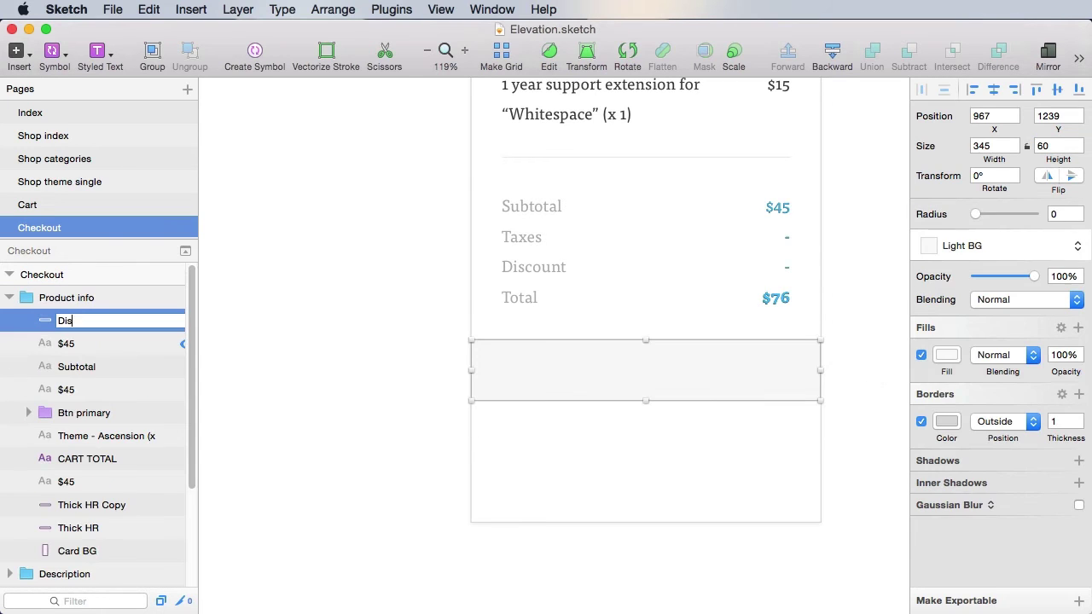
pyautogui.press('Return')
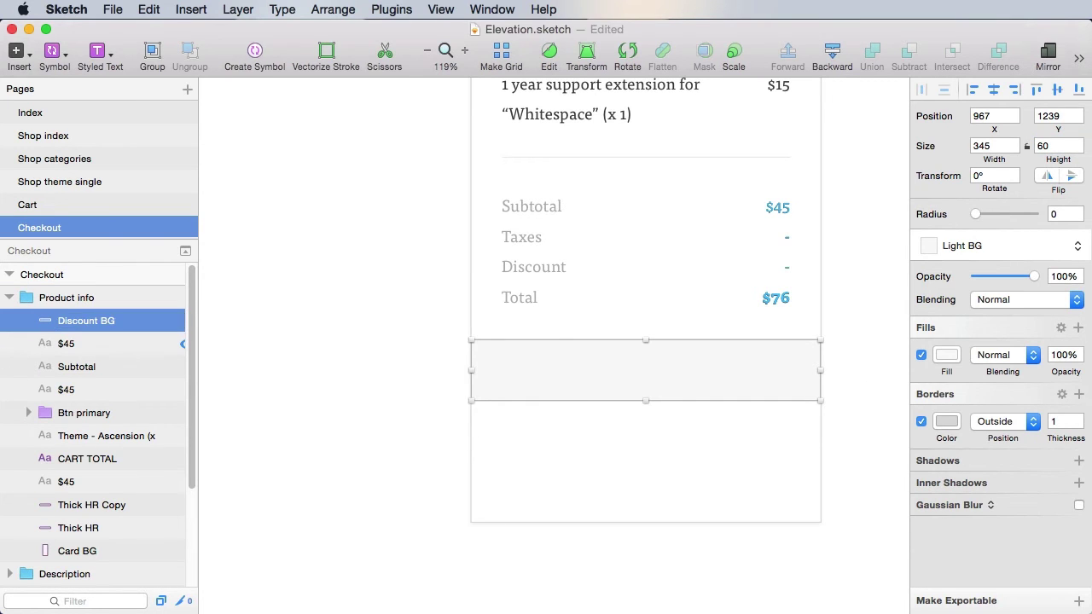
# - Add the text "Use a discount code" on the light discount strip
pyautogui.click(510, 369)
pyautogui.write('Use a di')
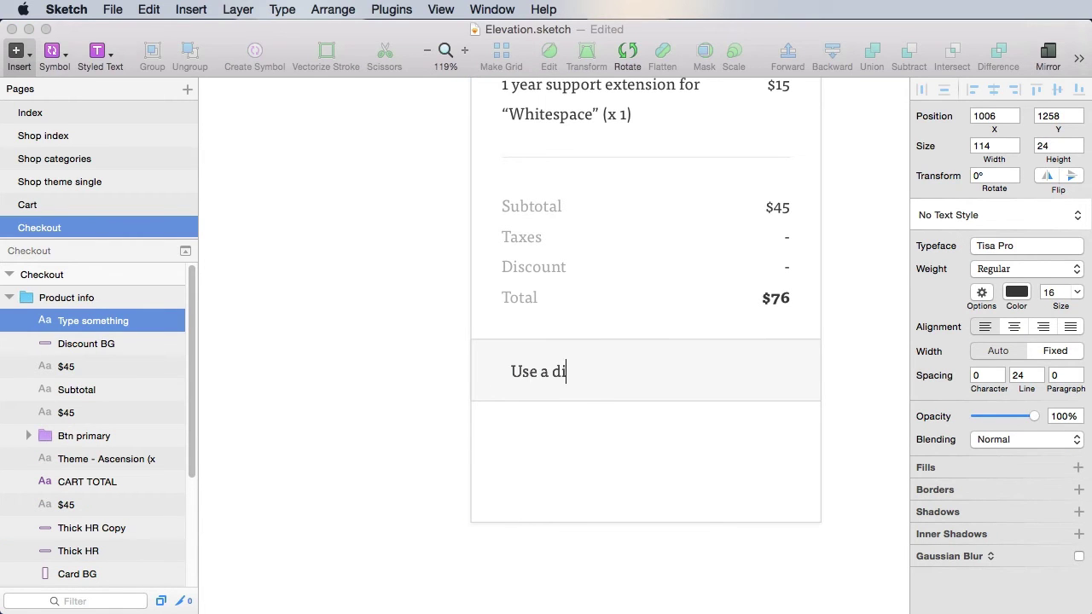
pyautogui.write('scount code')
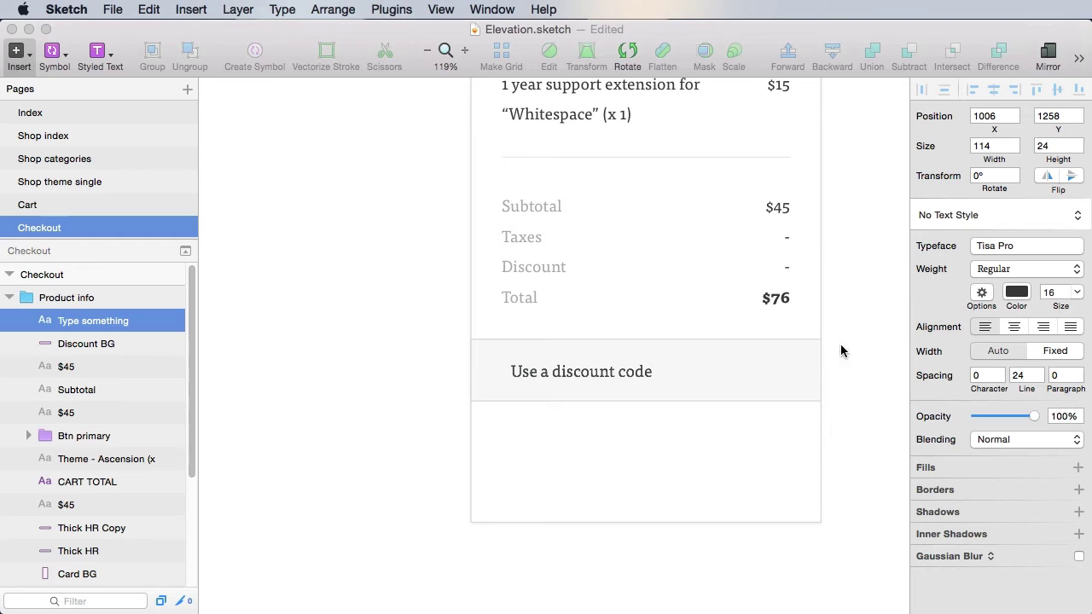
pyautogui.click(841, 351)
# - Style the discount code text as Regular Italic in the document's pinkish red
pyautogui.click(574, 376)
pyautogui.click(1017, 270)
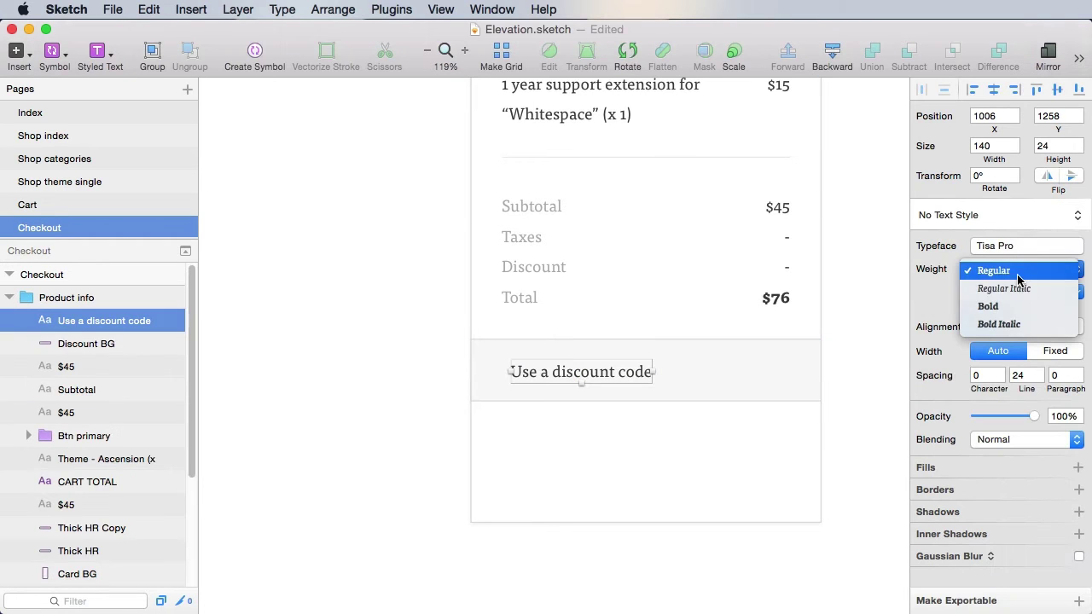
pyautogui.click(1015, 288)
pyautogui.click(1017, 292)
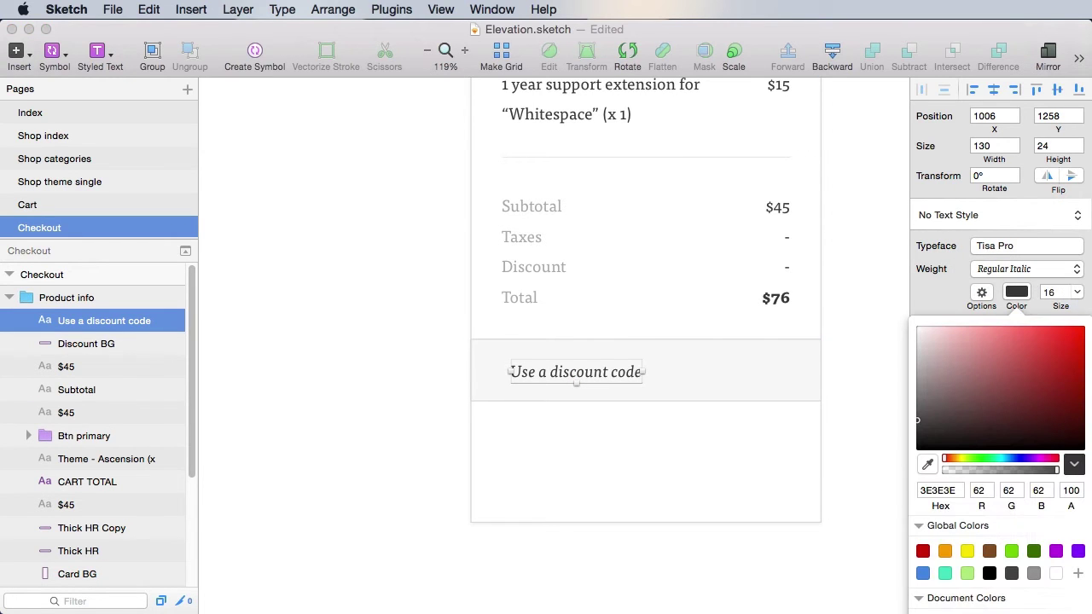
pyautogui.click(945, 613)
pyautogui.click(854, 369)
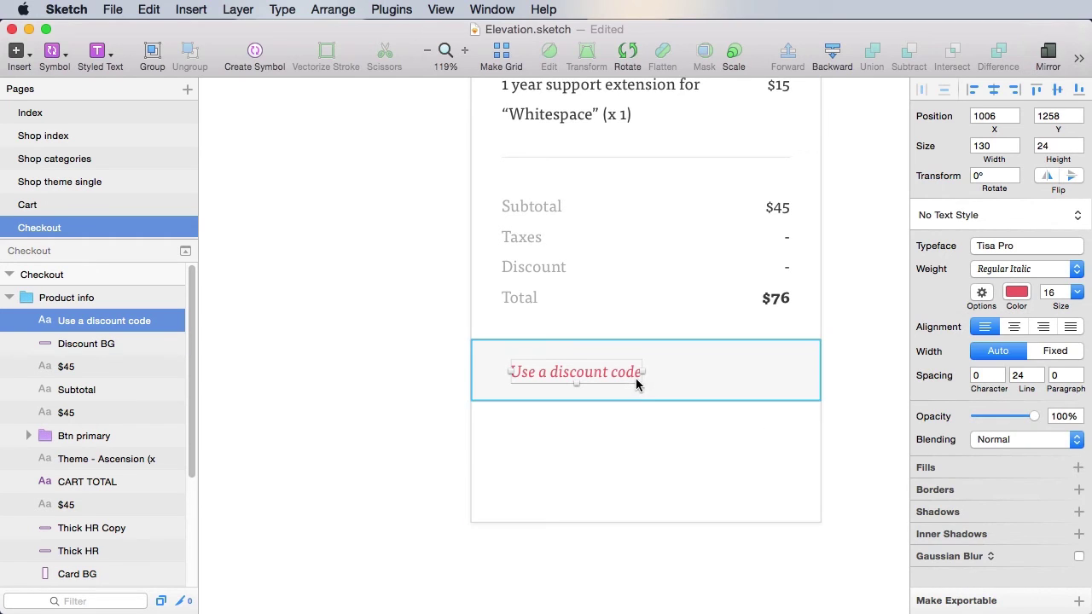
# - Center the discount code text vertically within the Discount BG strip
pyautogui.keyDown('shift'); pyautogui.click(705, 382); pyautogui.keyUp('shift')
pyautogui.click(1057, 89)
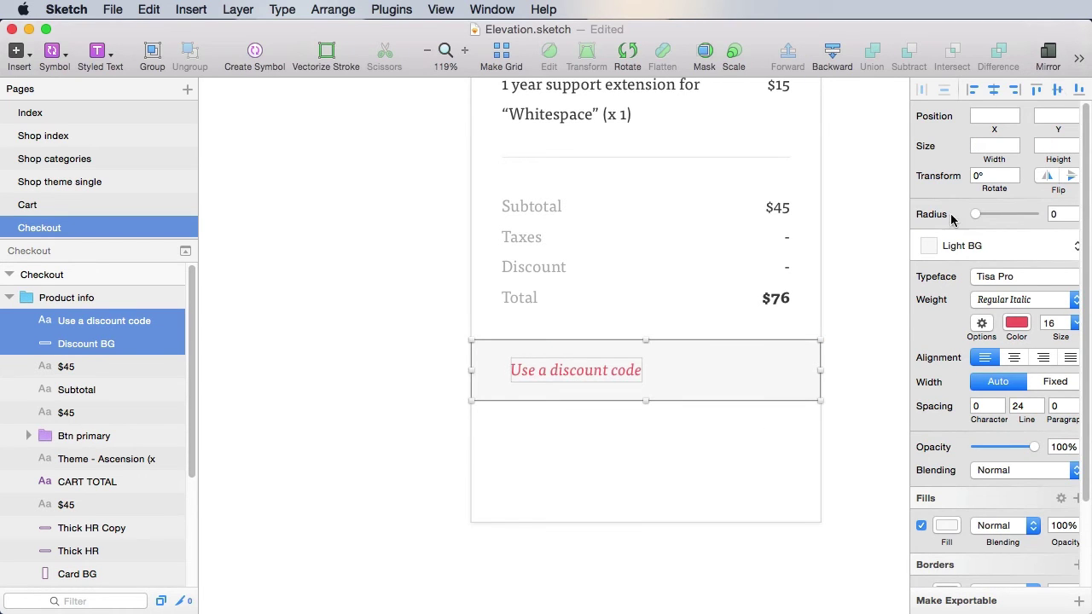
pyautogui.click(847, 348)
pyautogui.click(598, 370)
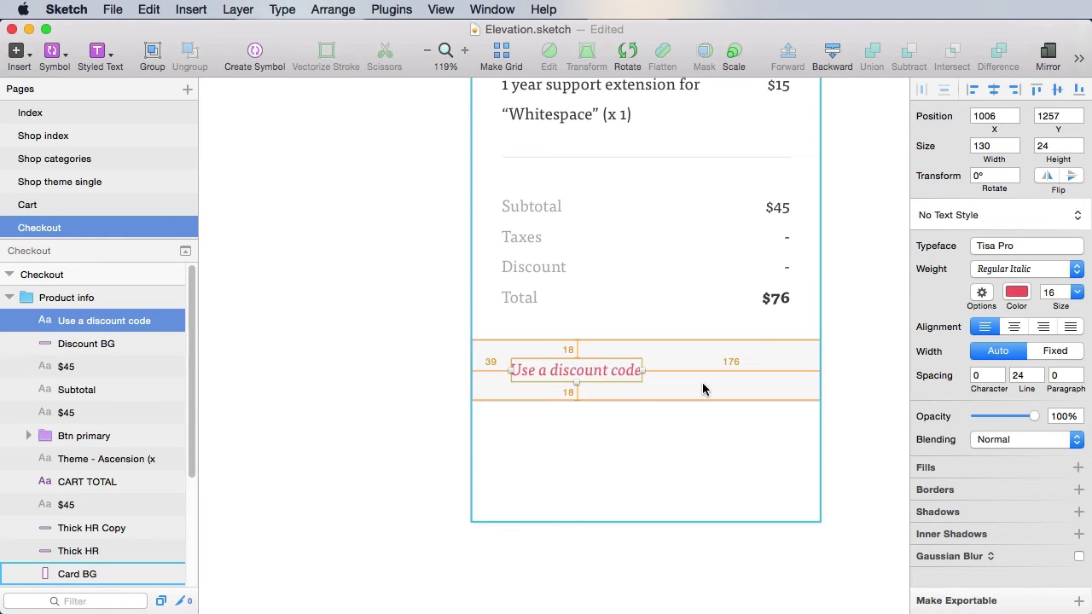
# - Align the discount code text with the left edge of the summary labels at X 997 and save the document
pyautogui.hotkey('shift', 'Left')
pyautogui.press('Right')
pyautogui.press('Escape')
pyautogui.press('super+s')
# - Paste the copied grey chevron into the discount strip and move it beside the discount code text
pyautogui.keyDown('super'); pyautogui.click(583, 376); pyautogui.keyUp('super')
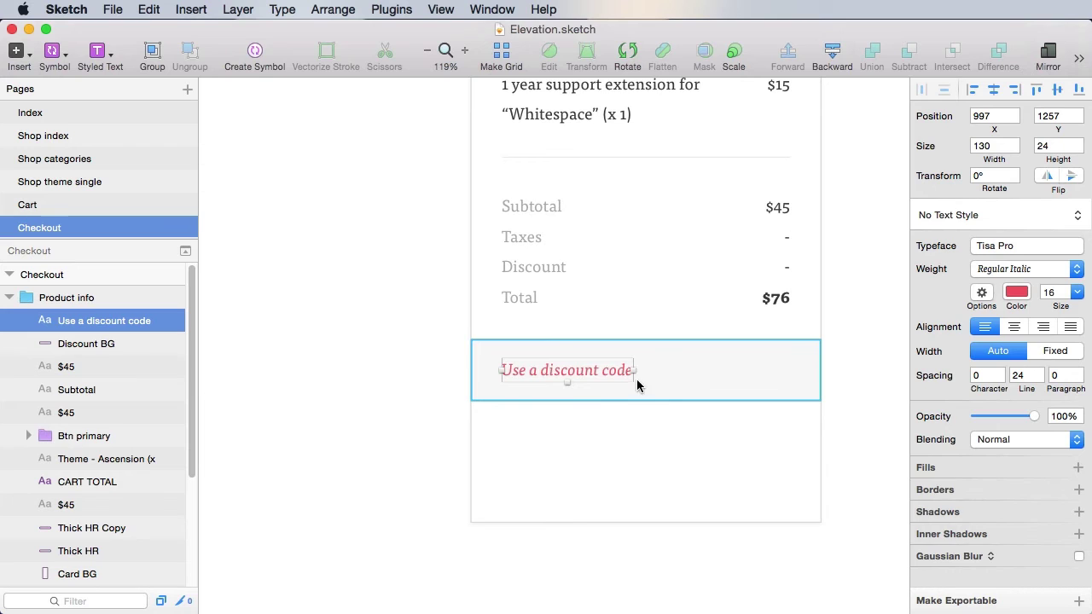
pyautogui.press('super+v')
pyautogui.press('Down')
pyautogui.press('Down')
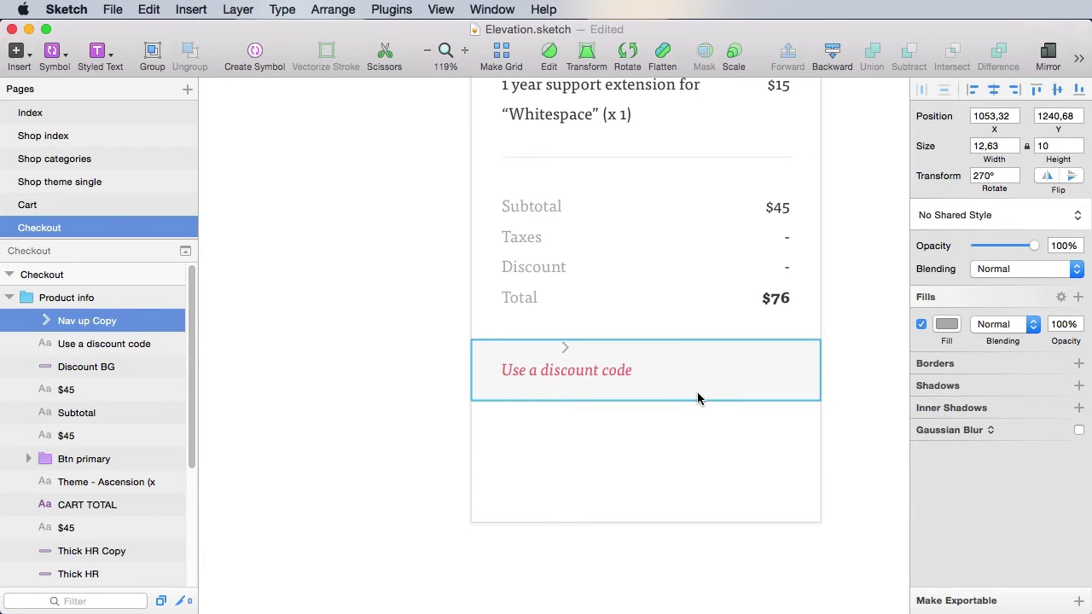
pyautogui.hotkey('shift', 'Right')
pyautogui.hotkey('shift', 'Right')
pyautogui.hotkey('shift', 'Right')
pyautogui.hotkey('shift', 'Right')
pyautogui.hotkey('shift', 'Right')
pyautogui.hotkey('shift', 'Right')
pyautogui.hotkey('shift', 'Right')
pyautogui.hotkey('shift', 'Right')
pyautogui.hotkey('shift', 'Right')
pyautogui.hotkey('shift', 'Right')
pyautogui.hotkey('shift', 'Down')
pyautogui.hotkey('shift', 'Down')
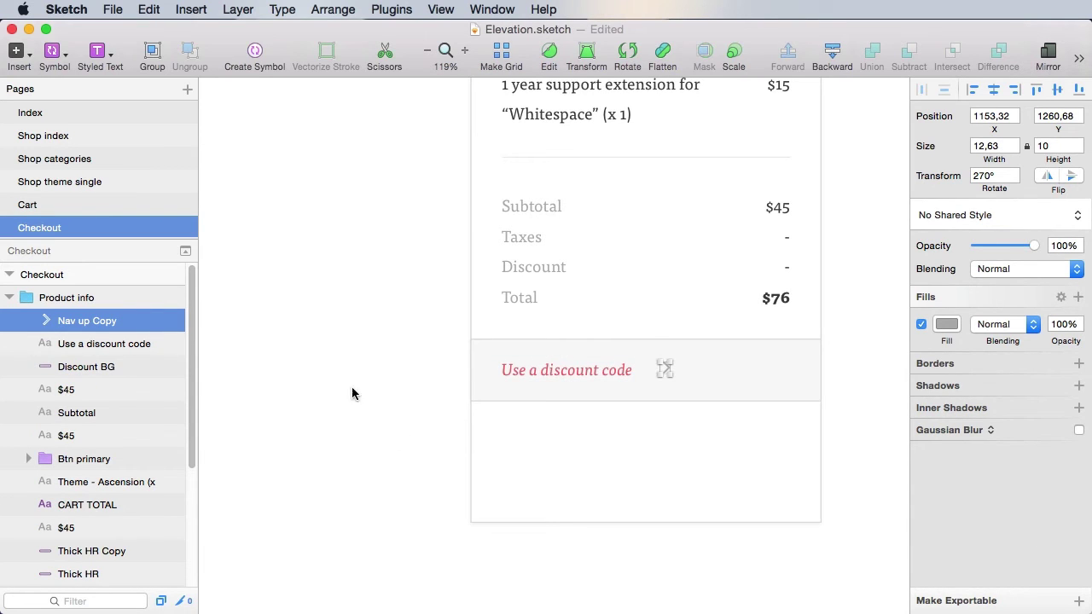
# - Fine-tune the chevron's position to X 1142, Y 1263,64 beside the discount code text and save
pyautogui.press('z')
pyautogui.moveTo(596, 340); pyautogui.dragTo(750, 445)
pyautogui.press('space')
pyautogui.moveTo(523, 451); pyautogui.dragTo(715, 547)
pyautogui.moveTo(717, 343); pyautogui.dragTo(634, 356)
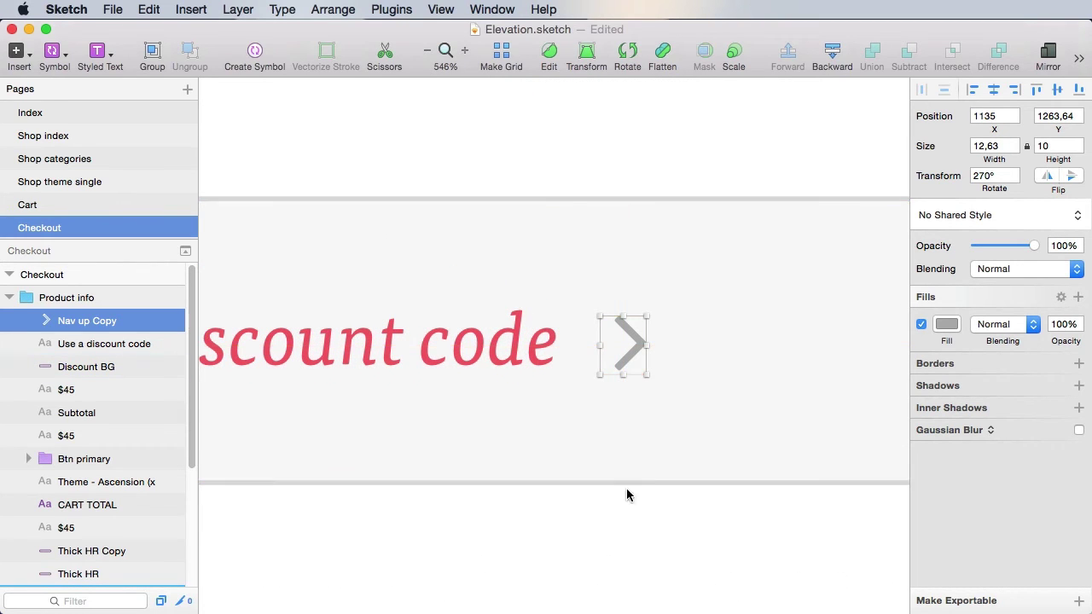
pyautogui.press('Right')
pyautogui.press('Right')
pyautogui.press('Right')
pyautogui.press('Right')
pyautogui.press('Right')
pyautogui.press('Right')
pyautogui.press('Right')
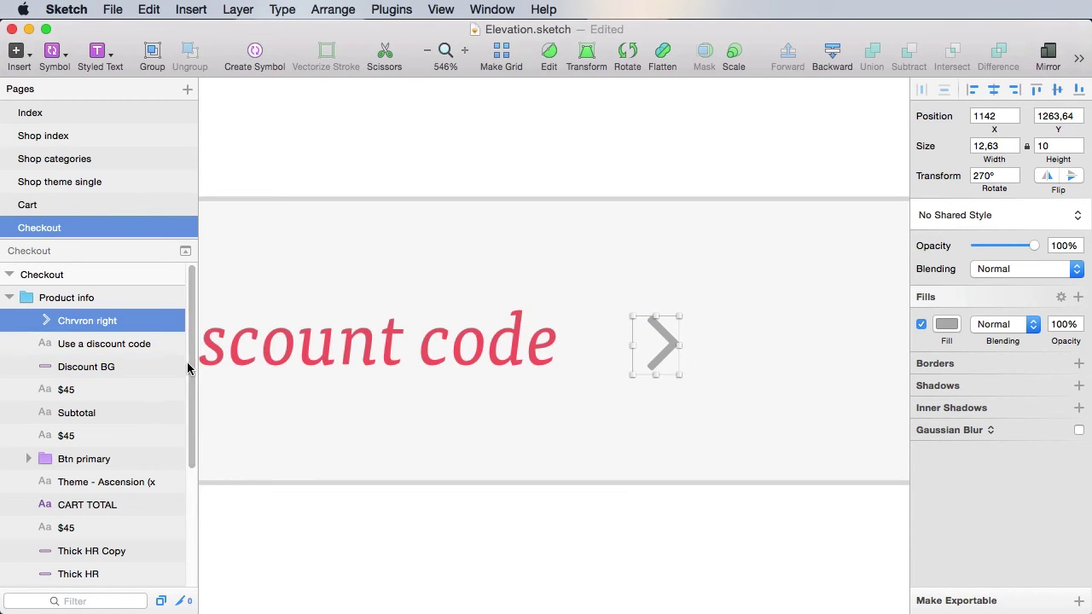
pyautogui.press('super+s')
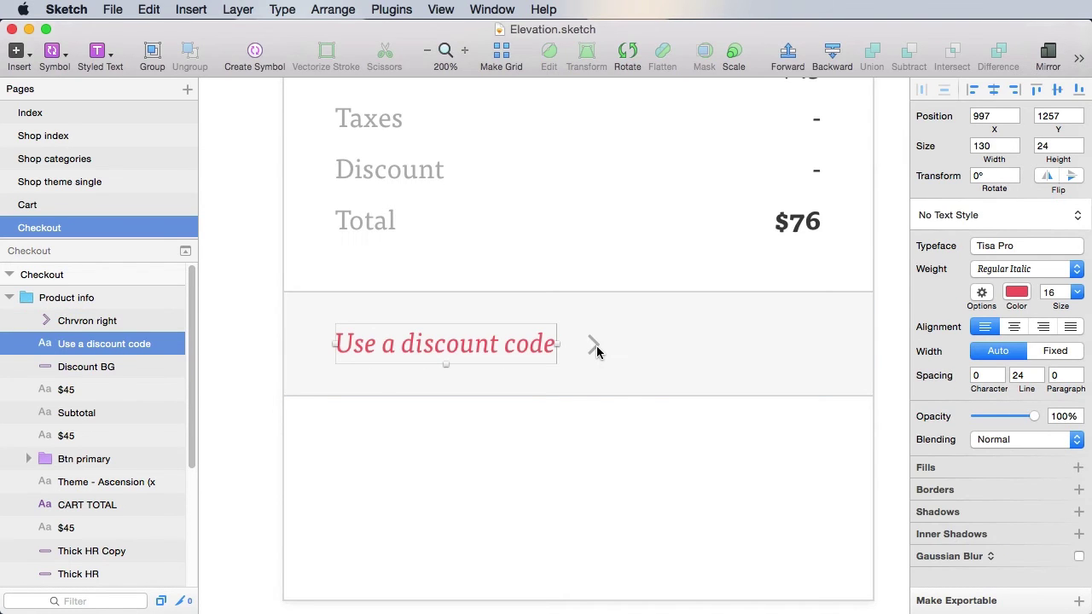
# - Group the discount code text, chevron and strip background, and name the group "Discount"
pyautogui.keyDown('shift'); pyautogui.click(596, 346); pyautogui.keyUp('shift')
pyautogui.keyDown('shift'); pyautogui.click(602, 369); pyautogui.keyUp('shift')
pyautogui.press('super+g')
pyautogui.doubleClick(98, 322)
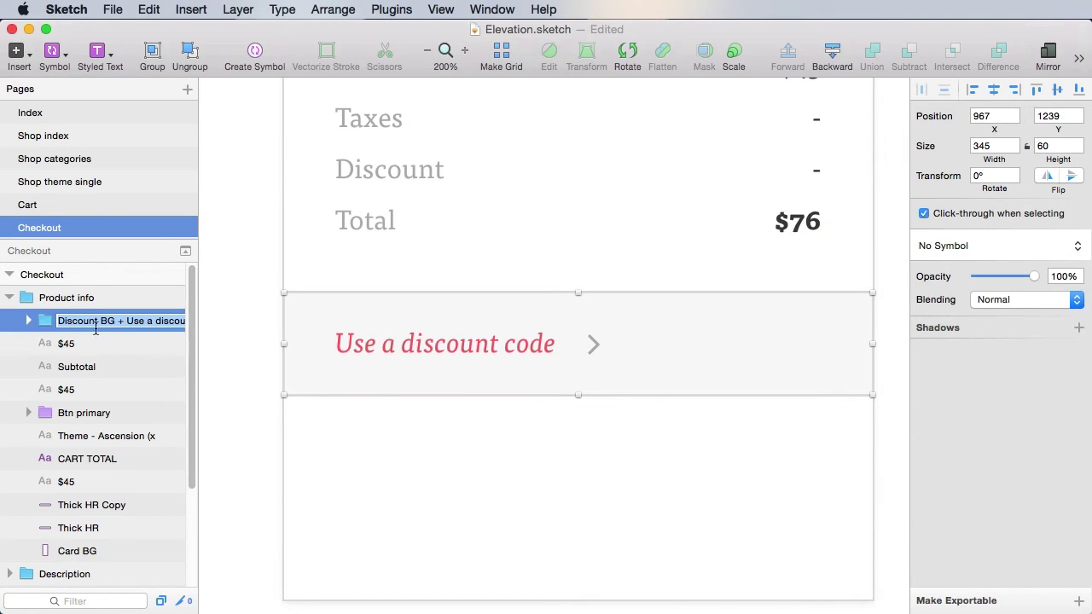
pyautogui.write('Discount')
pyautogui.press('Return')
# - Insert the Btn primary default symbol and center it 30 px below the discount strip at X 997, Y 1329
pyautogui.scroll(-1, 738, 466)
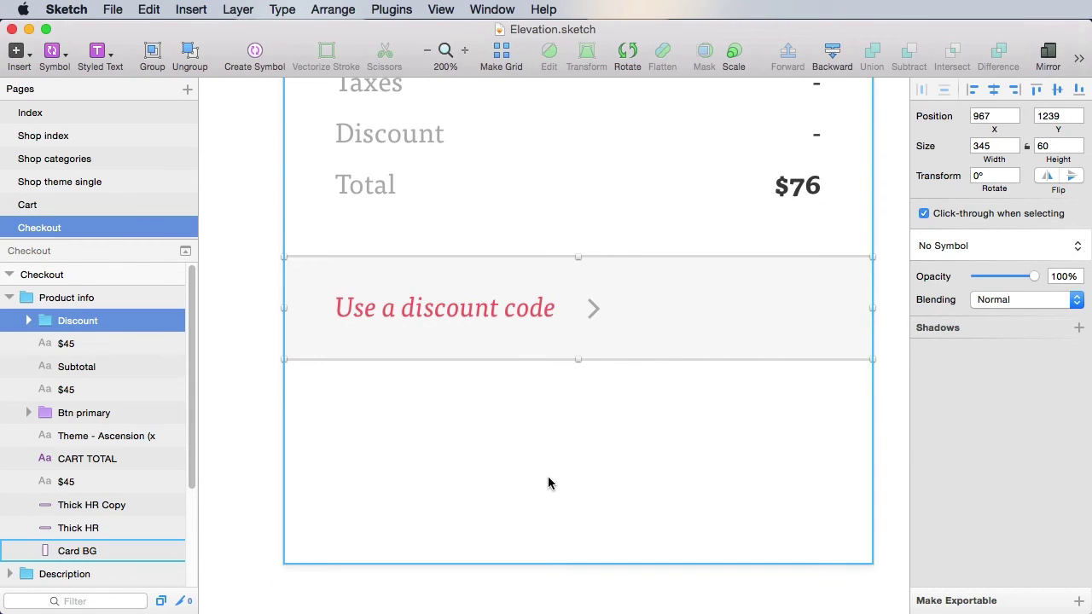
pyautogui.click(55, 52)
pyautogui.click(128, 148)
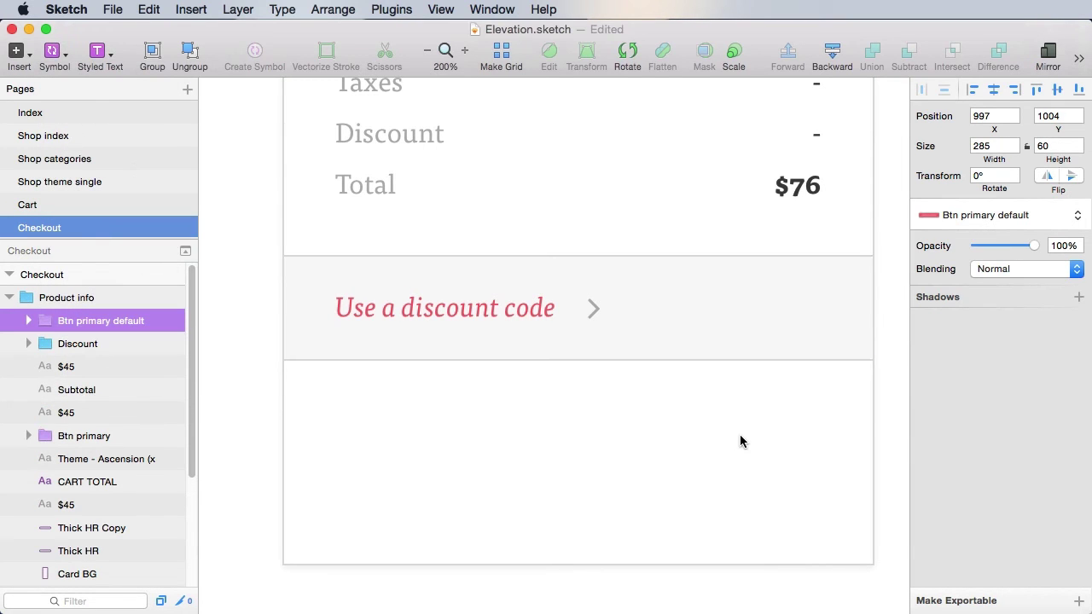
pyautogui.moveTo(740, 441); pyautogui.dragTo(635, 463)
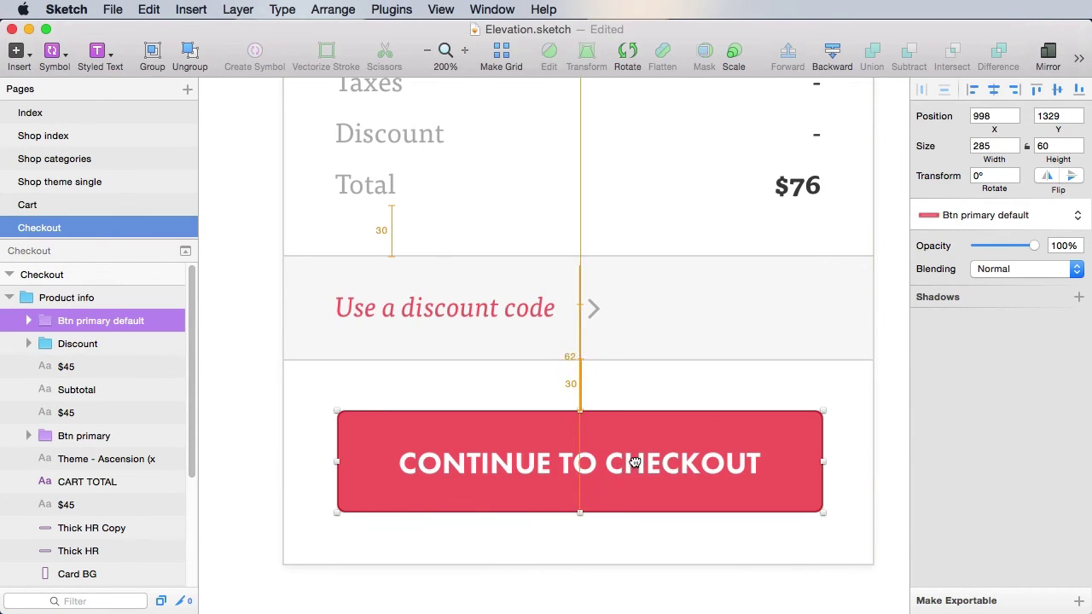
# - Change the new button's label to "PLACE ORDER" and save the document
pyautogui.doubleClick(634, 463)
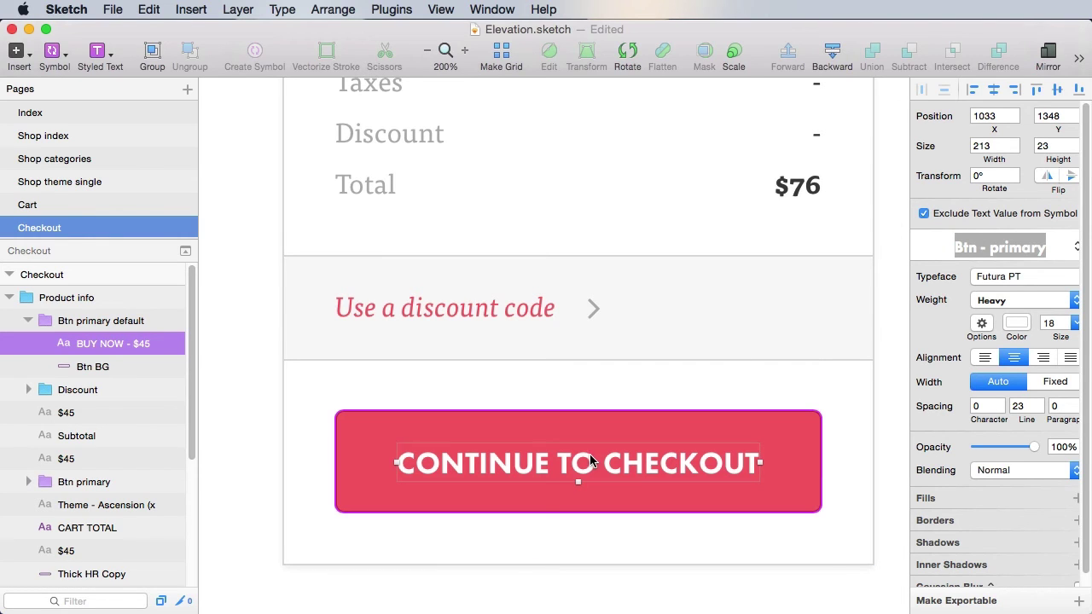
pyautogui.doubleClick(585, 463)
pyautogui.press('super+a')
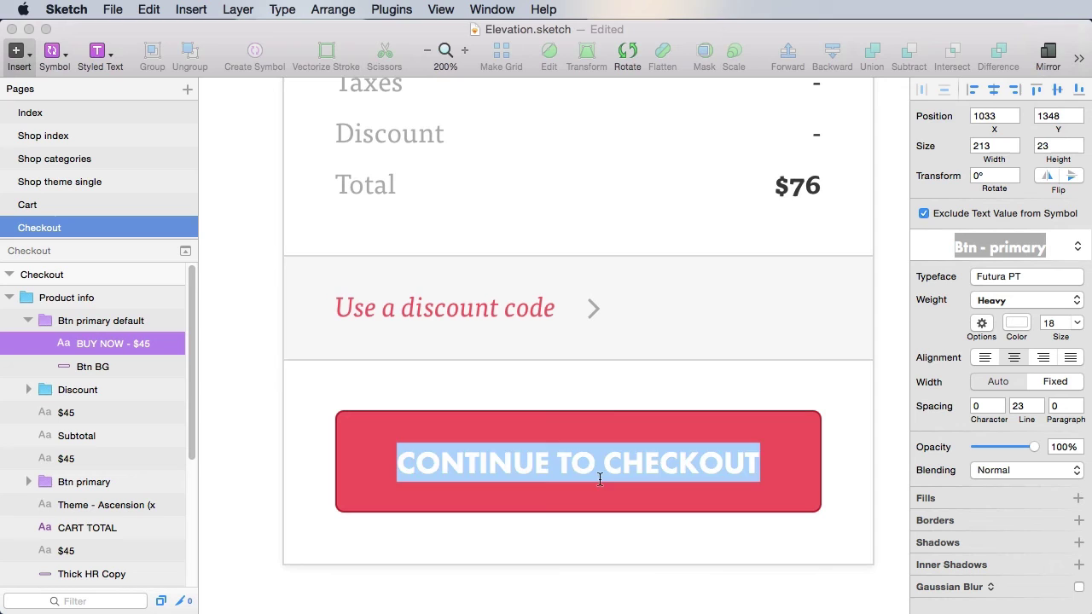
pyautogui.write('PLACE R')
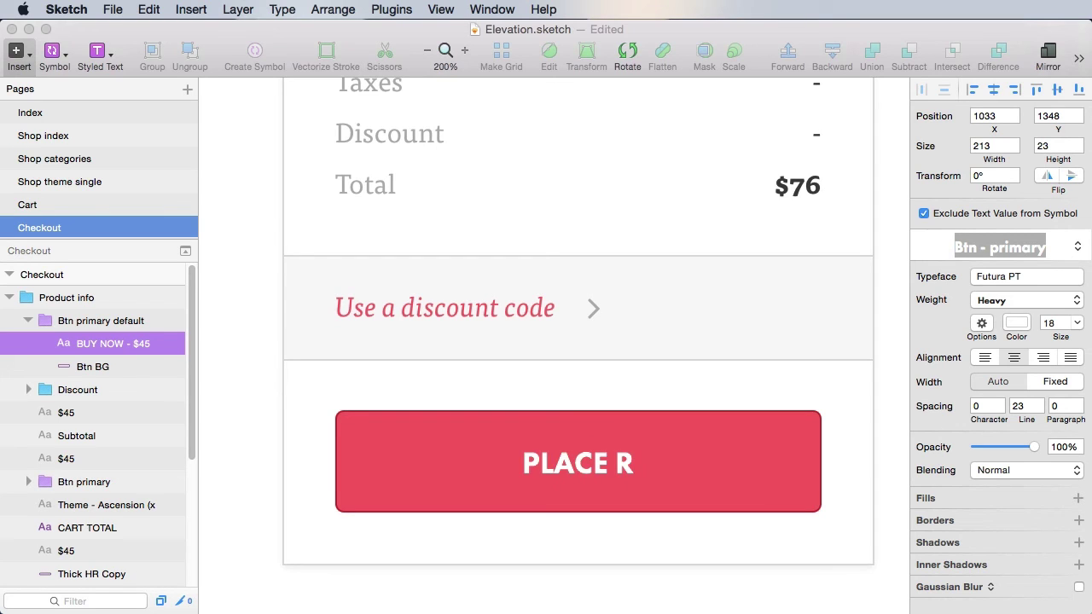
pyautogui.press('BackSpace')
pyautogui.write('ORDER')
pyautogui.press('super+s')
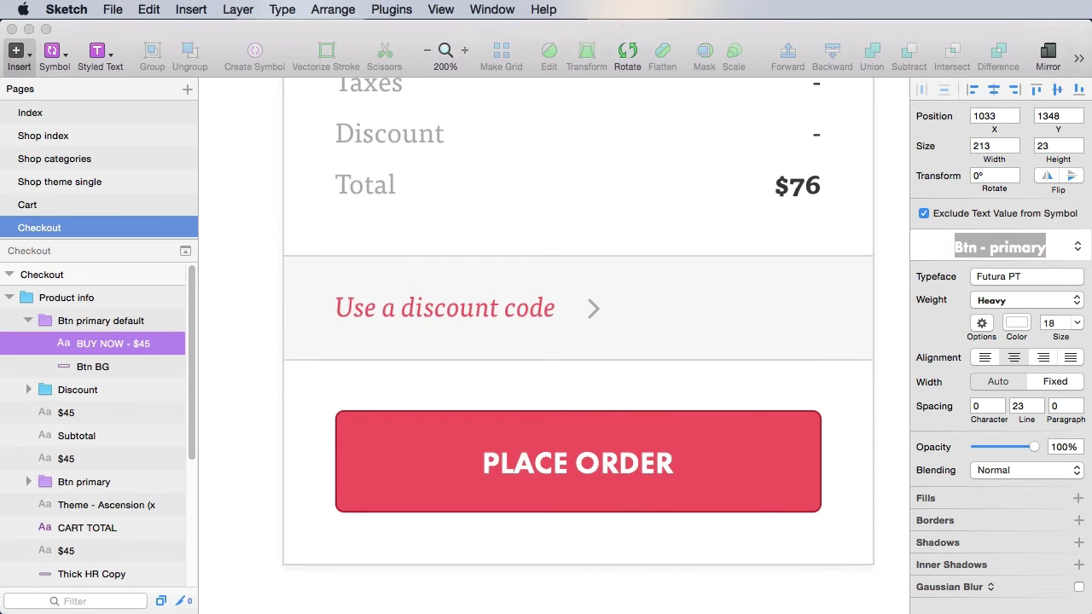
# - Check the space below the Place Order button and set the Card BG rectangle's height to 800
pyautogui.click(782, 413)
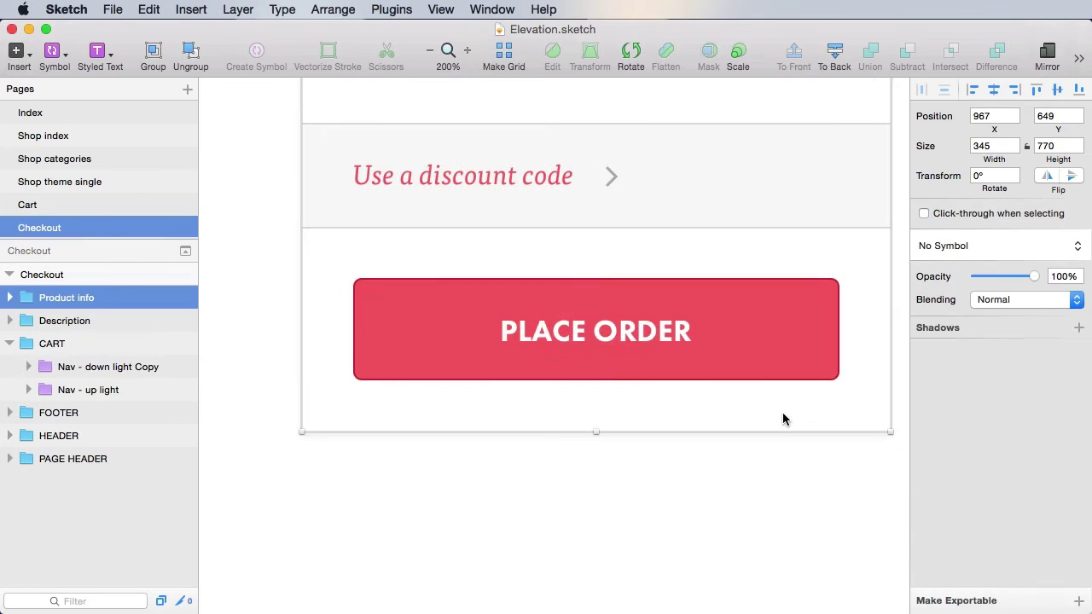
pyautogui.click(764, 488)
pyautogui.click(750, 411)
pyautogui.doubleClick(751, 417)
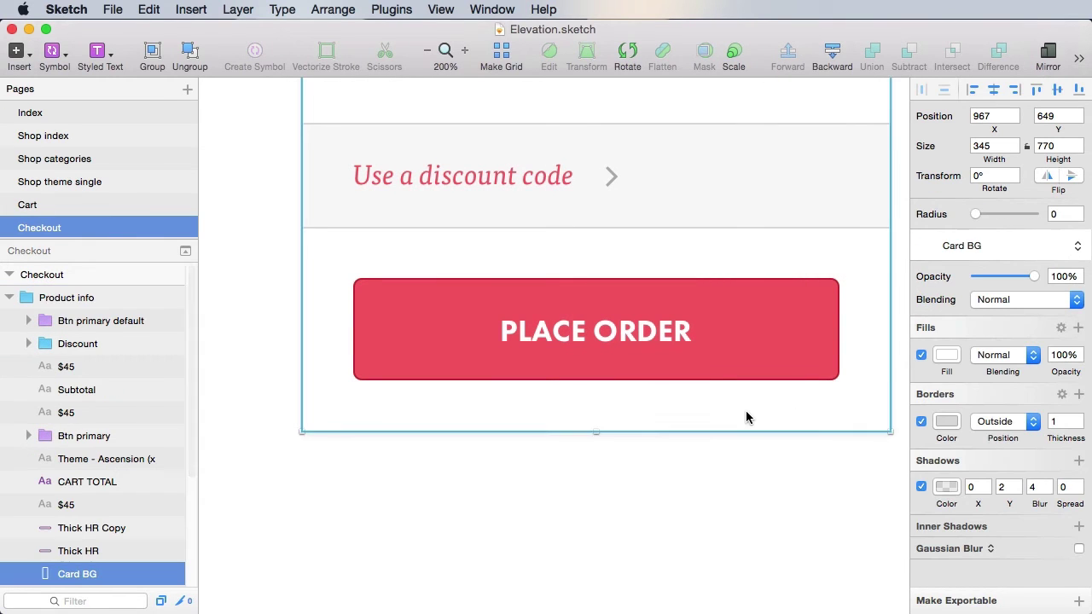
pyautogui.press('alt')
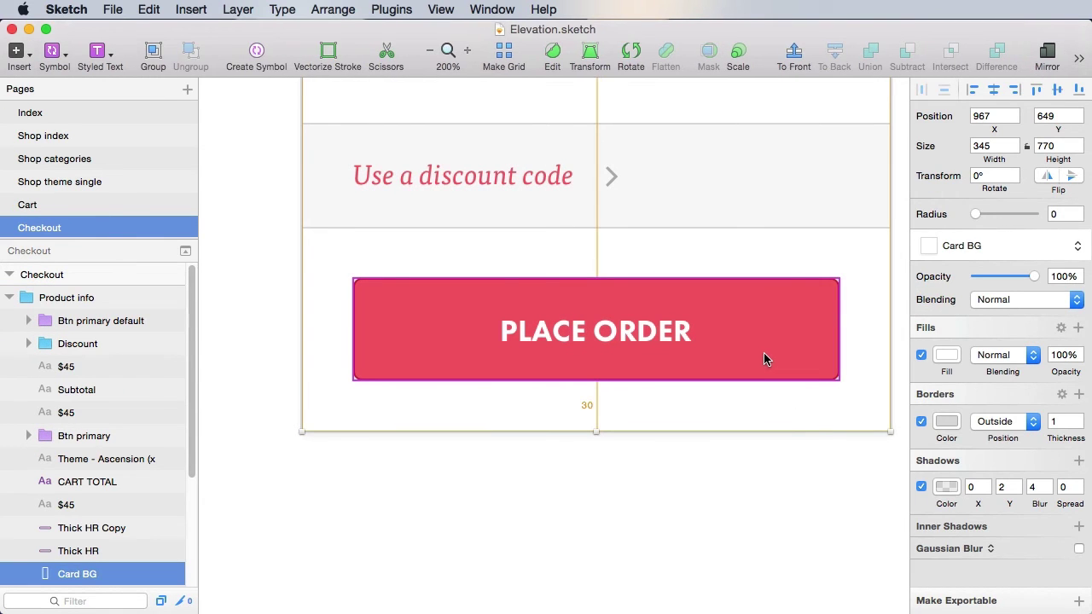
pyautogui.click(1060, 145)
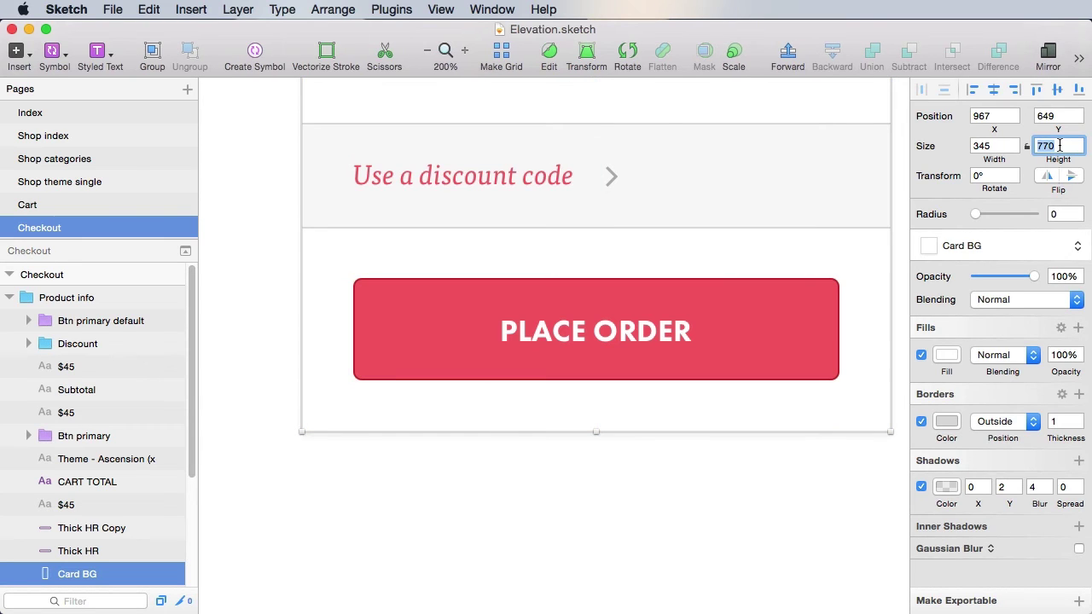
pyautogui.write('800')
pyautogui.press('Return')
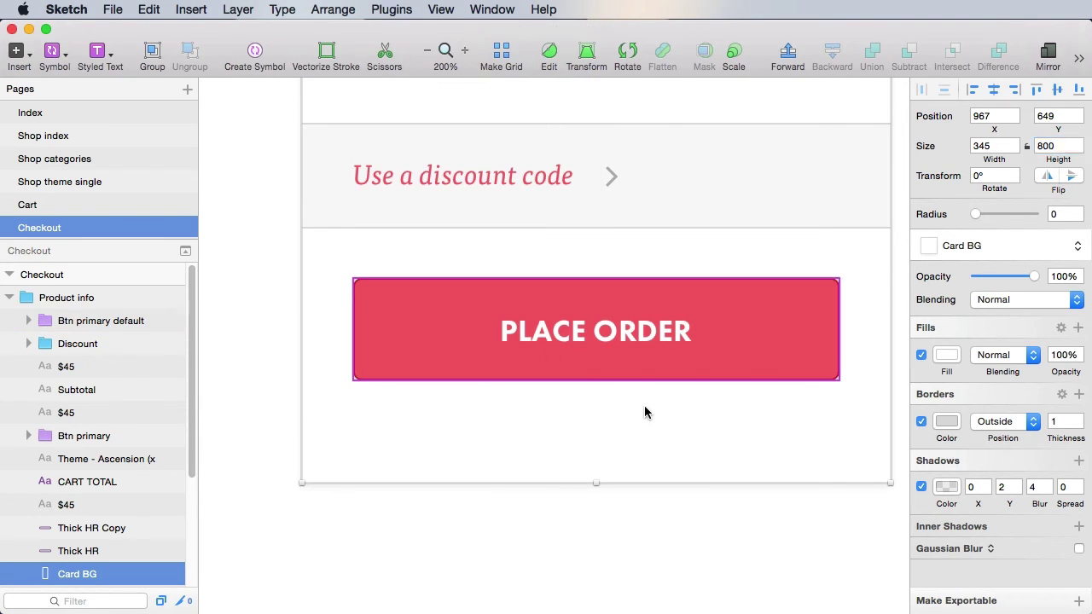
# - Detach the Place Order button from its symbol, set its opacity to 50%, and save
pyautogui.click(706, 342)
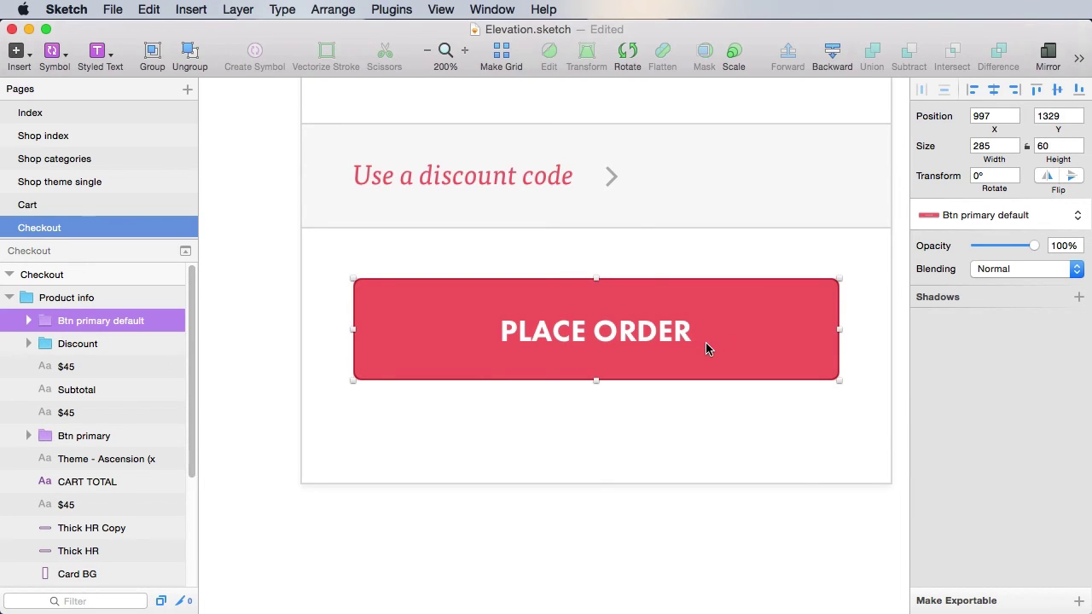
pyautogui.press('super+shift+y')
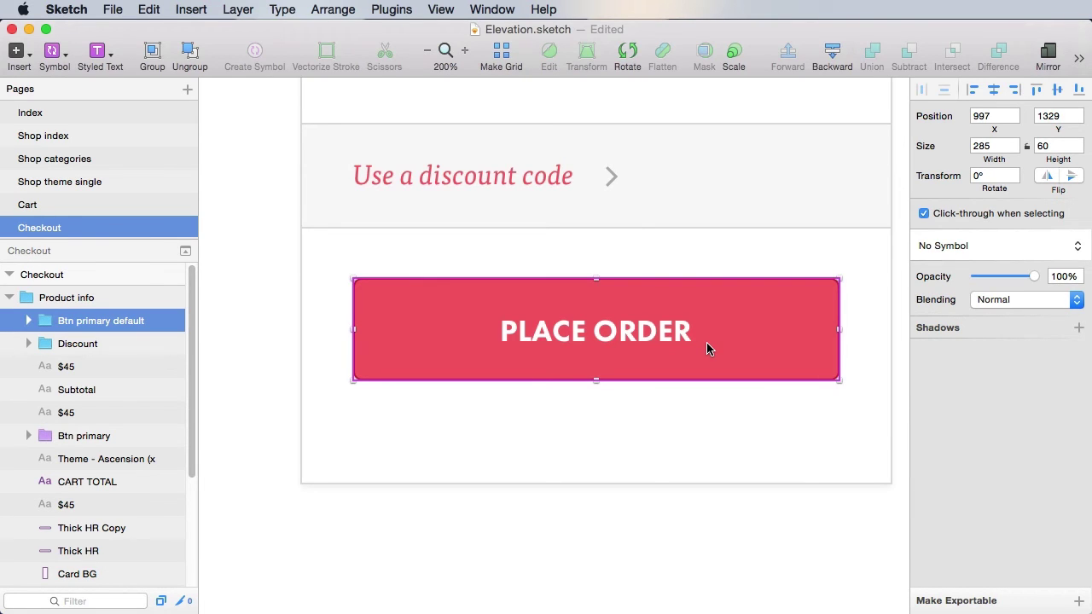
pyautogui.press('5')
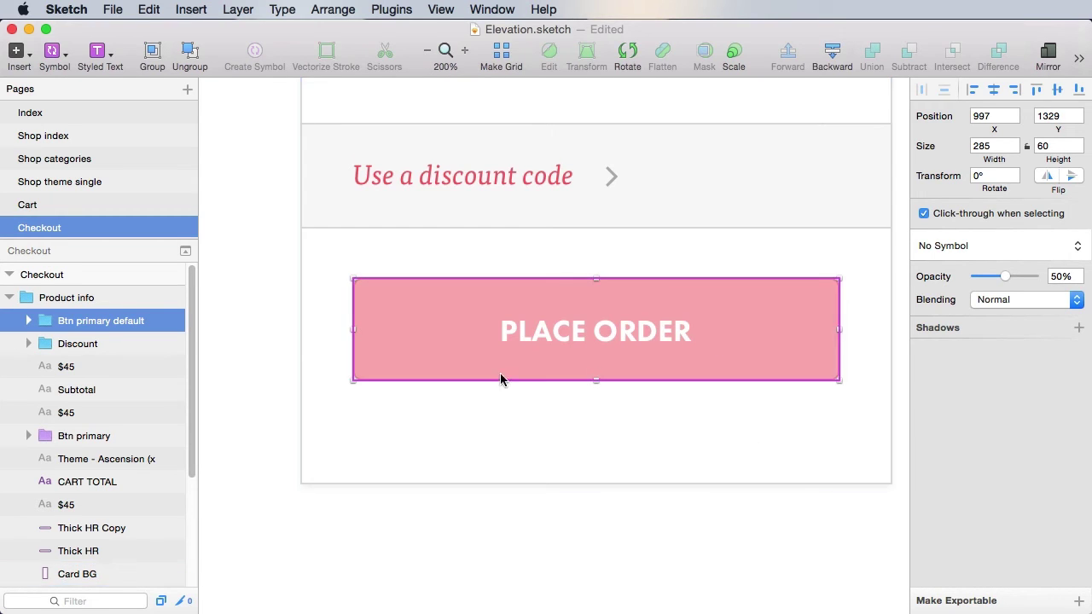
pyautogui.press('super+s')
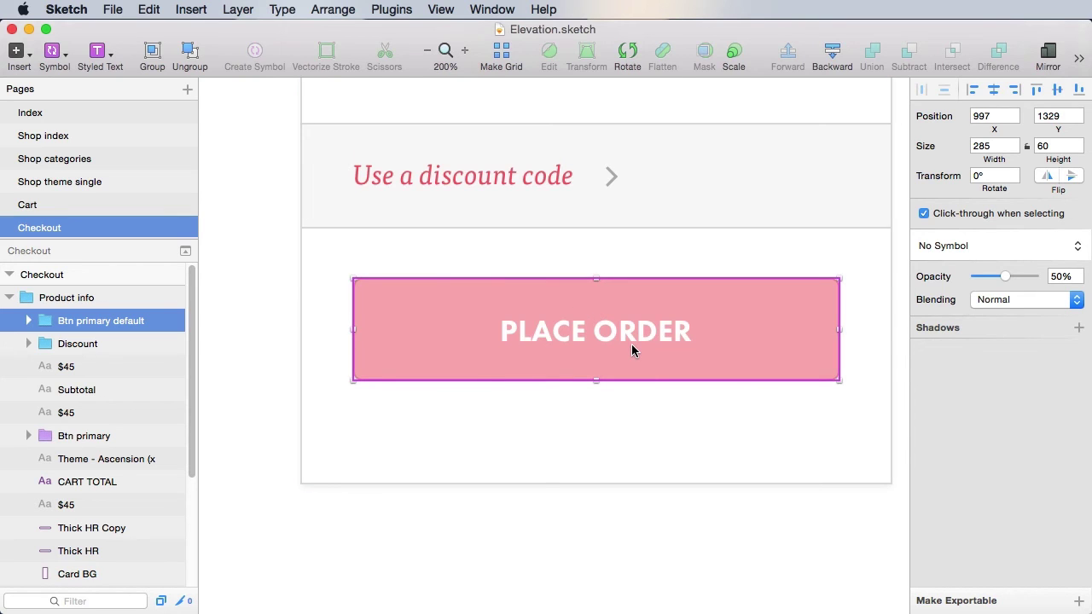
# - Review the cart total card, the Login section and the empty area below it on the Checkout page
pyautogui.press('super+minus')
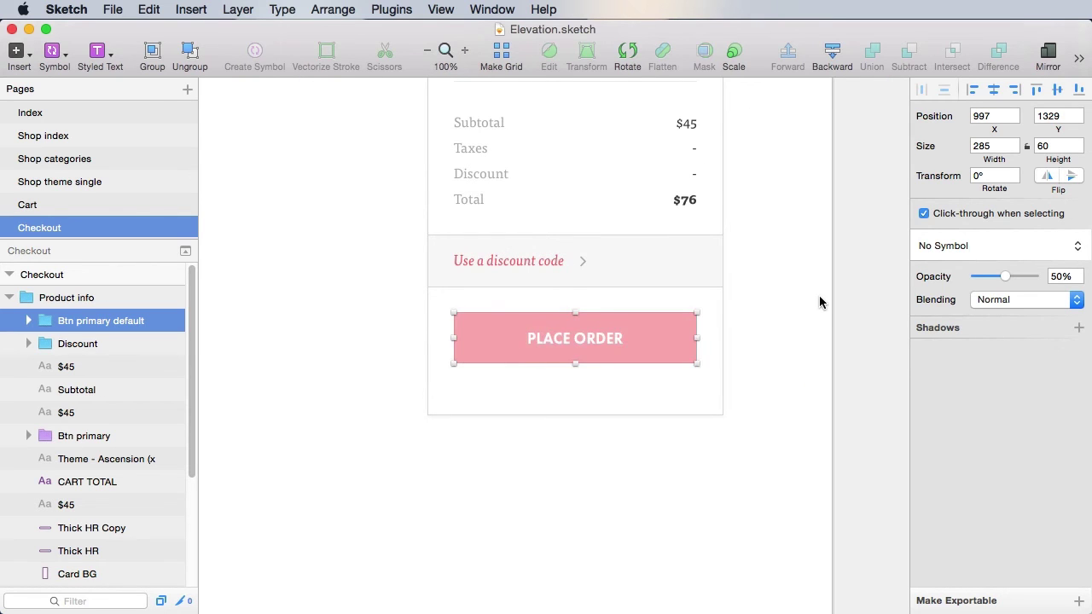
pyautogui.click(819, 303)
pyautogui.scroll(4, 769, 290)
pyautogui.hscroll(-2, 769, 290)
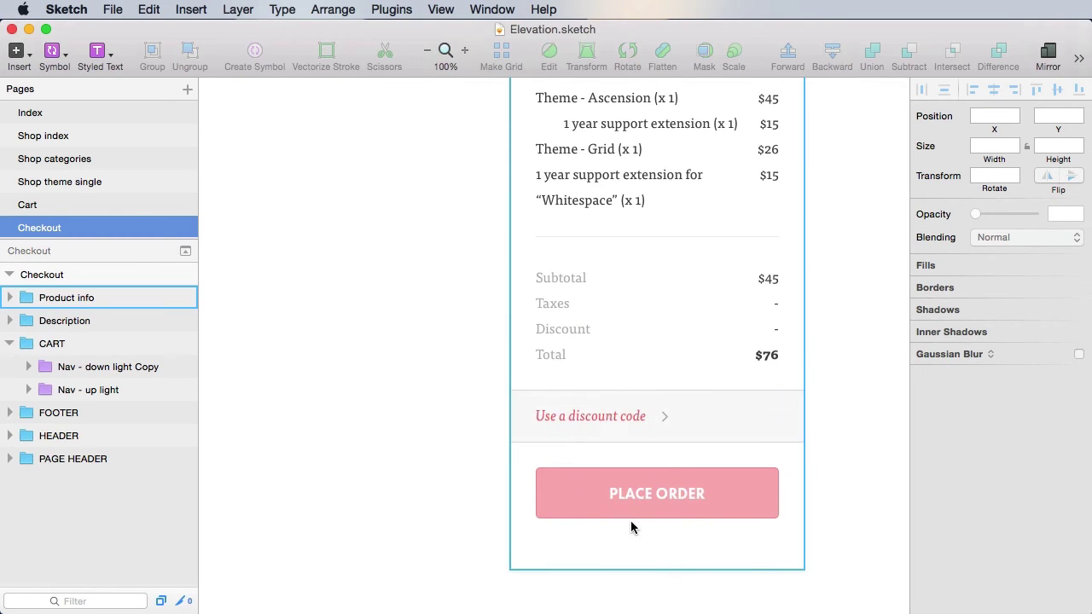
pyautogui.scroll(5, 650, 518)
pyautogui.hscroll(-10, 650, 518)
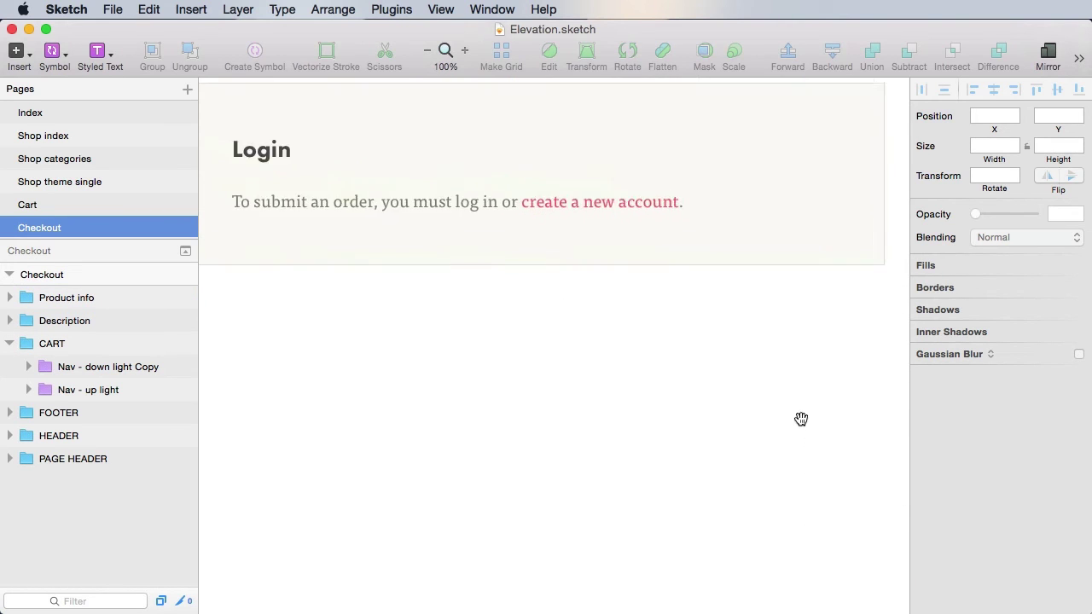
pyautogui.scroll(-2, 667, 412)
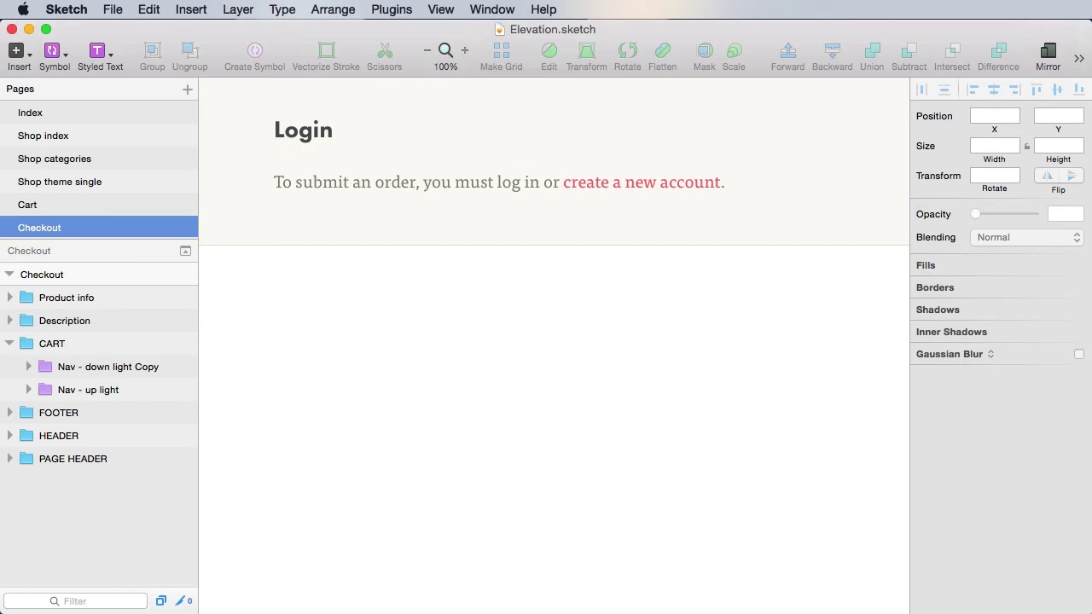
pyautogui.moveTo(600, 475); pyautogui.dragTo(584, 292)
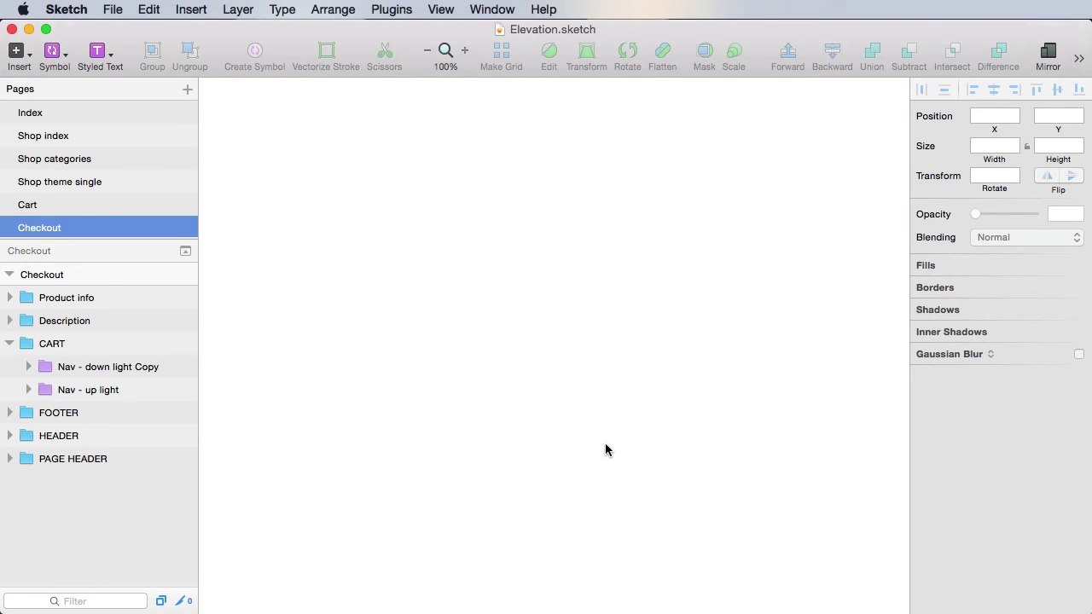
# - Copy the footer's email address label, value, underline and Sign Up button into the Description group of the Login section
pyautogui.press('super+minus')
pyautogui.scroll(-15, 600, 444)
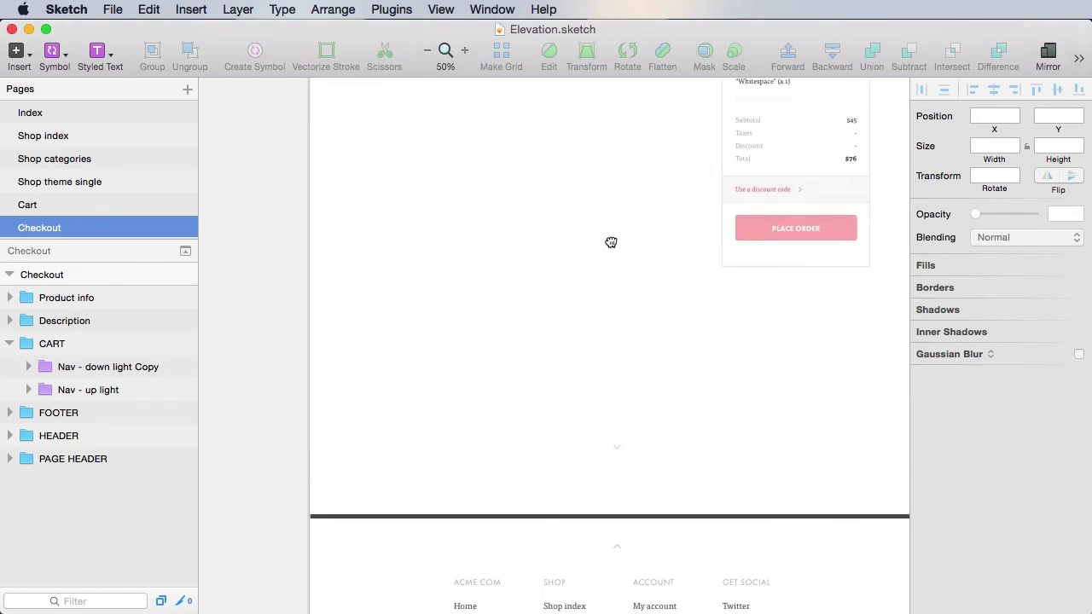
pyautogui.scroll(-3, 610, 446)
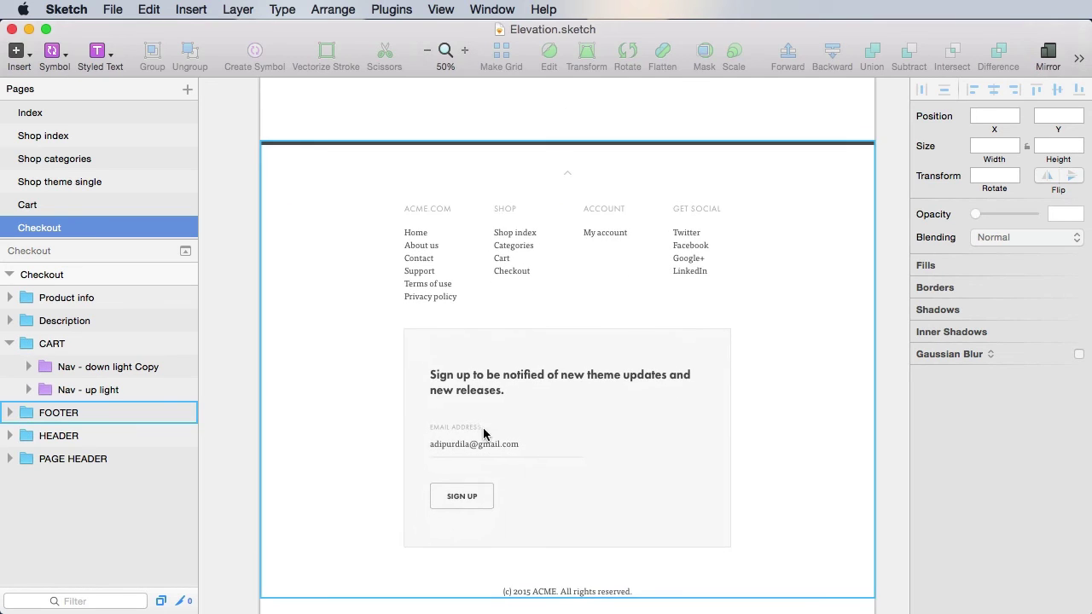
pyautogui.keyDown('super'); pyautogui.click(461, 427); pyautogui.keyUp('super')
pyautogui.keyDown('shift'); pyautogui.click(500, 442); pyautogui.keyUp('shift')
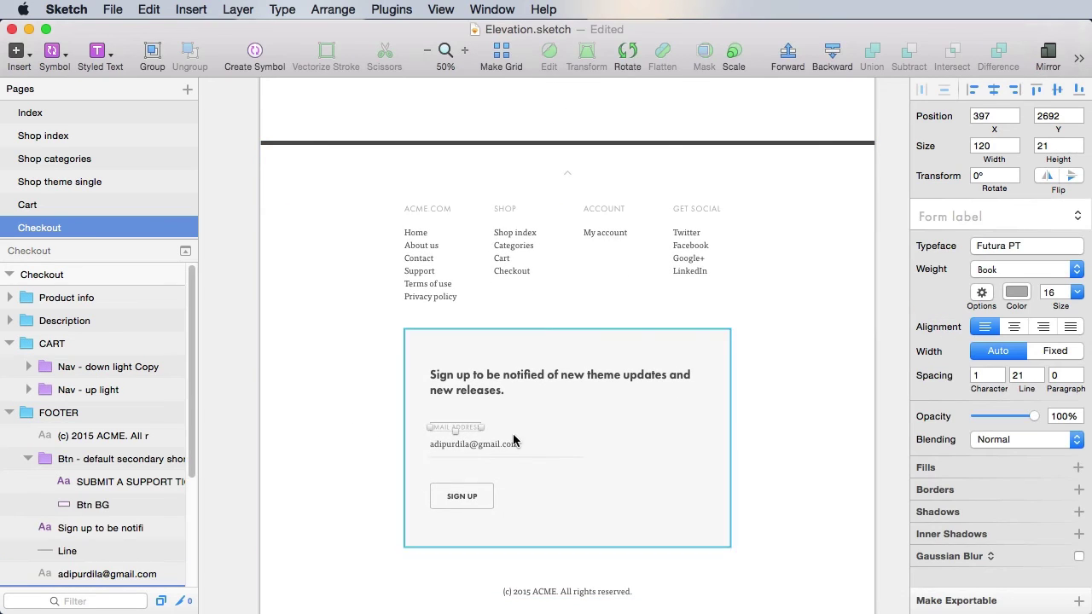
pyautogui.scroll(-3, 103, 426)
pyautogui.keyDown('shift'); pyautogui.click(113, 398); pyautogui.keyUp('shift')
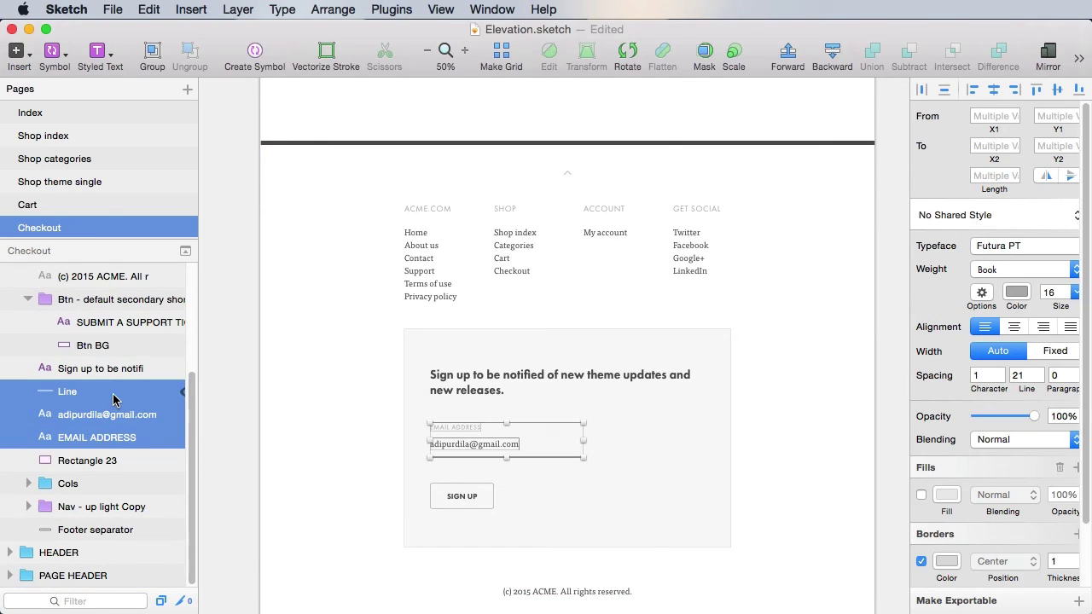
pyautogui.keyDown('shift'); pyautogui.click(461, 496); pyautogui.keyUp('shift')
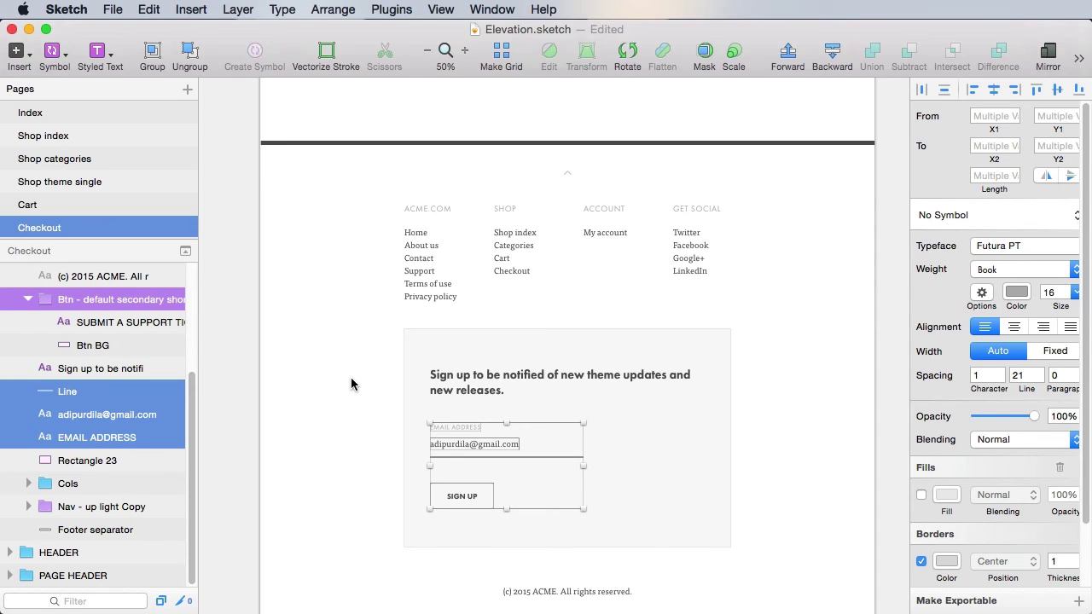
pyautogui.scroll(10, 362, 386)
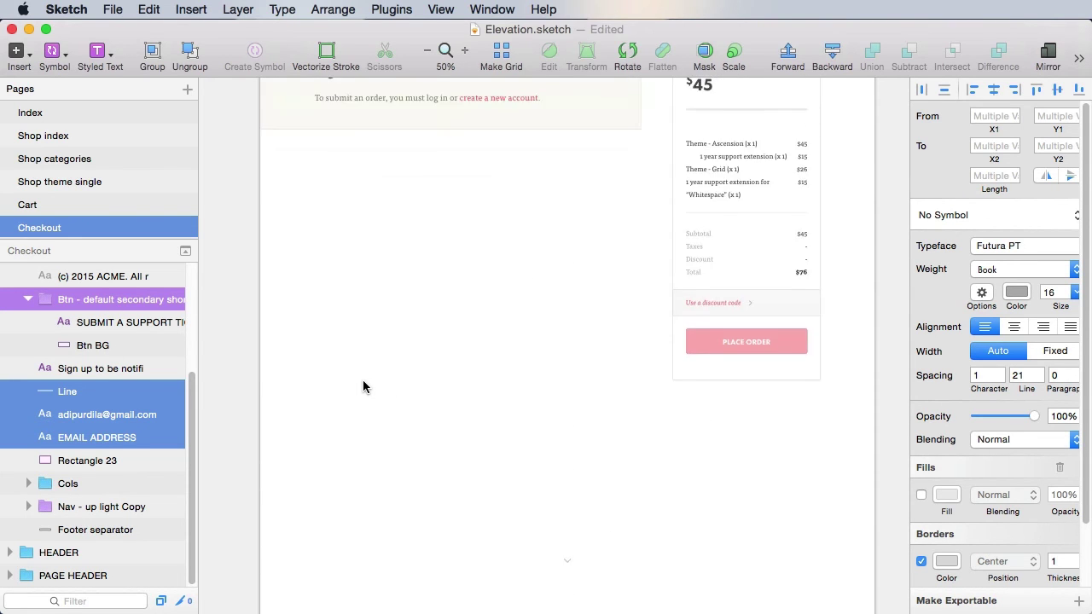
pyautogui.click(350, 189)
pyautogui.press('super+v')
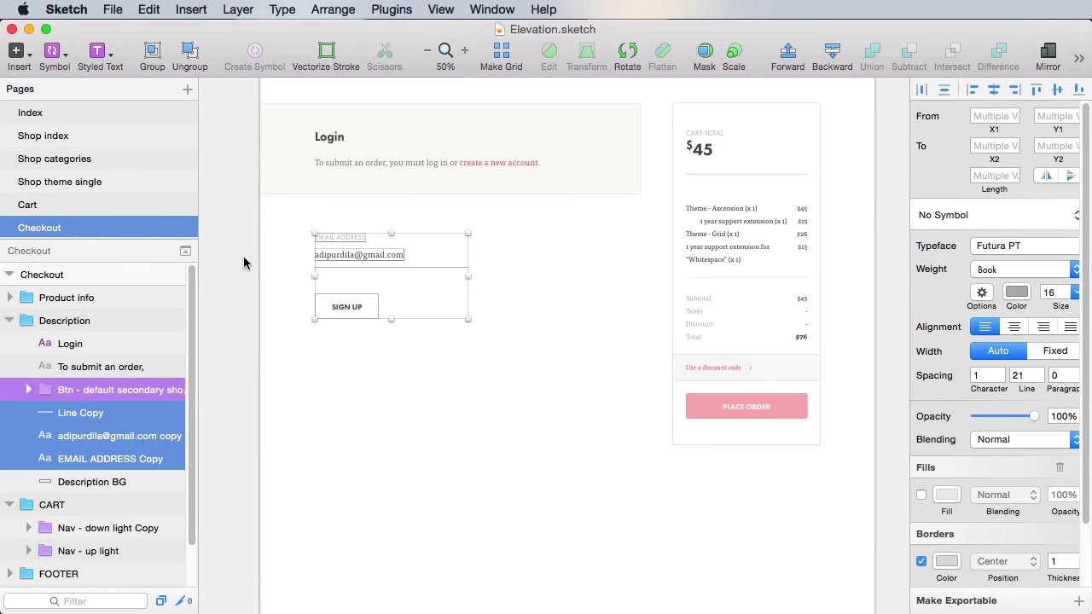
# - Place the copied form elements below the Login description box and delete the sample email address value
pyautogui.click(243, 263)
pyautogui.doubleClick(361, 254)
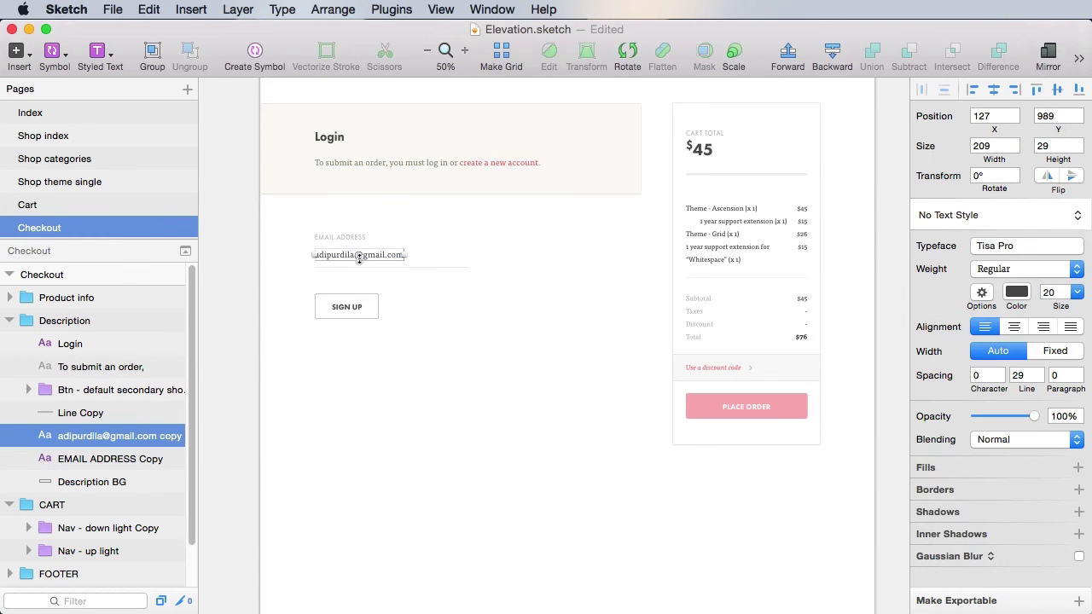
pyautogui.press('Delete')
# - Group the email address label with its underline, name the group Input, and save
pyautogui.click(343, 240)
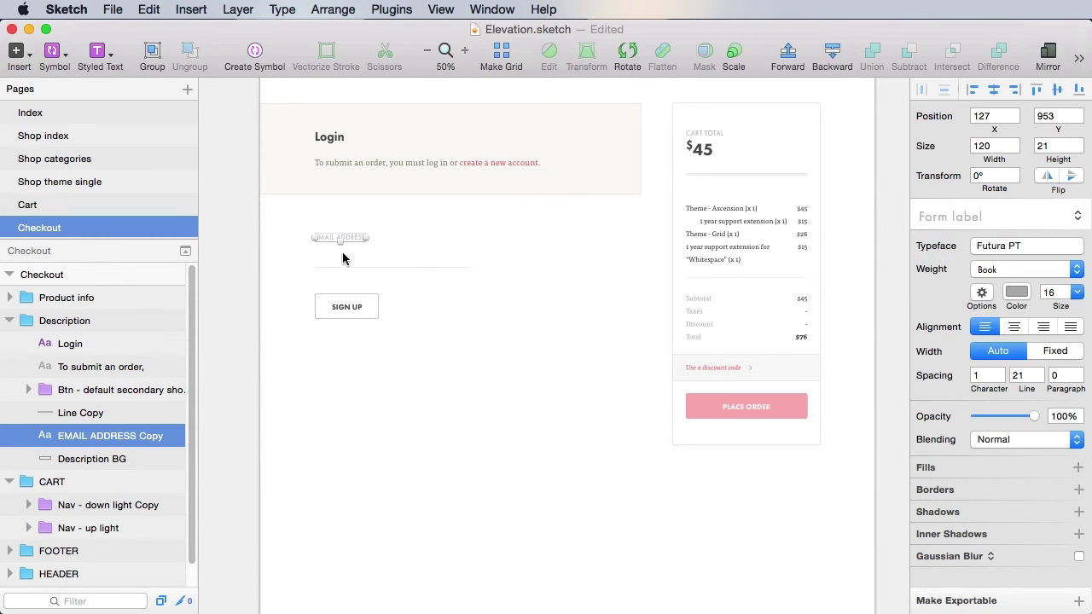
pyautogui.keyDown('shift'); pyautogui.click(346, 264); pyautogui.keyUp('shift')
pyautogui.press('super+g')
pyautogui.doubleClick(102, 418)
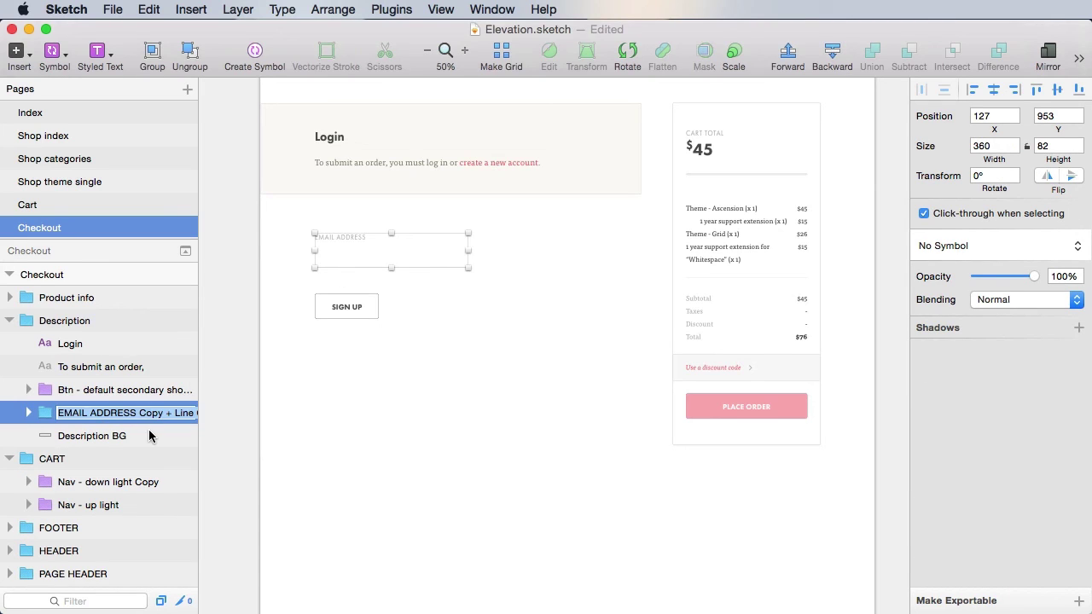
pyautogui.write('Ub')
pyautogui.press('BackSpace')
pyautogui.press('BackSpace')
pyautogui.write('Input')
pyautogui.press('Return')
pyautogui.press('super+s')
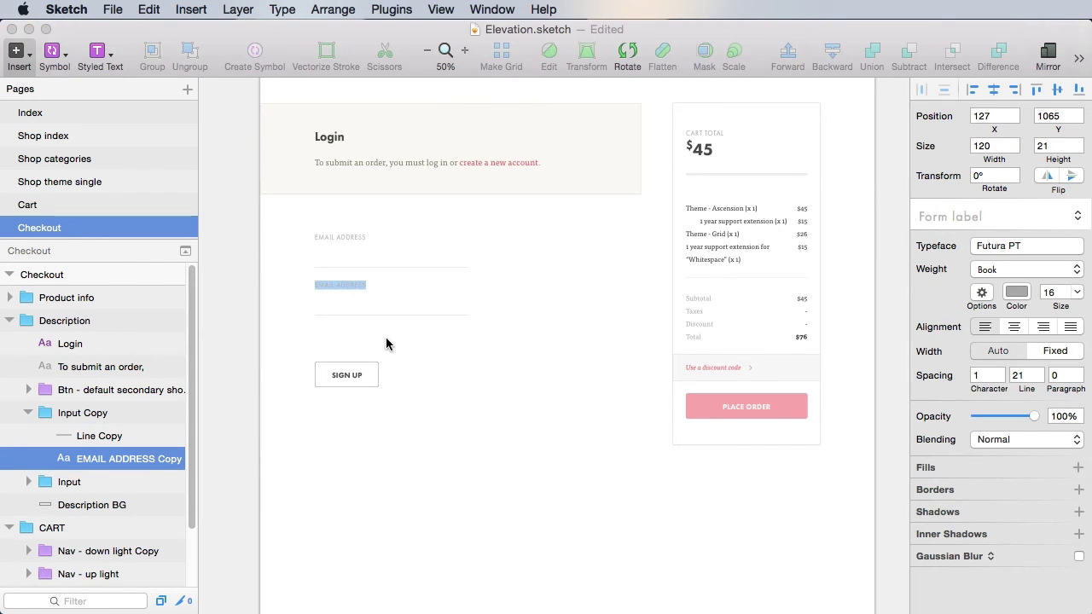
# - Duplicate the Input group below as a PASSWORD field and move the Sign Up button to just beneath it at Y 1177
pyautogui.write('PASSW')
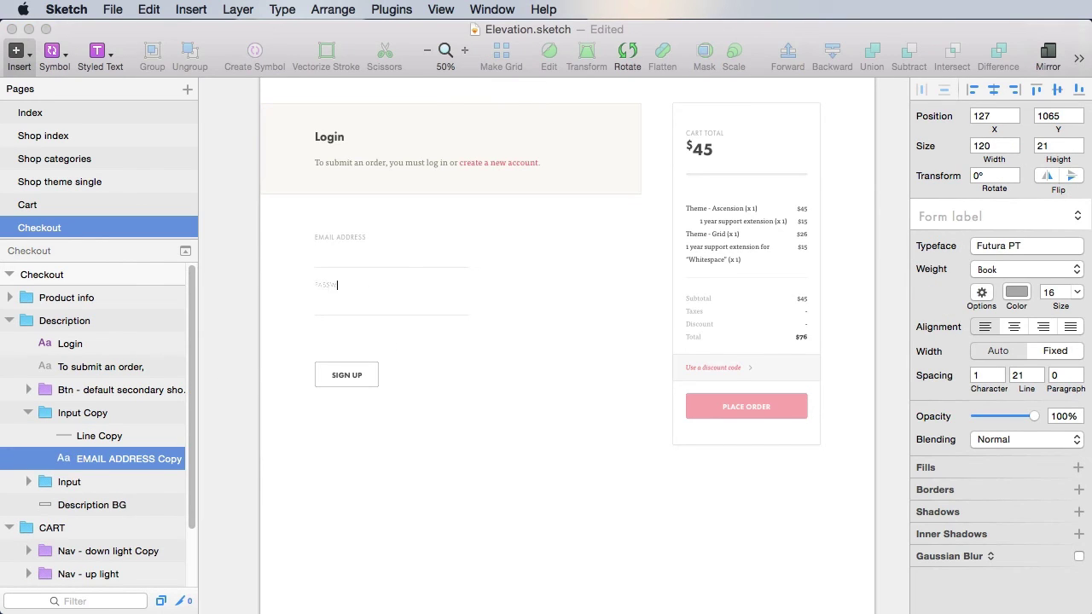
pyautogui.scroll(5, 339, 244)
pyautogui.click(368, 497)
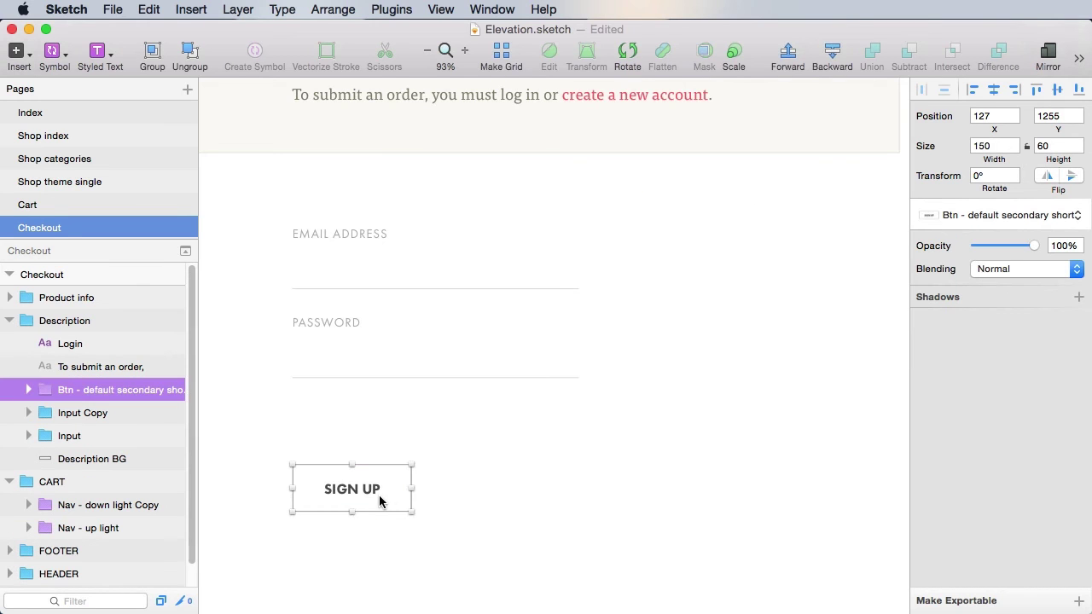
pyautogui.moveTo(383, 497); pyautogui.dragTo(376, 441)
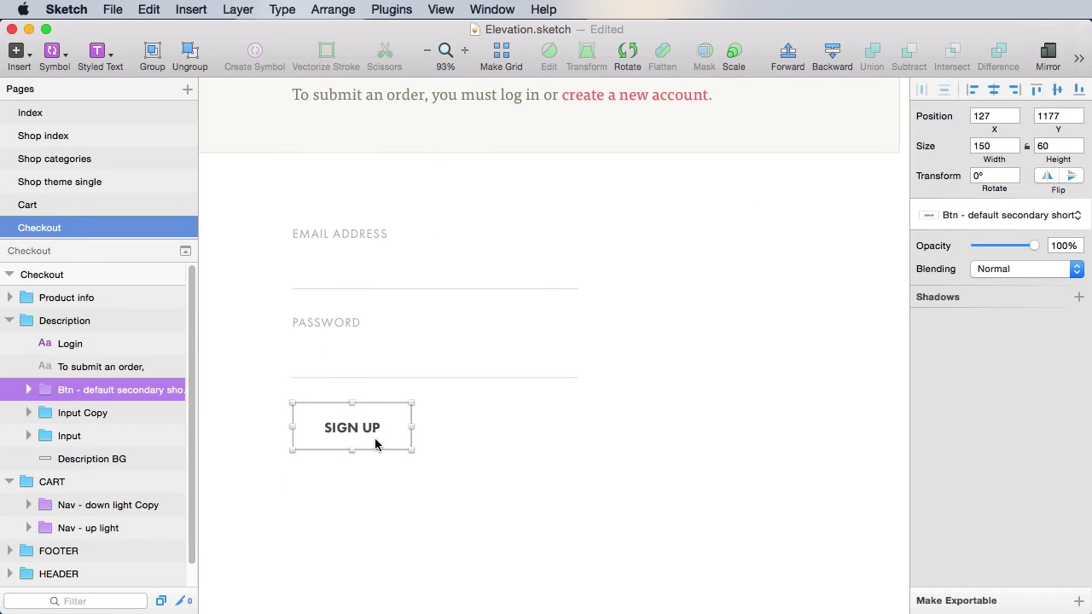
# - Change the Sign Up button's text to LOGIN
pyautogui.keyDown('super'); pyautogui.click(339, 435); pyautogui.keyUp('super')
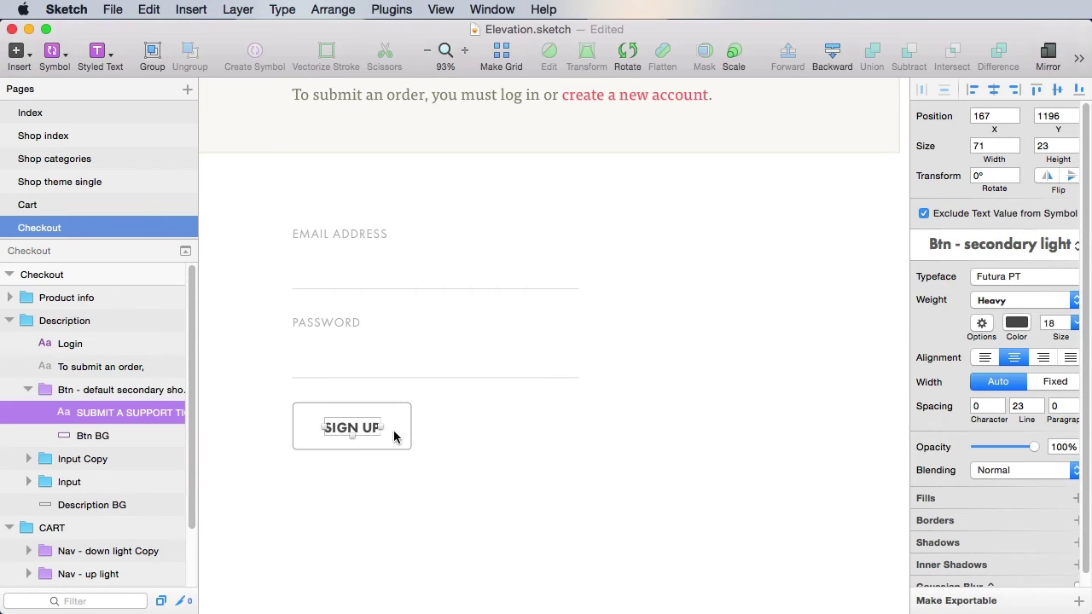
pyautogui.doubleClick(367, 428)
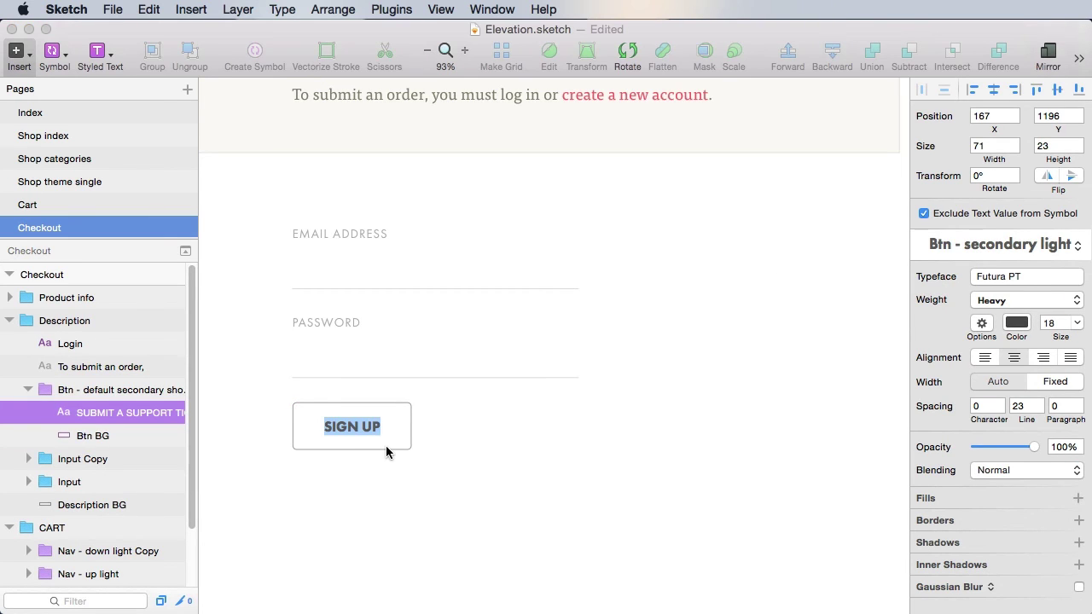
pyautogui.write('LOGIN')
pyautogui.click(523, 532)
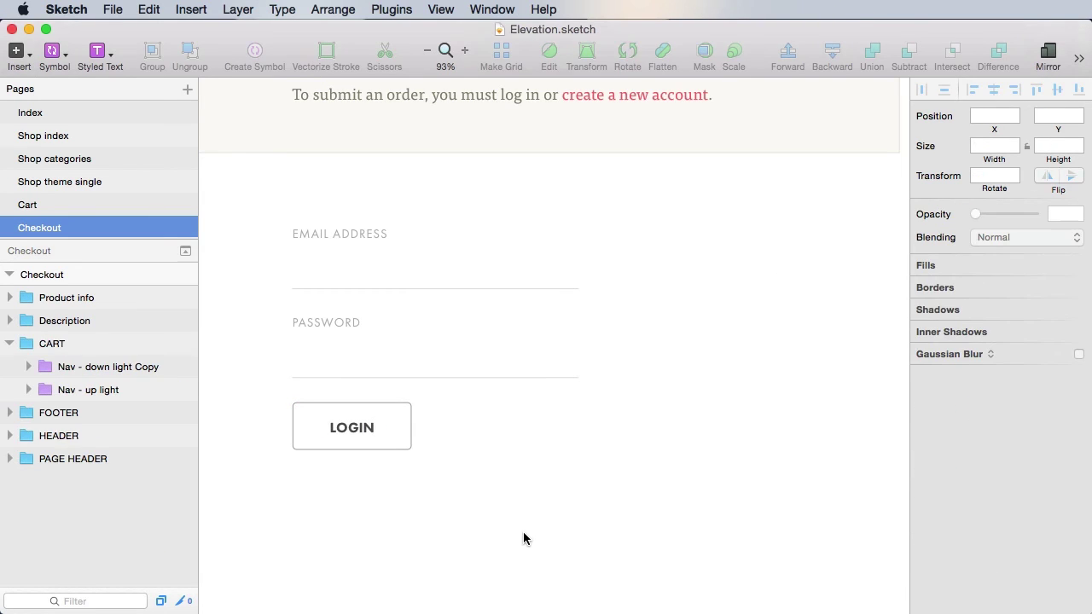
# - Move the lower navigation arrow and the footer up to close the empty space below the cart total card
pyautogui.press('super+1')
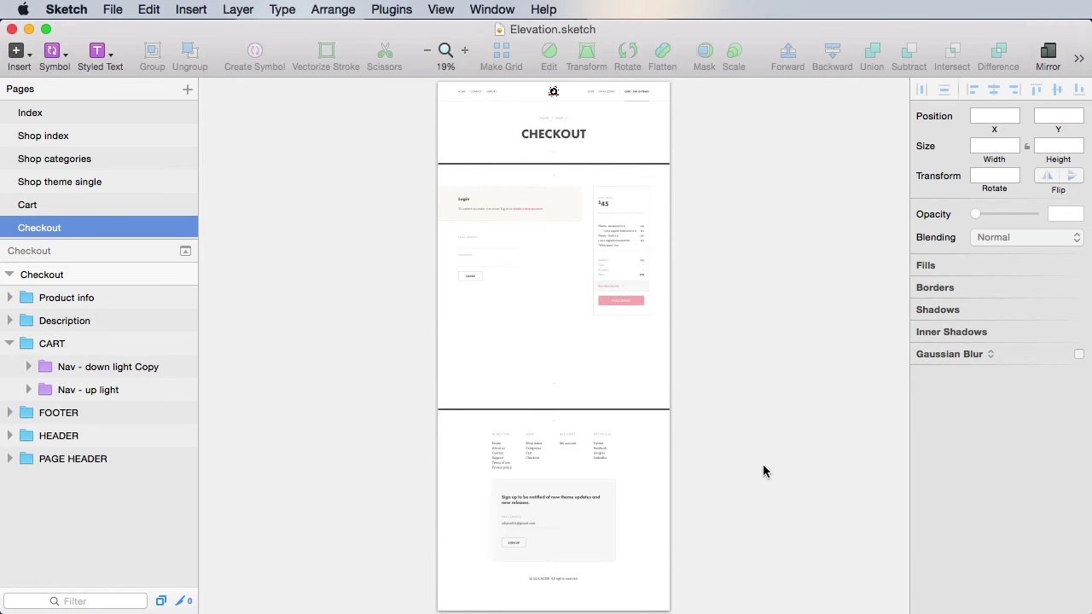
pyautogui.click(789, 543)
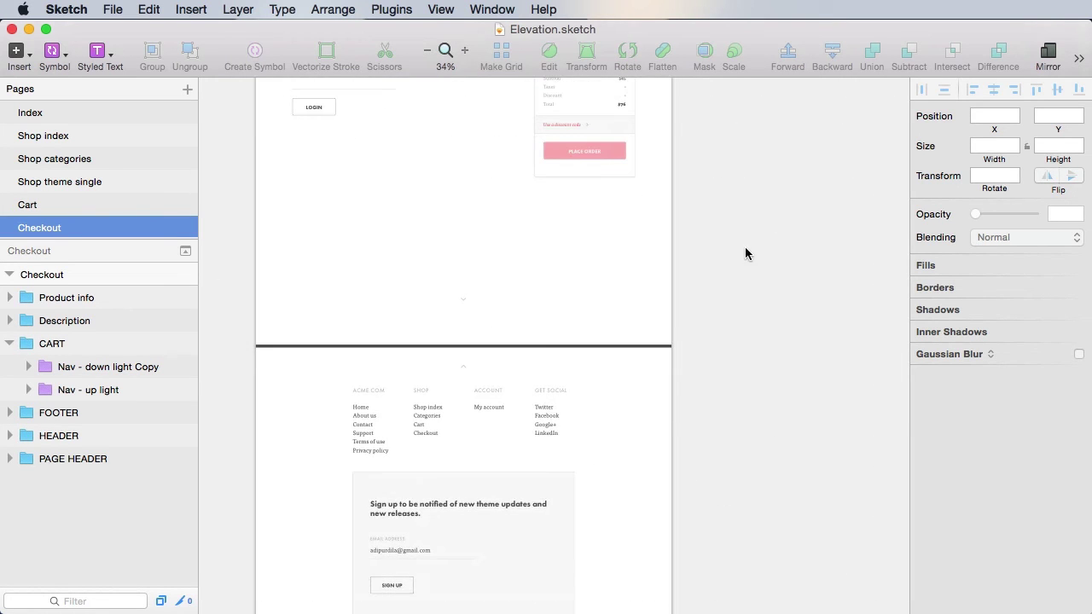
pyautogui.moveTo(745, 254); pyautogui.dragTo(826, 469)
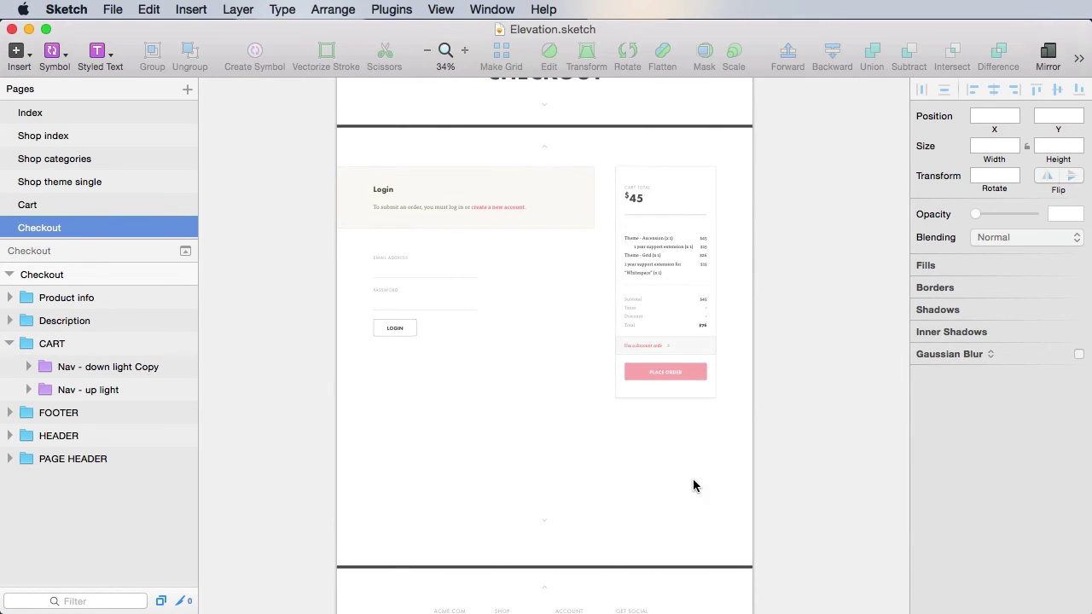
pyautogui.click(545, 522)
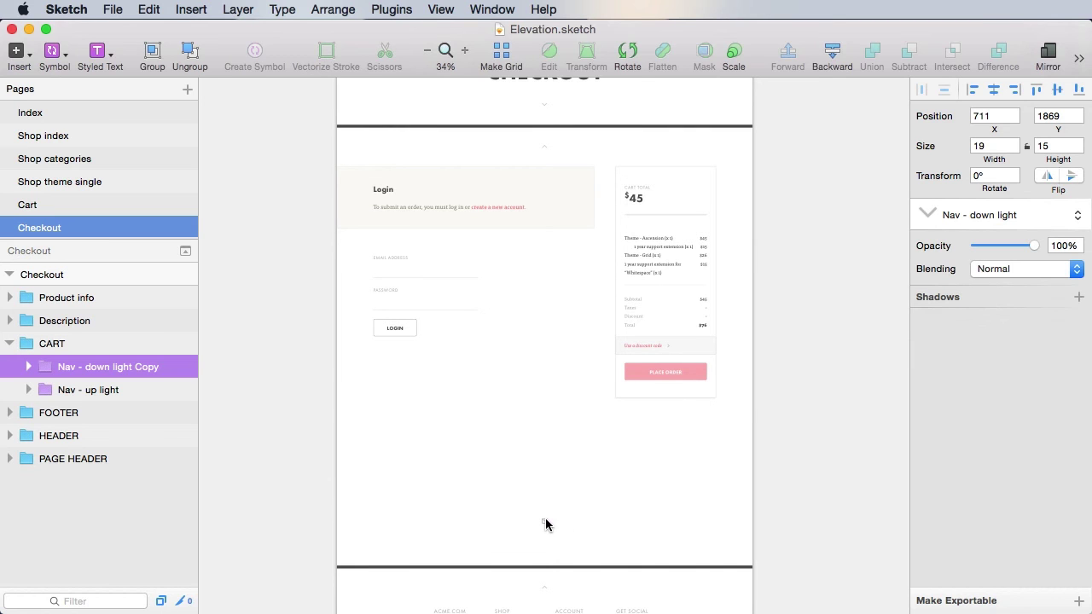
pyautogui.moveTo(546, 525); pyautogui.dragTo(566, 419)
pyautogui.moveTo(670, 589); pyautogui.dragTo(677, 457)
pyautogui.click(804, 408)
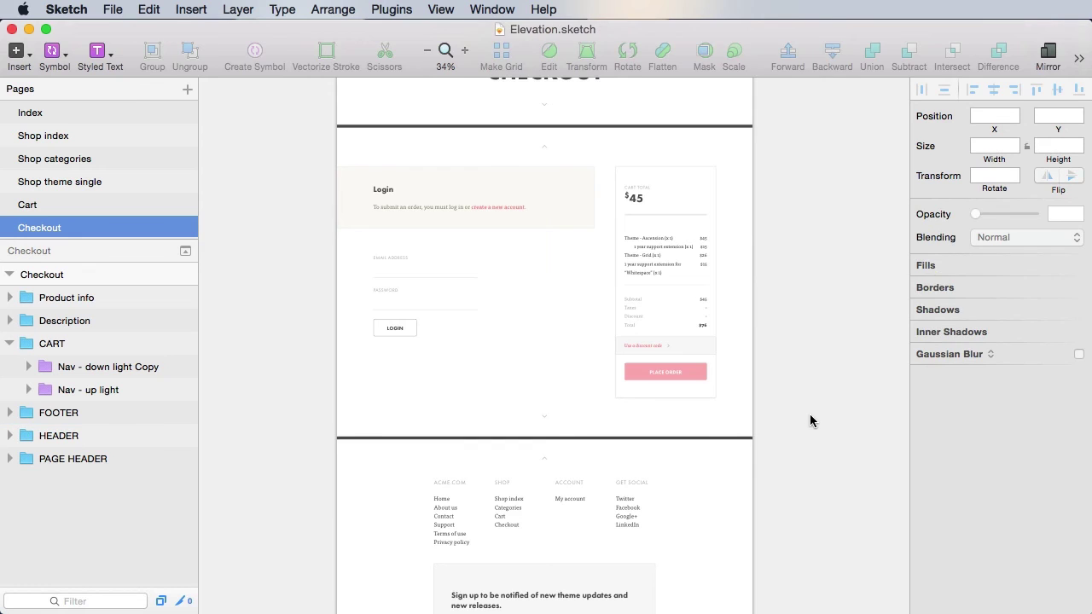
# - Review the Checkout page layout from the header down to the footer
pyautogui.scroll(2, 811, 421)
pyautogui.scroll(-1, 809, 408)
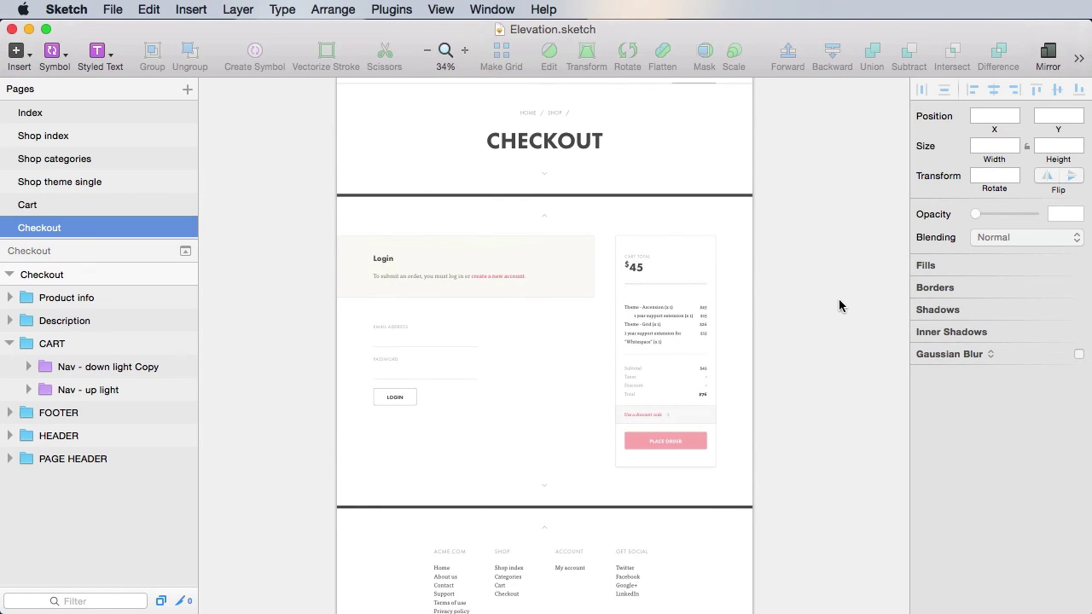
pyautogui.scroll(2, 787, 370)
pyautogui.hscroll(2, 788, 370)
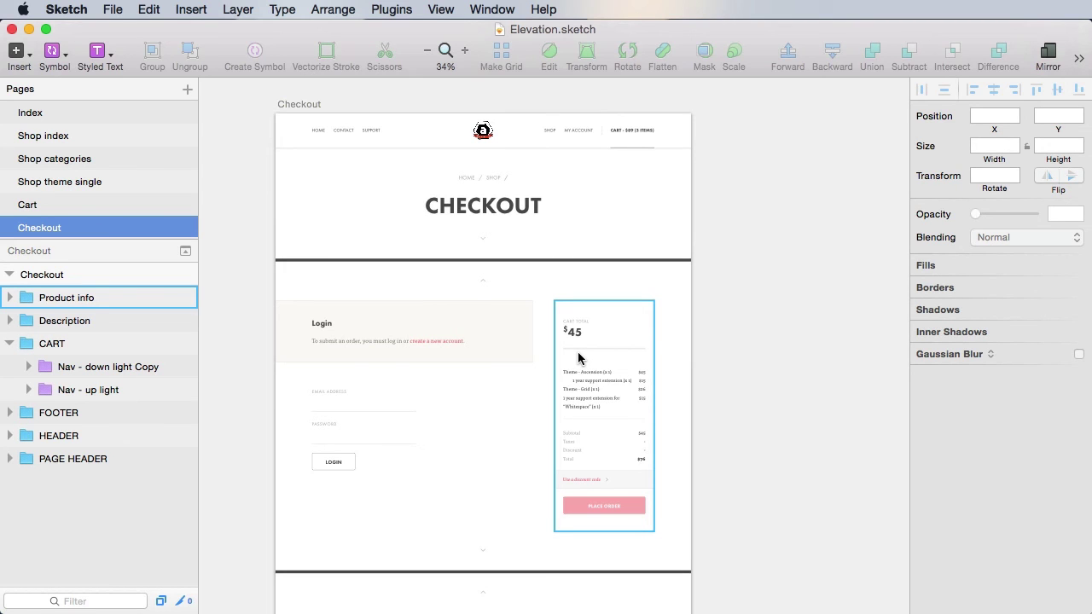
pyautogui.scroll(-3, 578, 358)
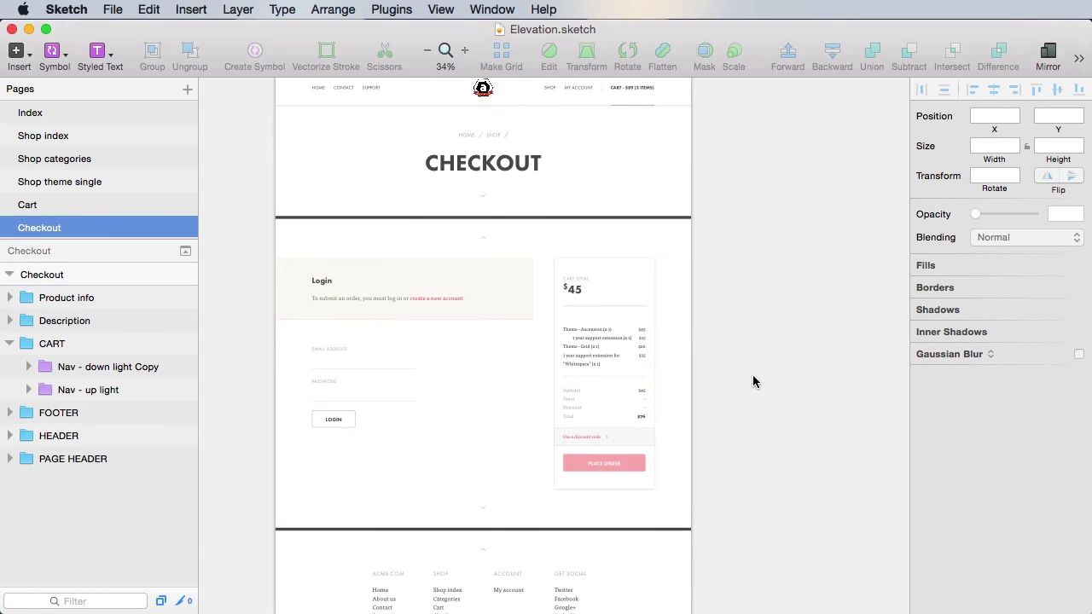
pyautogui.scroll(-10, 756, 413)
pyautogui.hscroll(1, 756, 413)
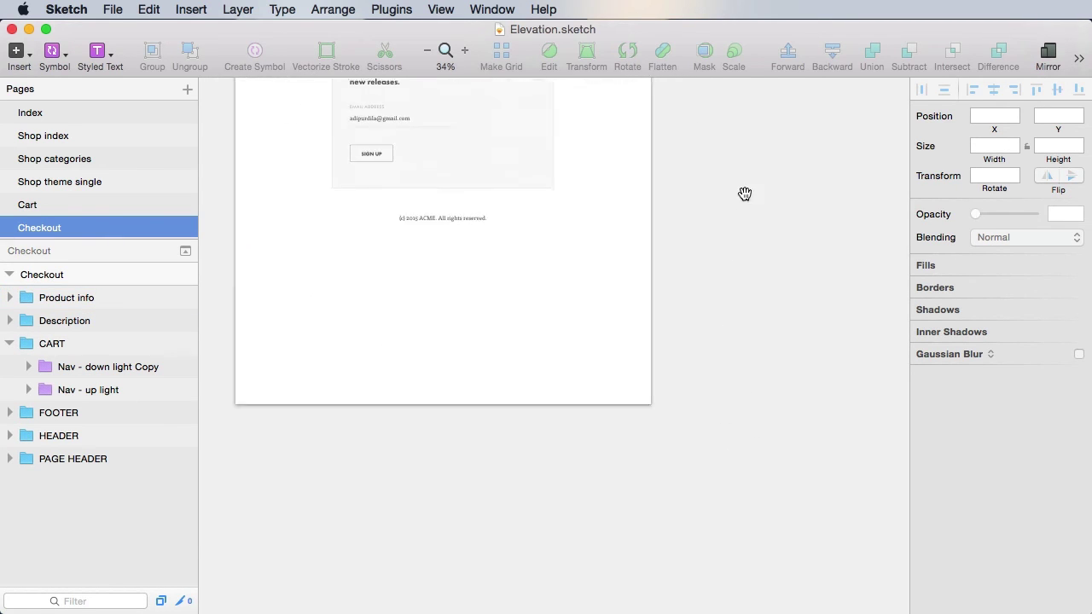
pyautogui.scroll(6, 743, 193)
# - Inspect the cart total card's item list, totals, discount code link and Place Order button up close
pyautogui.scroll(5, 733, 565)
pyautogui.hscroll(2, 733, 565)
pyautogui.press('z')
pyautogui.moveTo(424, 323); pyautogui.dragTo(564, 400)
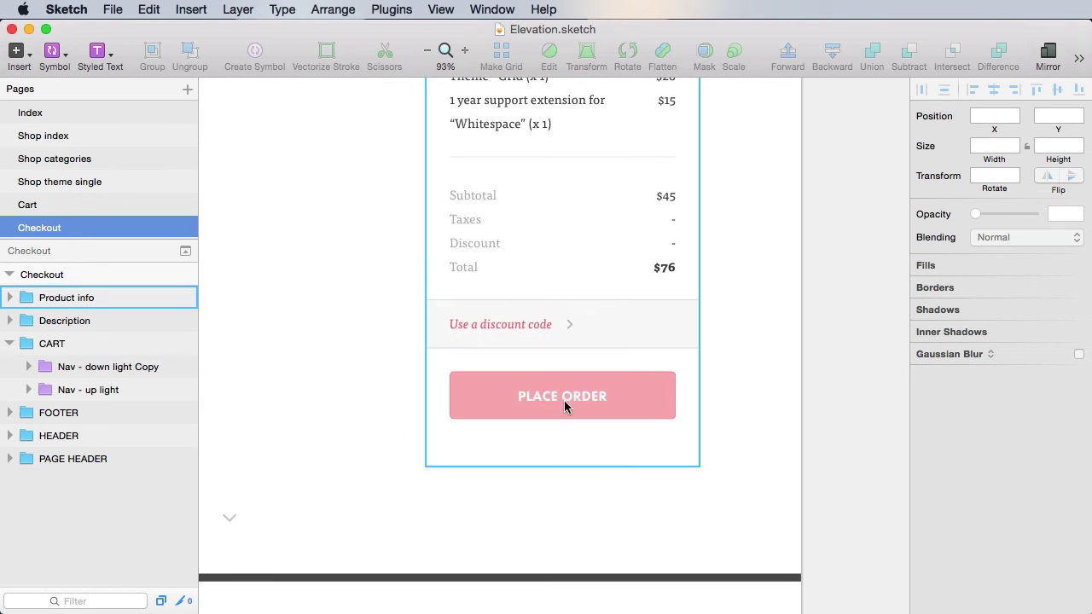
pyautogui.scroll(3, 515, 354)
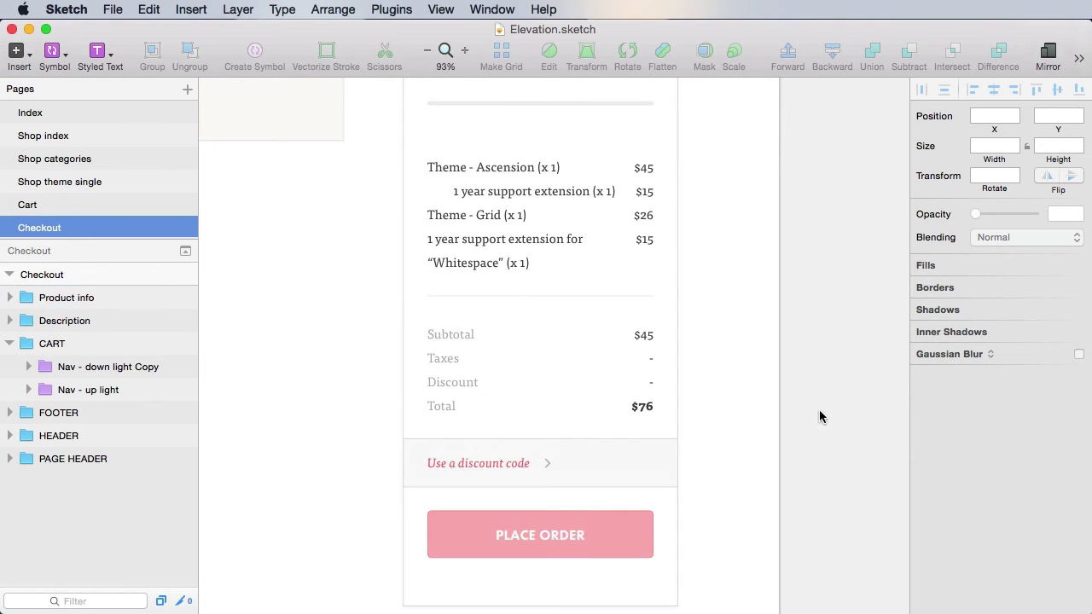
pyautogui.scroll(8, 819, 416)
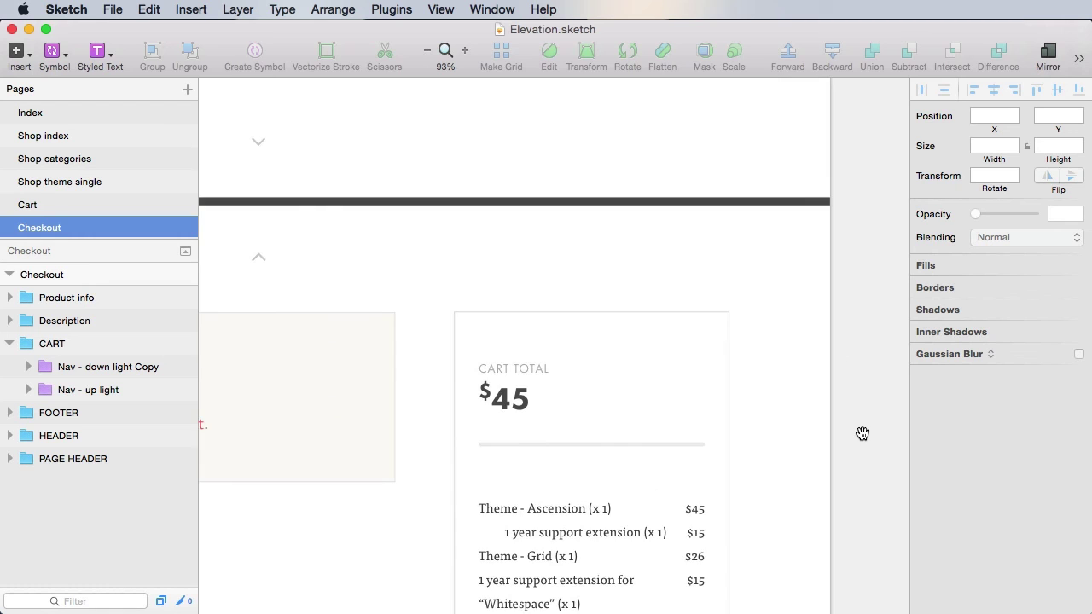
pyautogui.scroll(-5, 861, 439)
pyautogui.scroll(3, 751, 303)
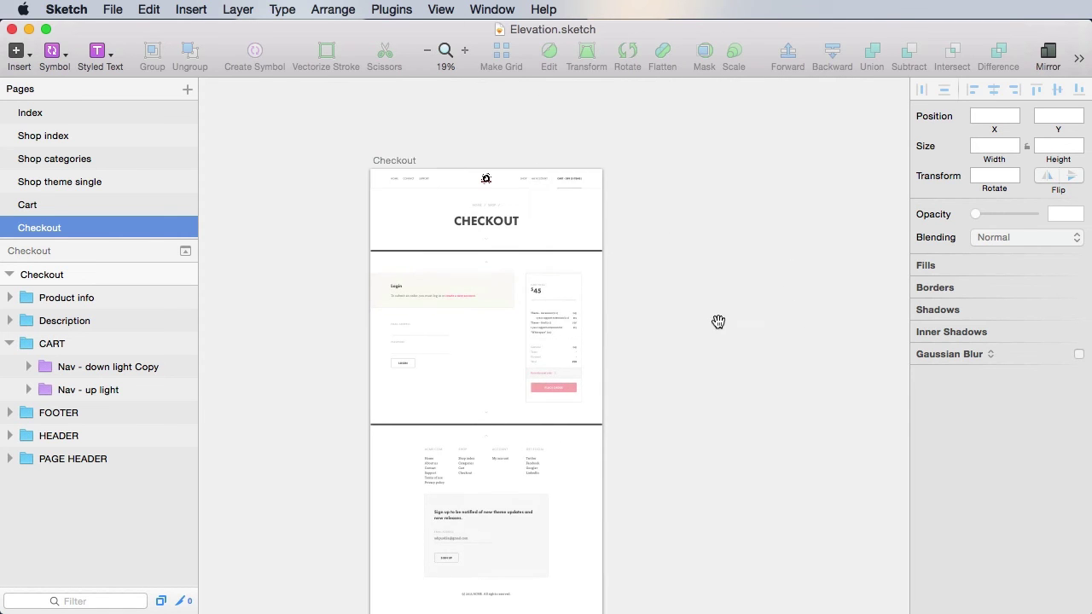
# - Duplicate the Checkout artboard beside the original
pyautogui.click(395, 160)
pyautogui.press('super+d')
pyautogui.click(731, 214)
pyautogui.moveTo(749, 192); pyautogui.dragTo(836, 318)
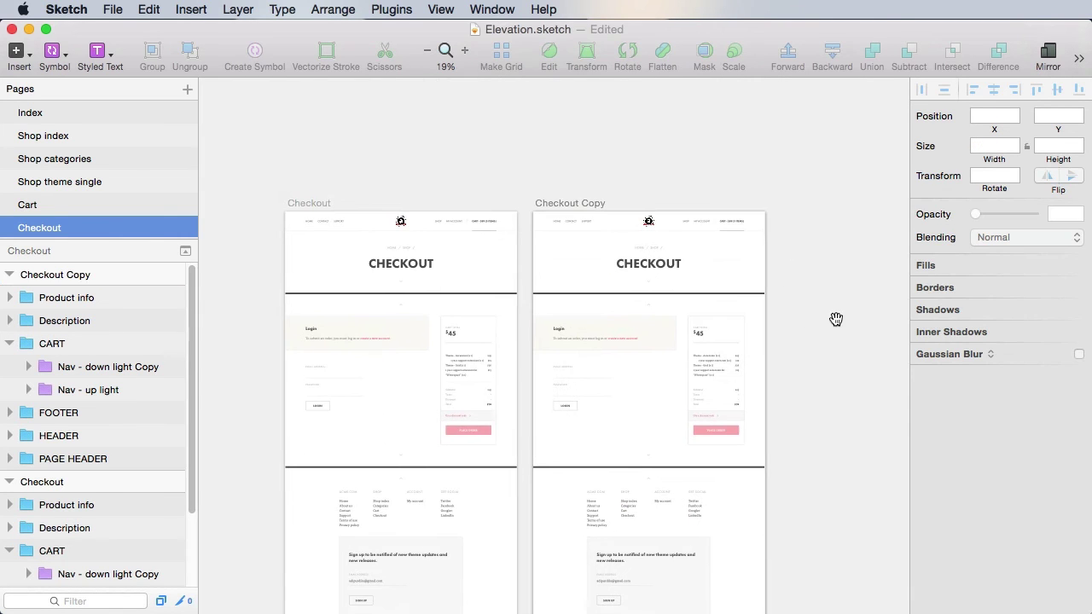
# - Rename the duplicated artboard as "Checkout - enter discount"
pyautogui.click(577, 206)
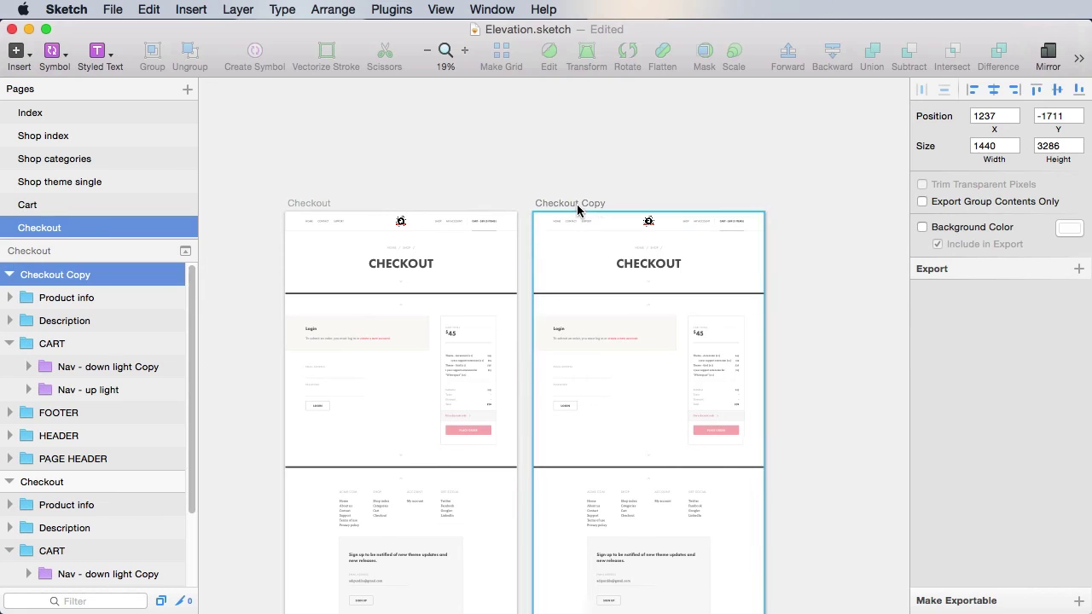
pyautogui.doubleClick(73, 276)
pyautogui.doubleClick(78, 274)
pyautogui.write('- enter')
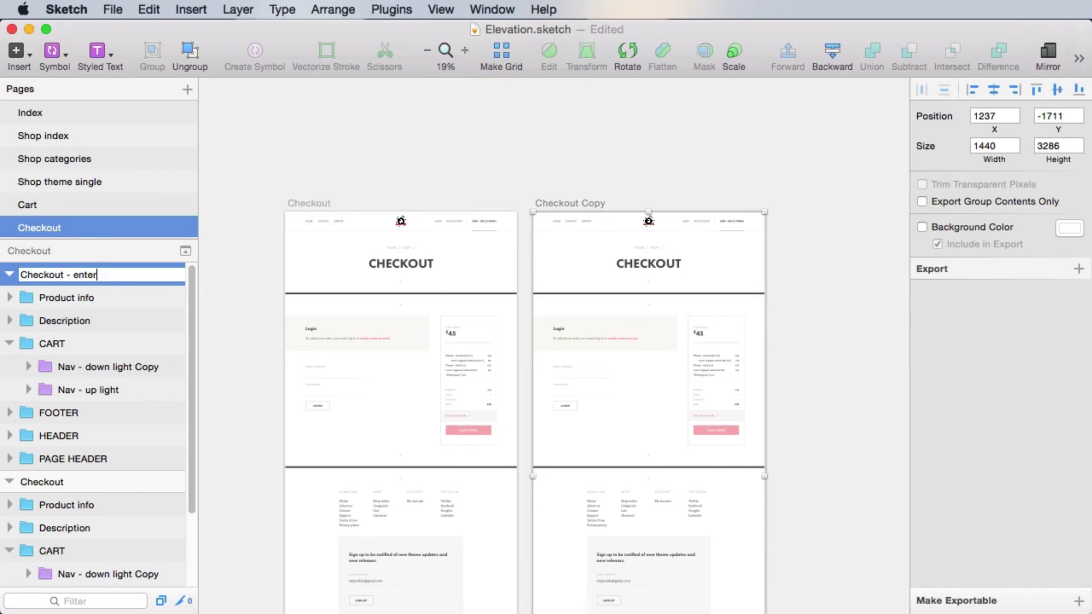
pyautogui.write(' discount')
pyautogui.press('Return')
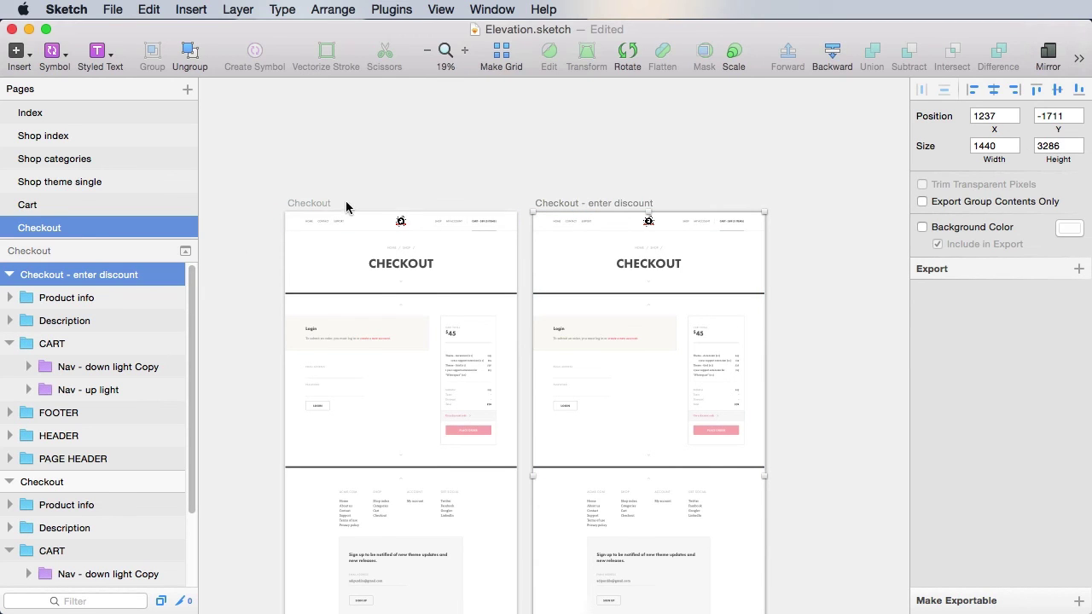
# - Rename the original artboard as "Checkout - not logged in"
pyautogui.click(321, 205)
pyautogui.doubleClick(55, 484)
pyautogui.press('Right')
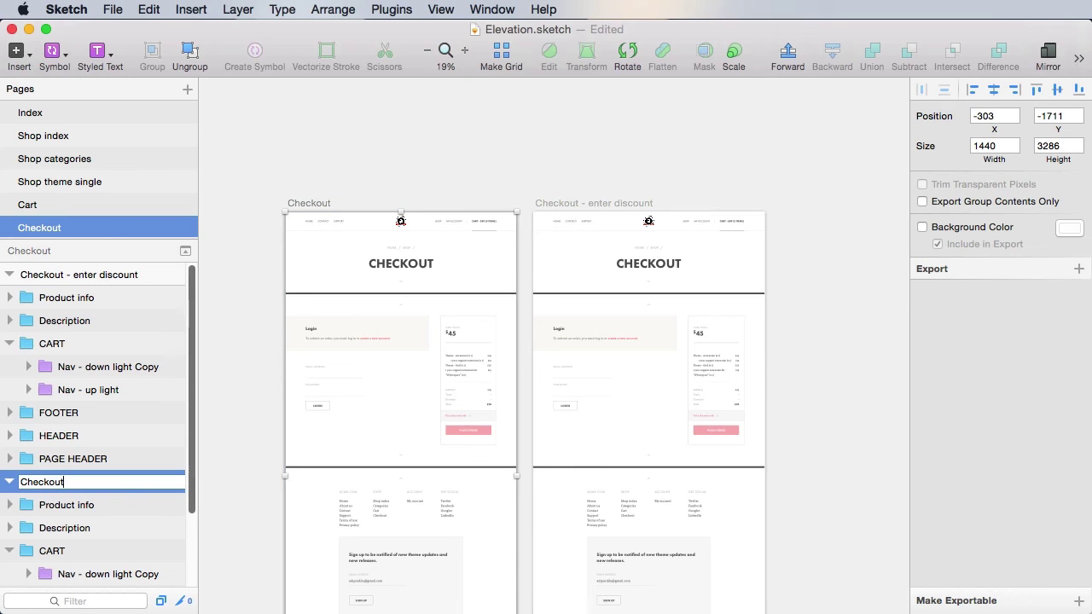
pyautogui.write('- not logged in')
pyautogui.press('Return')
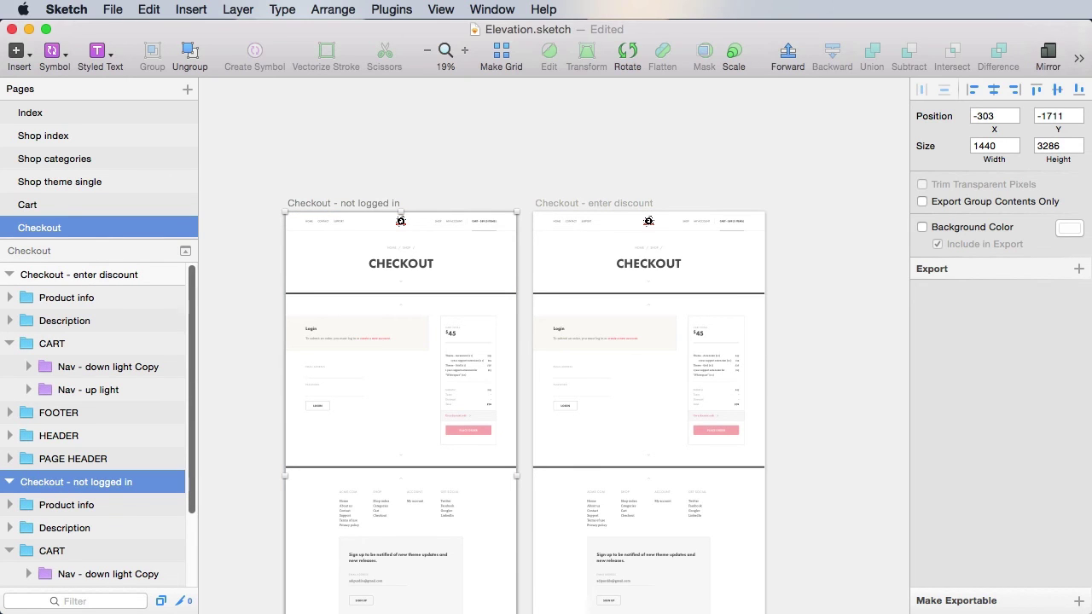
pyautogui.click(844, 438)
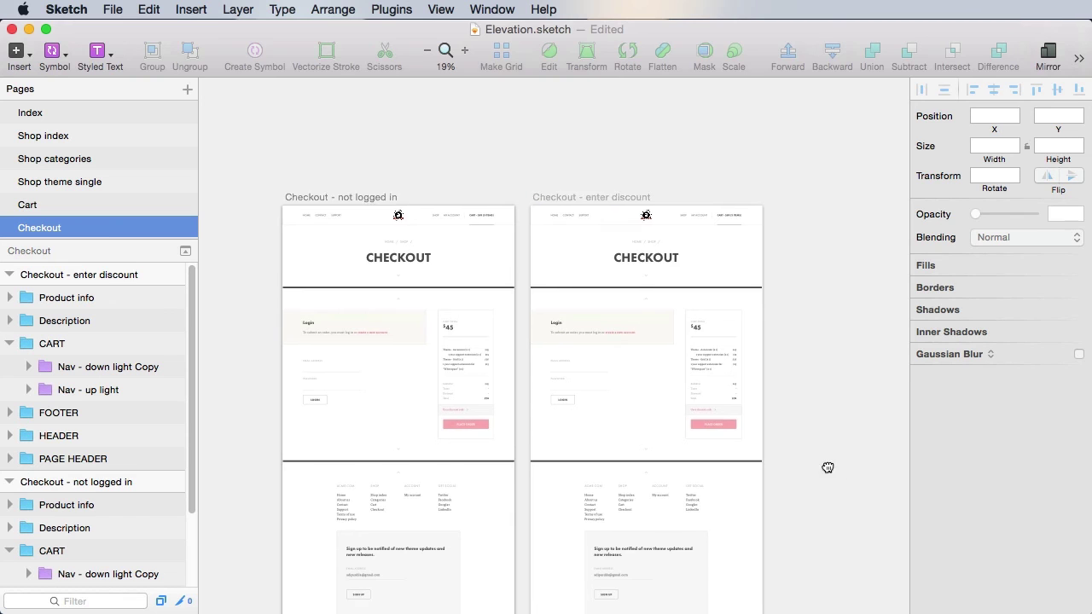
# - Delete the arrow beside "Use a discount code" in the "Checkout - enter discount" artboard
pyautogui.scroll(-5, 829, 465)
pyautogui.hscroll(2, 828, 466)
pyautogui.moveTo(605, 247); pyautogui.dragTo(705, 310)
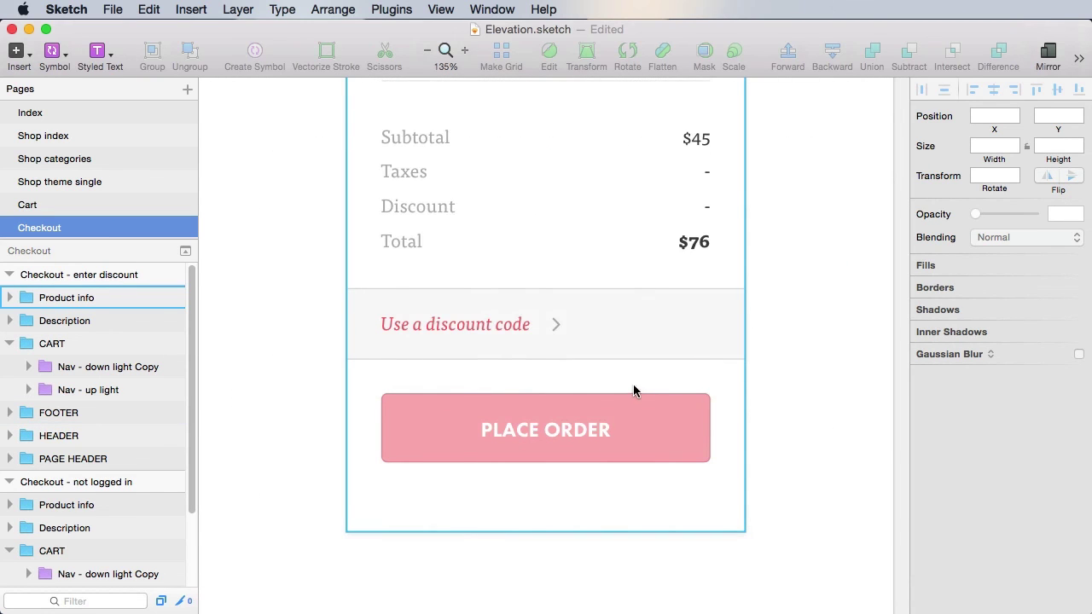
pyautogui.click(556, 325)
pyautogui.press('Delete')
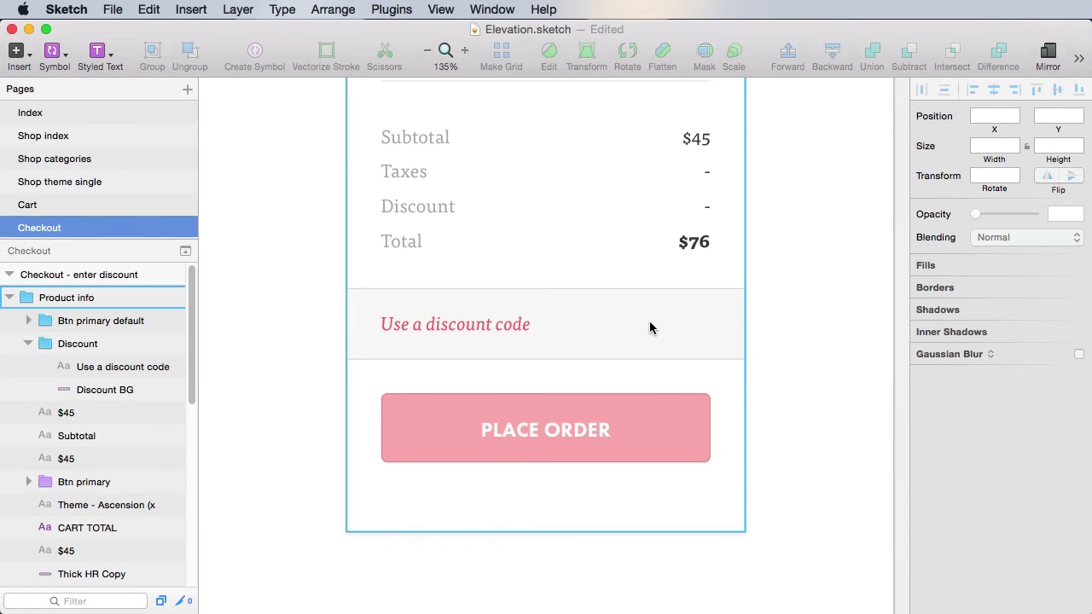
# - Add an X icon beside the "Use a discount code" link and check its fill colour
pyautogui.hotkey('ctrl', 'z')
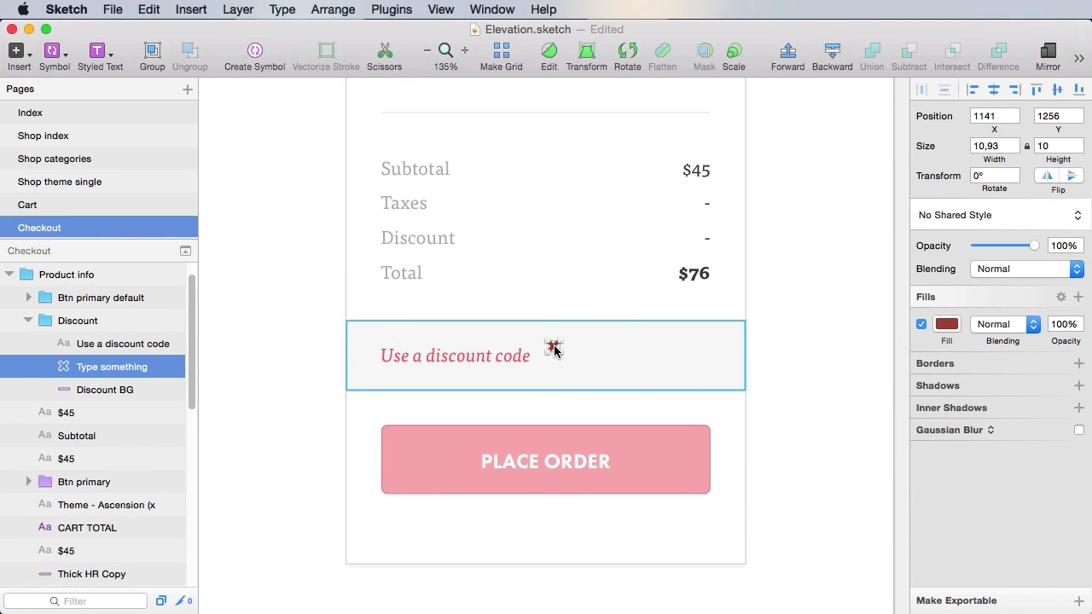
pyautogui.click(947, 324)
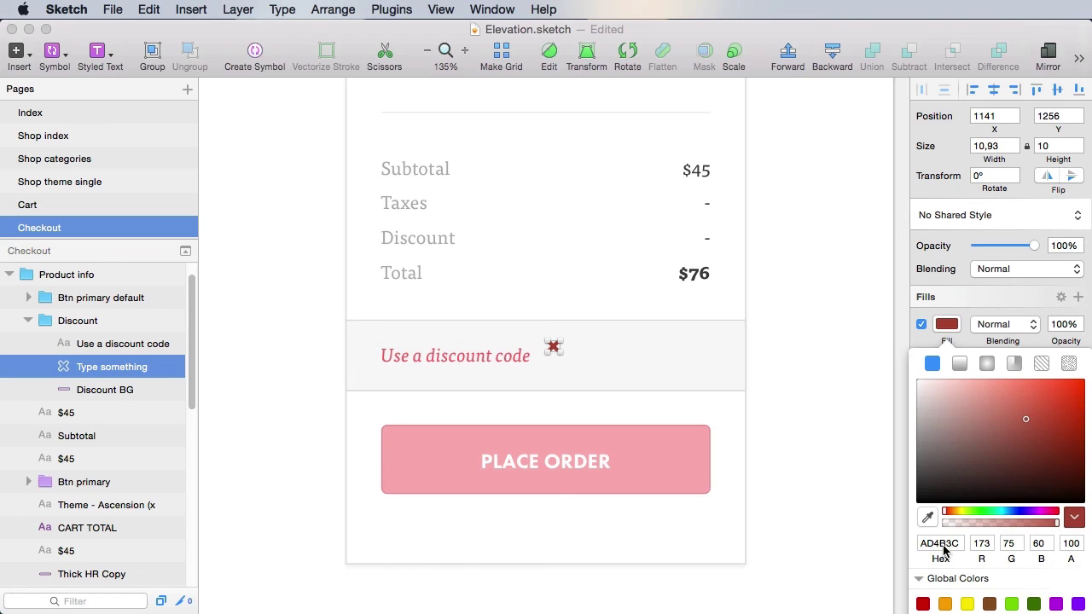
pyautogui.click(801, 390)
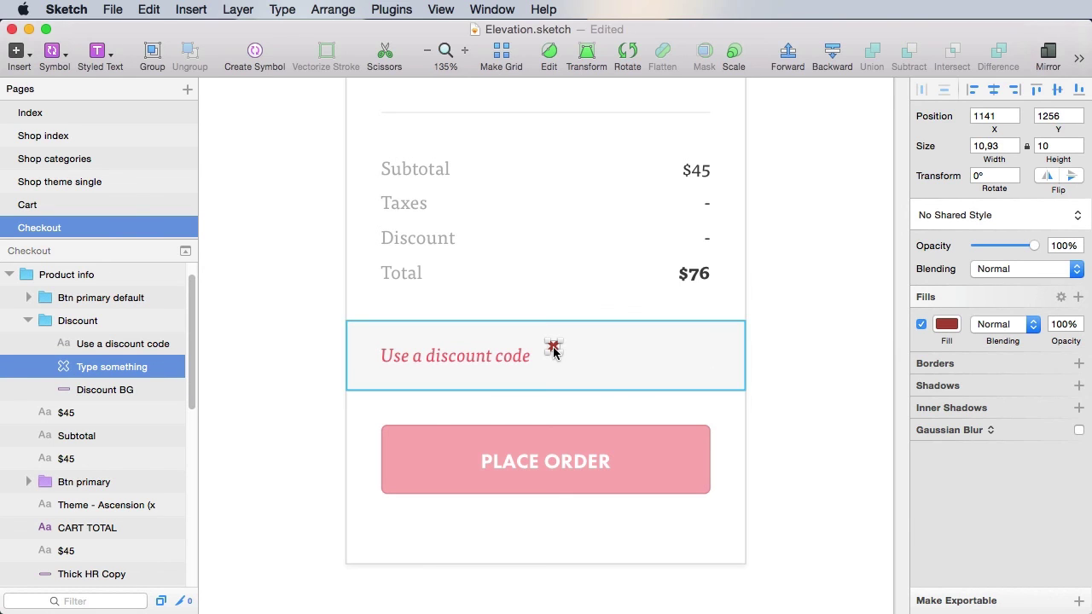
# - Move the X icon to the right end of the discount bar, vertically centred and about 30 px from its edge
pyautogui.moveTo(554, 348); pyautogui.dragTo(703, 356)
pyautogui.press('alt')
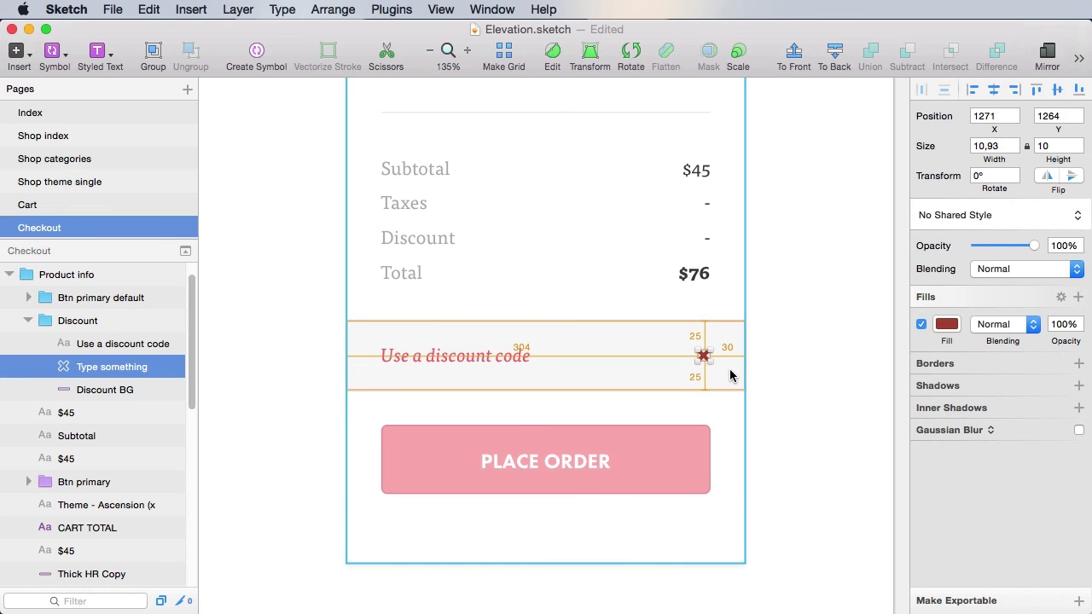
pyautogui.moveTo(702, 364); pyautogui.dragTo(702, 364)
pyautogui.click(814, 356)
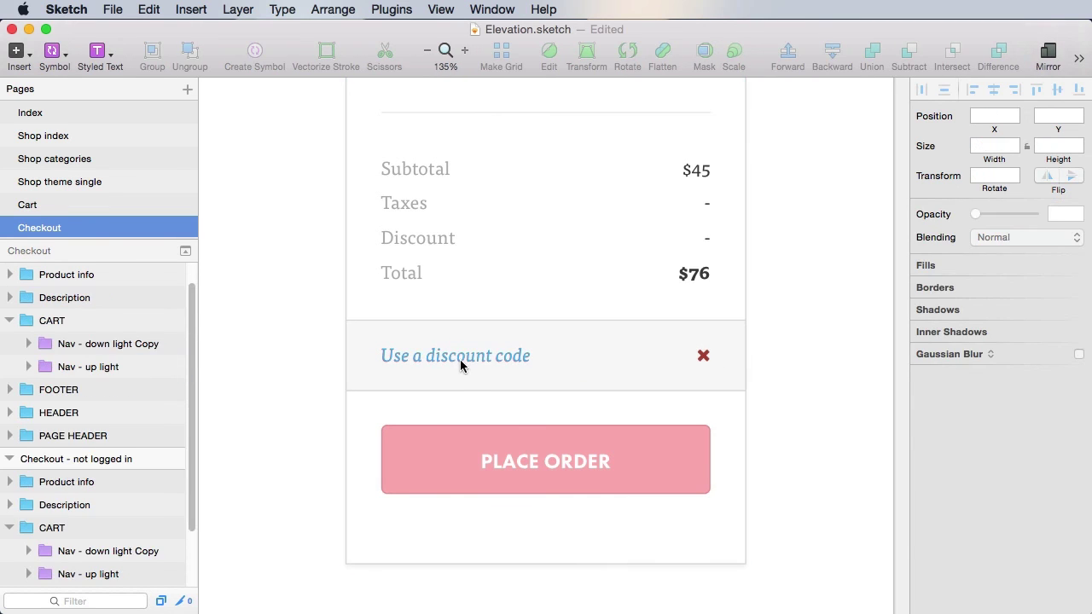
# - Replace the "Use a discount code" text in the discount bar with "Type the code and hit enter"
pyautogui.click(459, 359)
pyautogui.doubleClick(459, 356)
pyautogui.press('super+a')
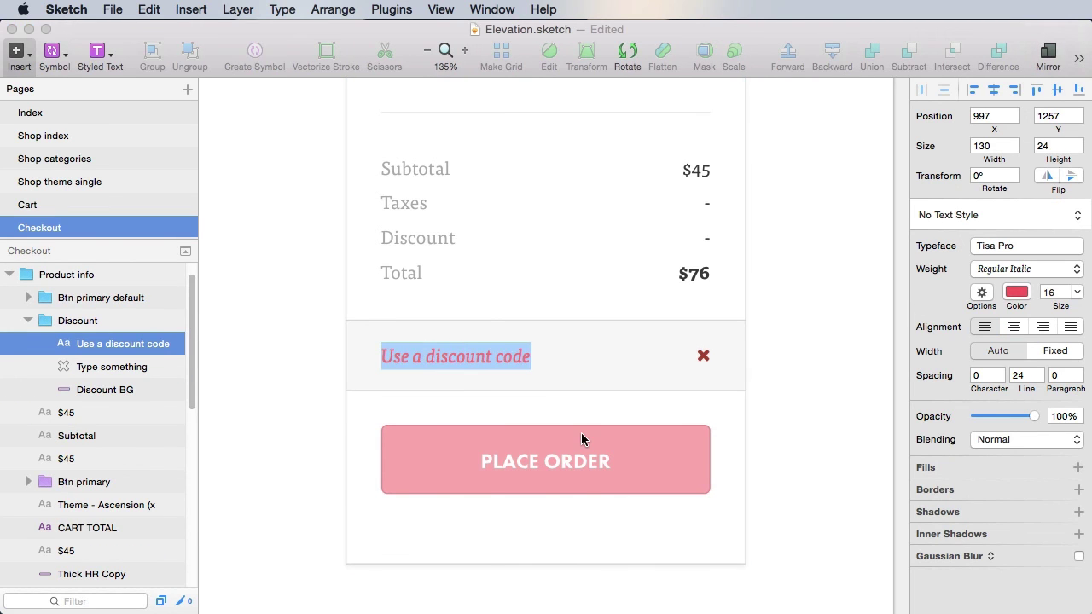
pyautogui.write('Type the code ')
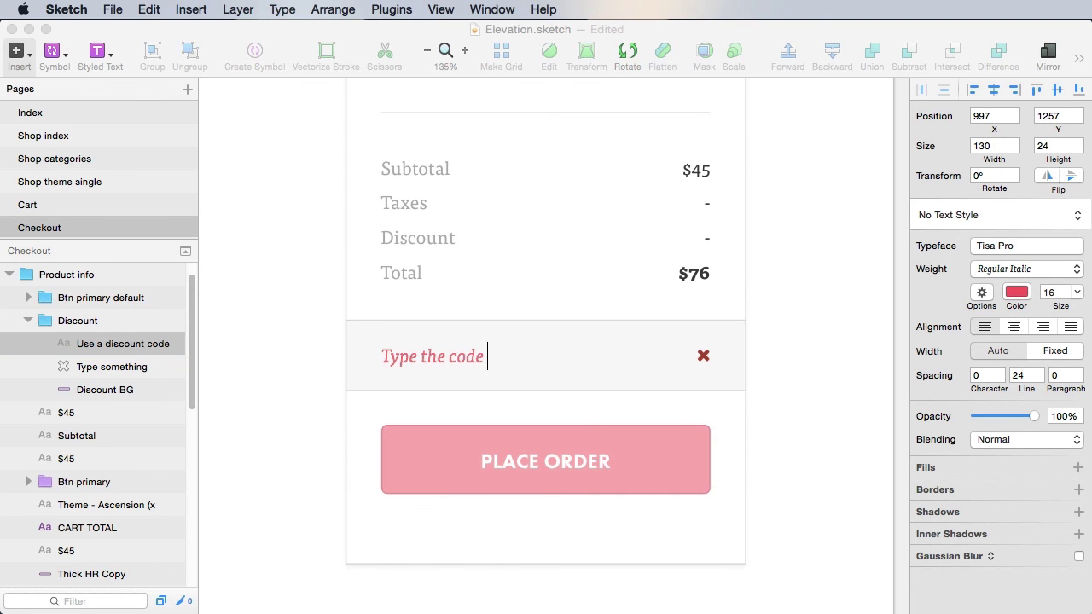
pyautogui.write('and hit enter')
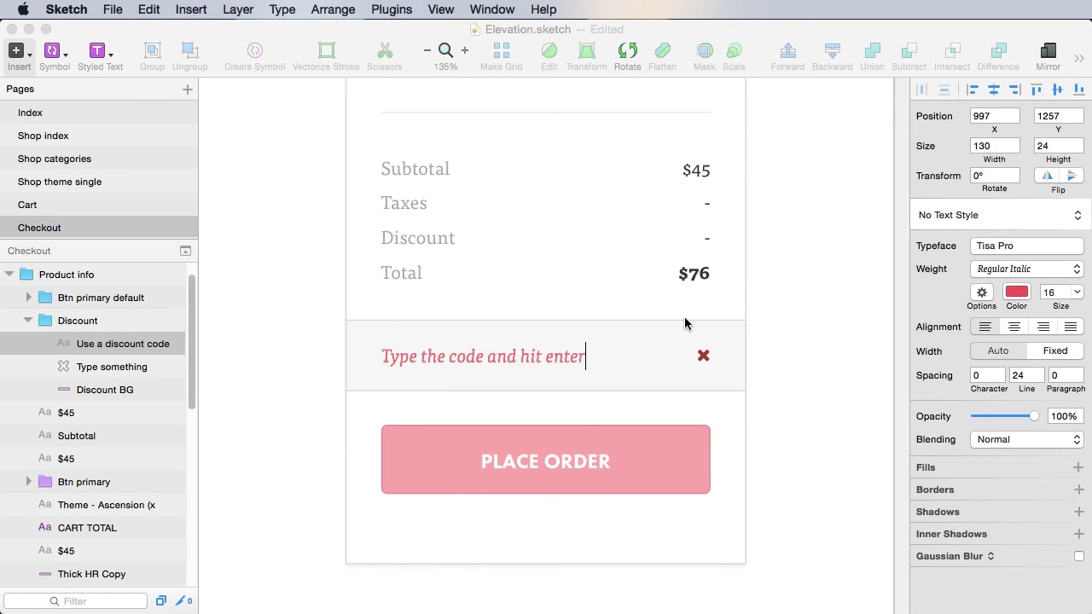
pyautogui.press('Escape')
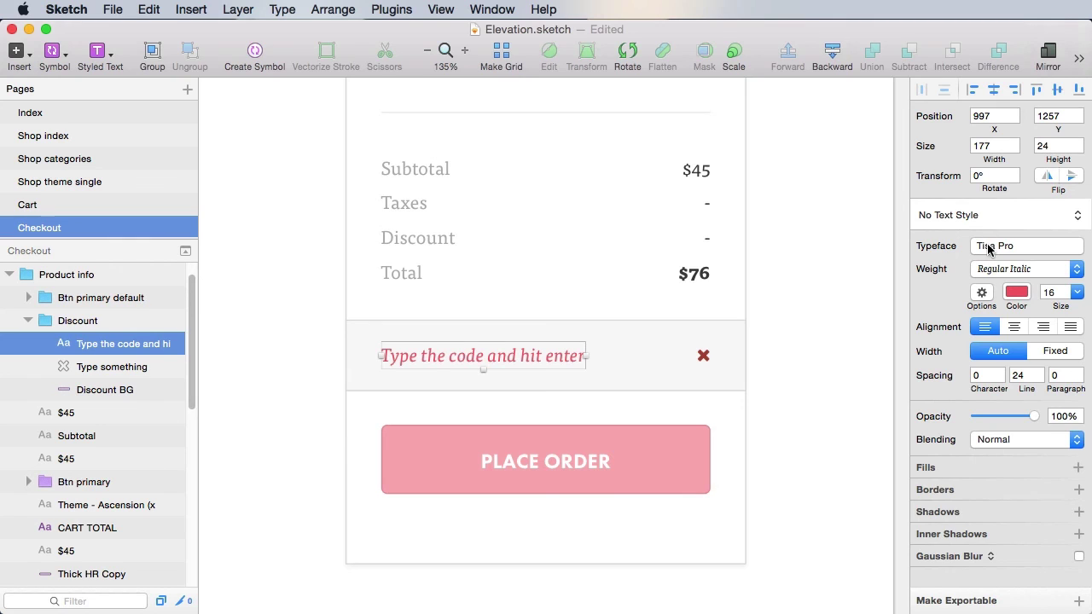
# - Recolour the "Type the code and hit enter" text grey B1B1B1 by sampling the Total label, and save the document
pyautogui.click(1019, 292)
pyautogui.hotkey('ctrl', 'c')
pyautogui.click(401, 273)
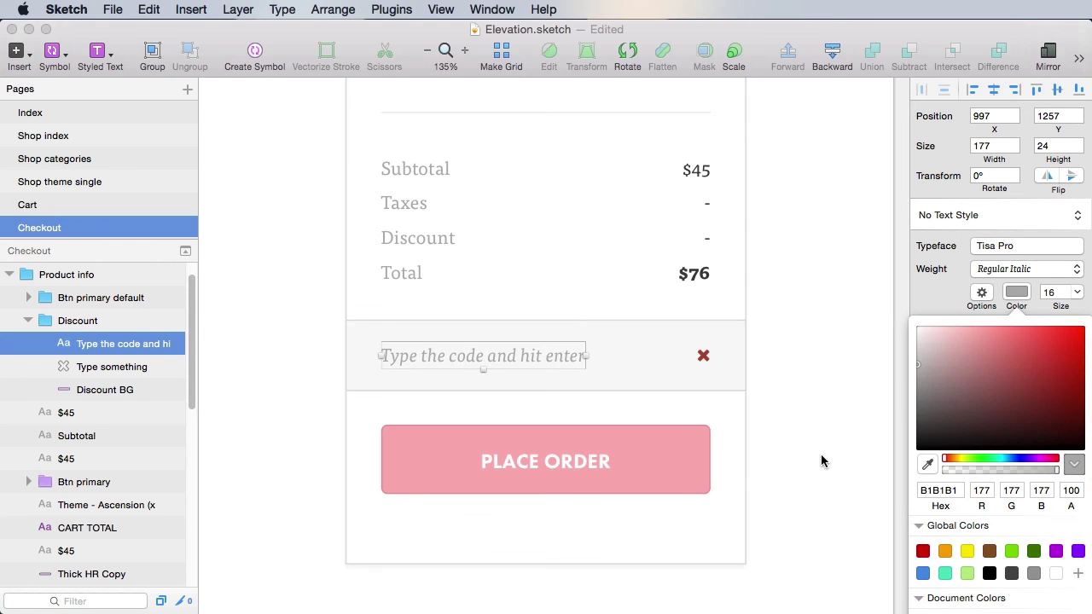
pyautogui.click(839, 384)
pyautogui.click(821, 411)
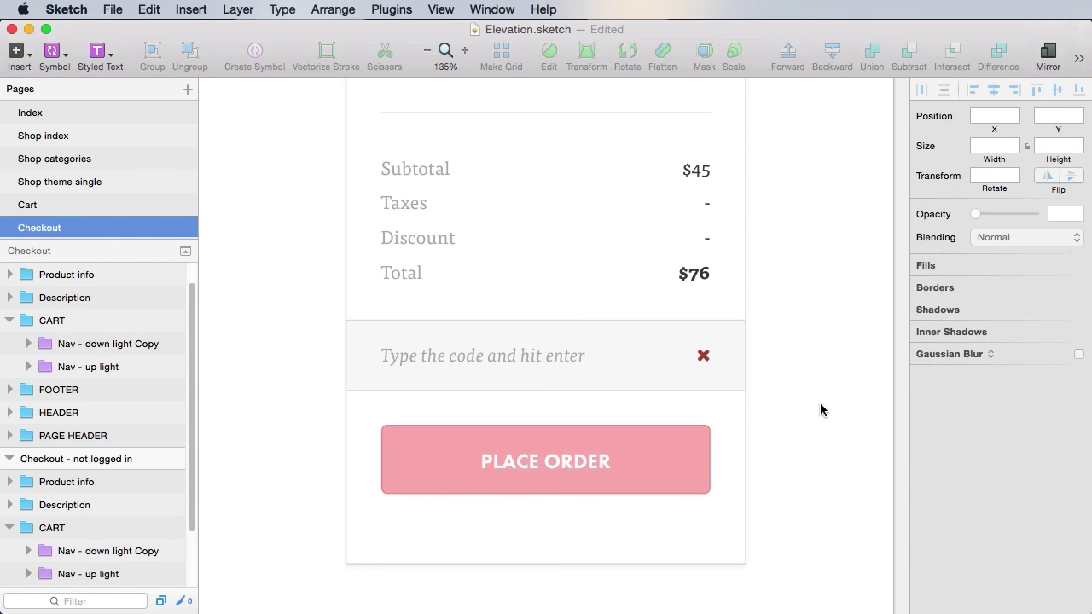
pyautogui.press('super+s')
# - Compare the discount bars of the "Checkout - not logged in" and "Checkout - enter discount" artboards
pyautogui.press('super+1')
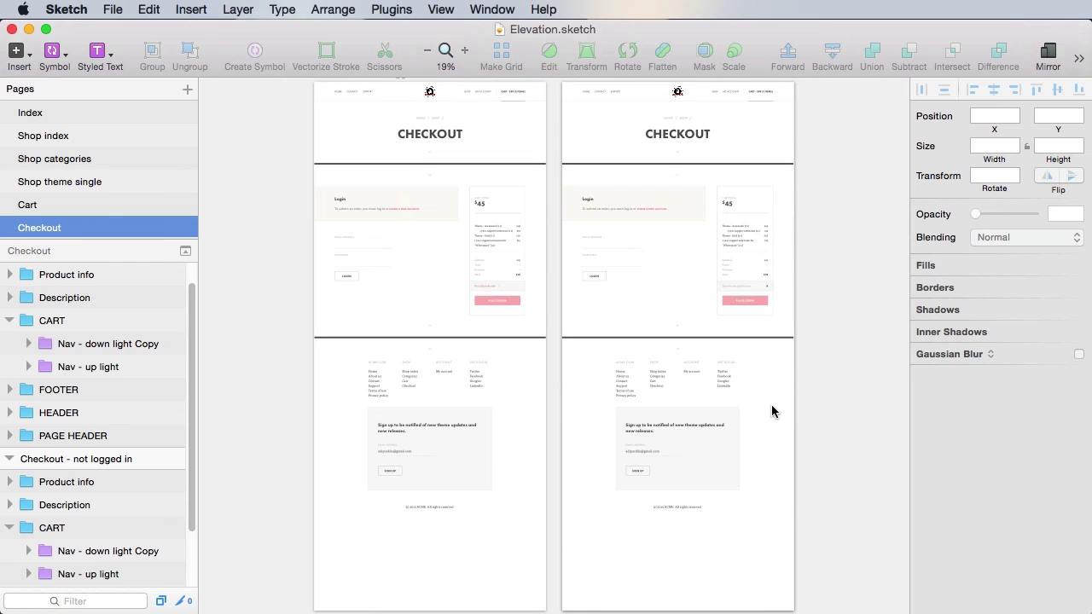
pyautogui.press('z')
pyautogui.moveTo(441, 239); pyautogui.dragTo(620, 363)
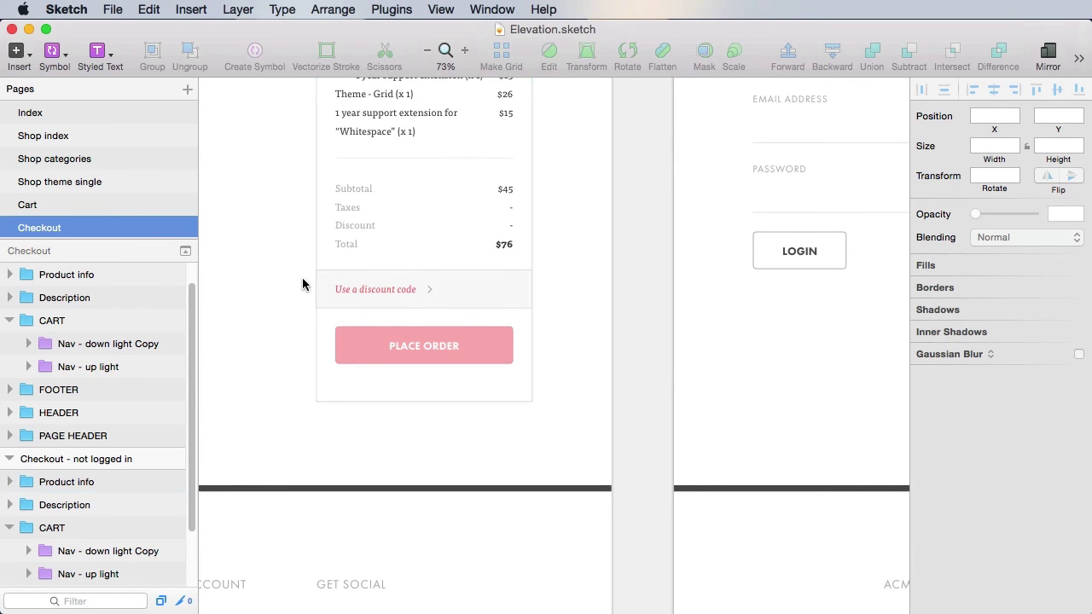
pyautogui.hscroll(15, 407, 305)
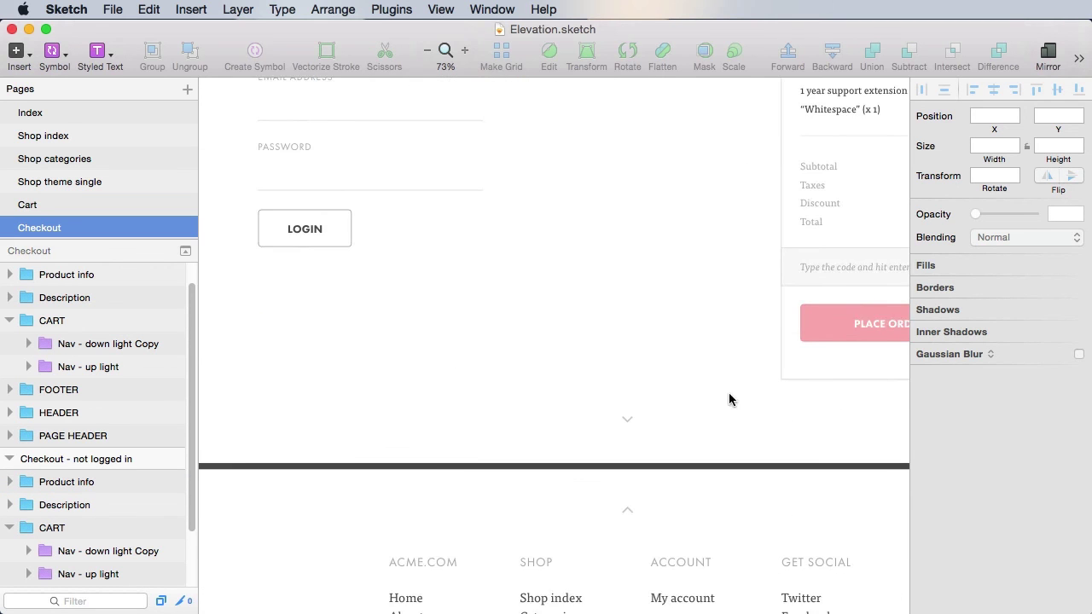
pyautogui.moveTo(491, 234); pyautogui.dragTo(711, 308)
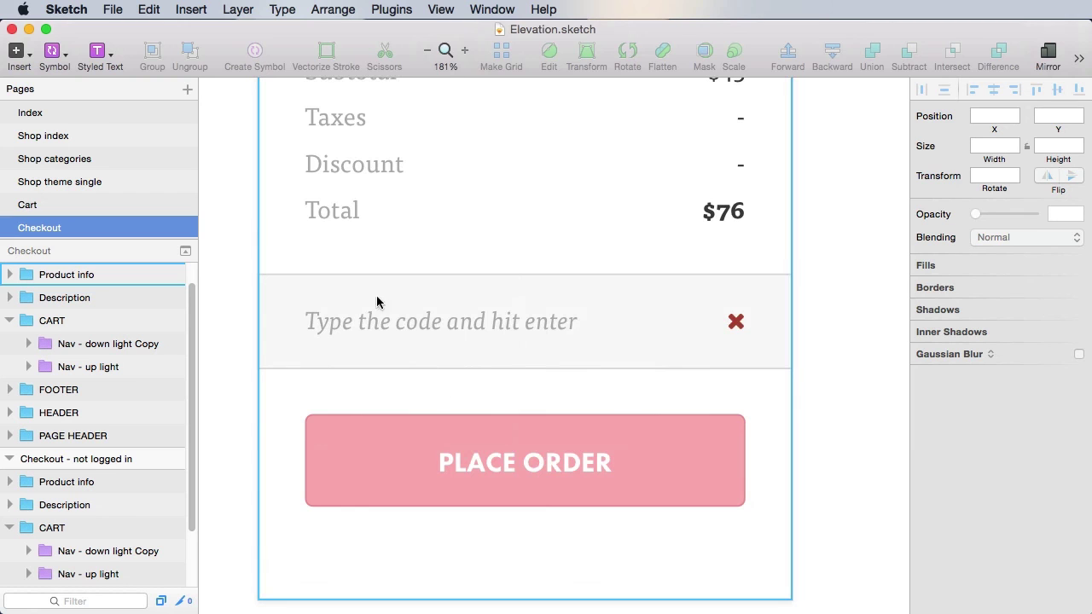
pyautogui.scroll(2, 610, 392)
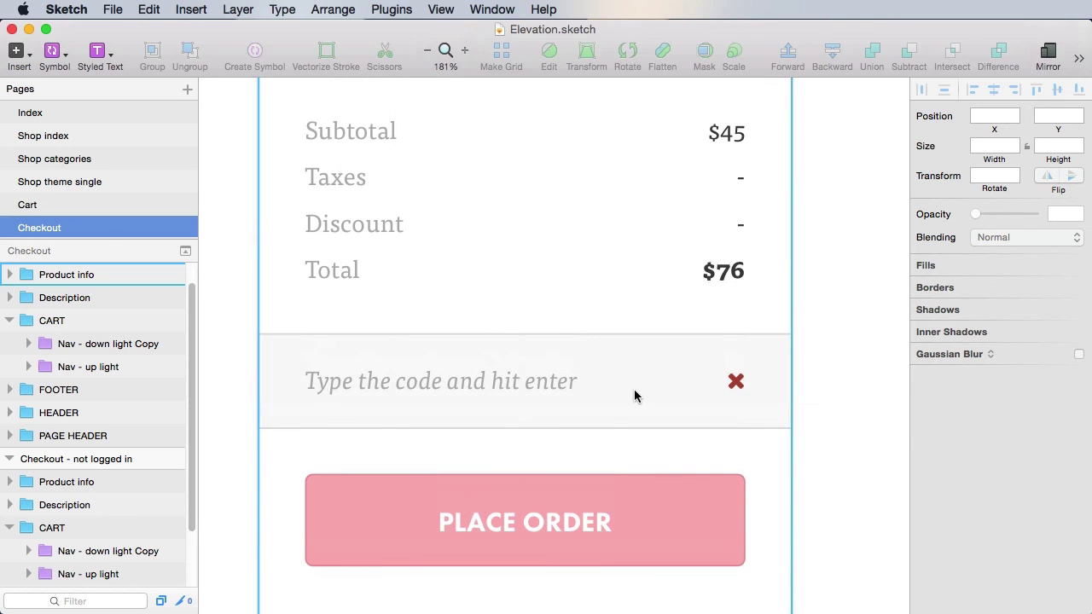
pyautogui.click(365, 223)
pyautogui.press('Escape')
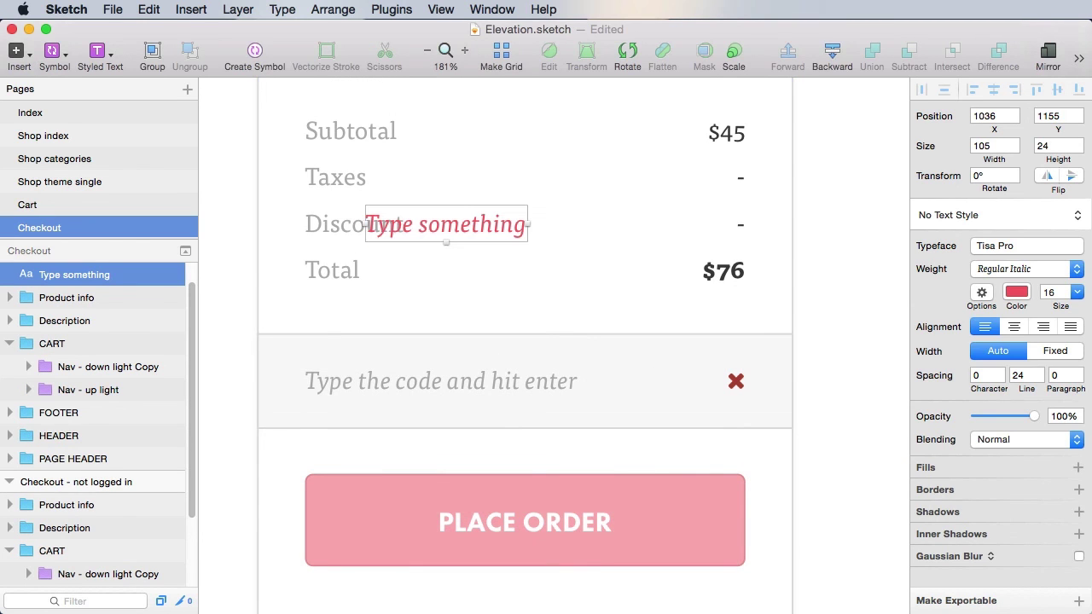
pyautogui.press('Delete')
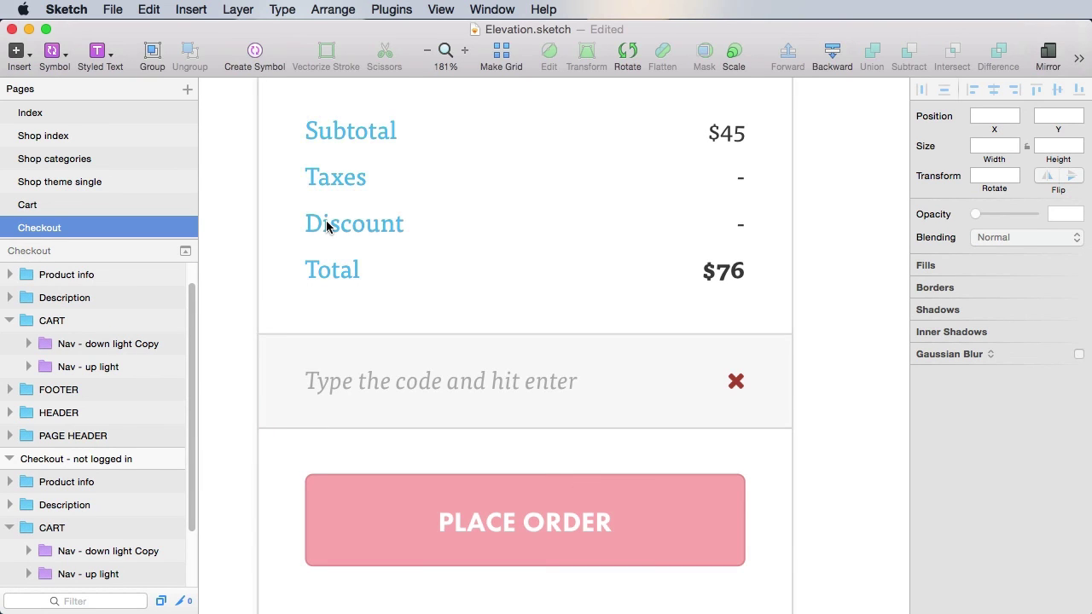
# - Save the document and review the login area and cart summary of the "Checkout - enter discount" artboard
pyautogui.press('super+s')
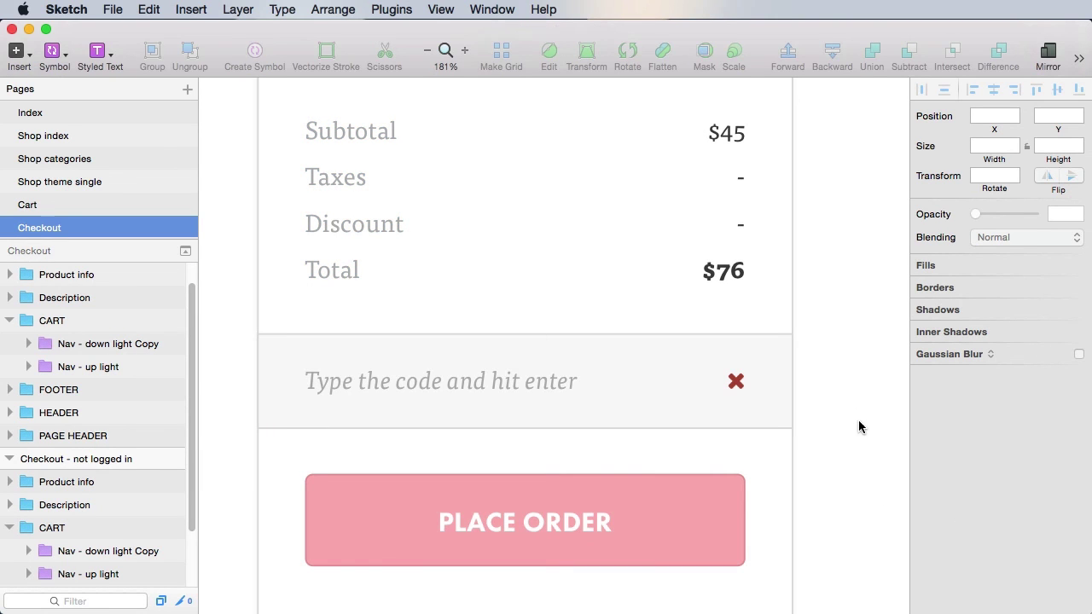
pyautogui.press('super+0')
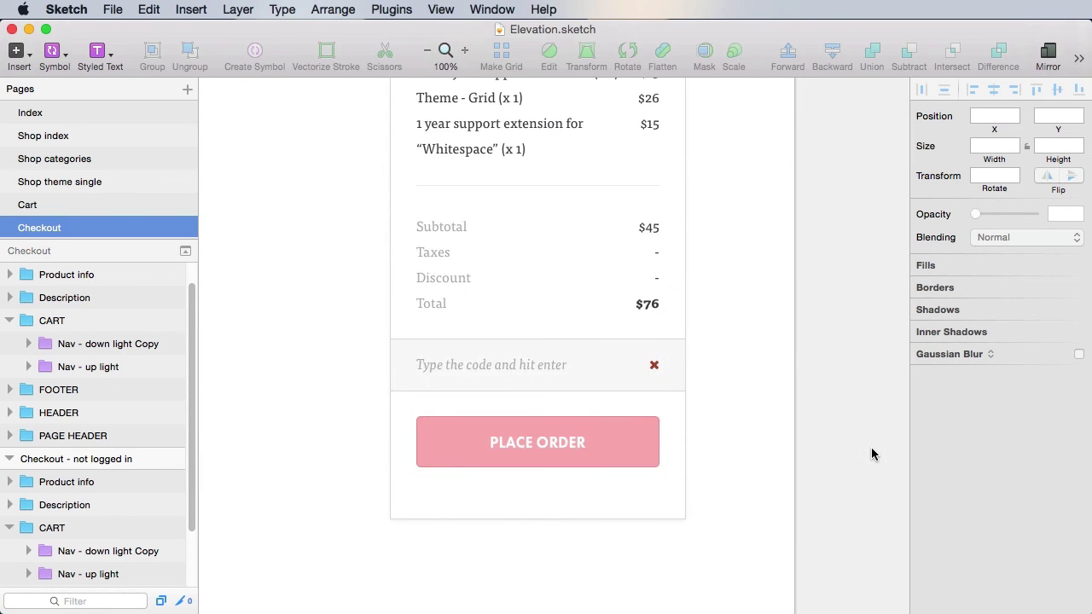
pyautogui.press('super+minus')
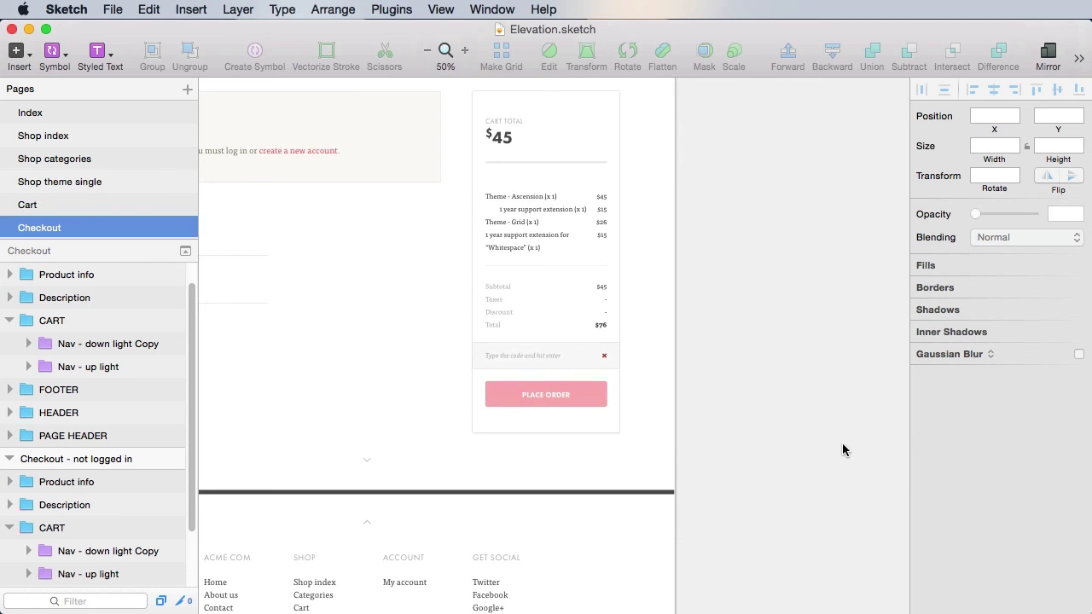
pyautogui.moveTo(760, 312); pyautogui.dragTo(916, 384)
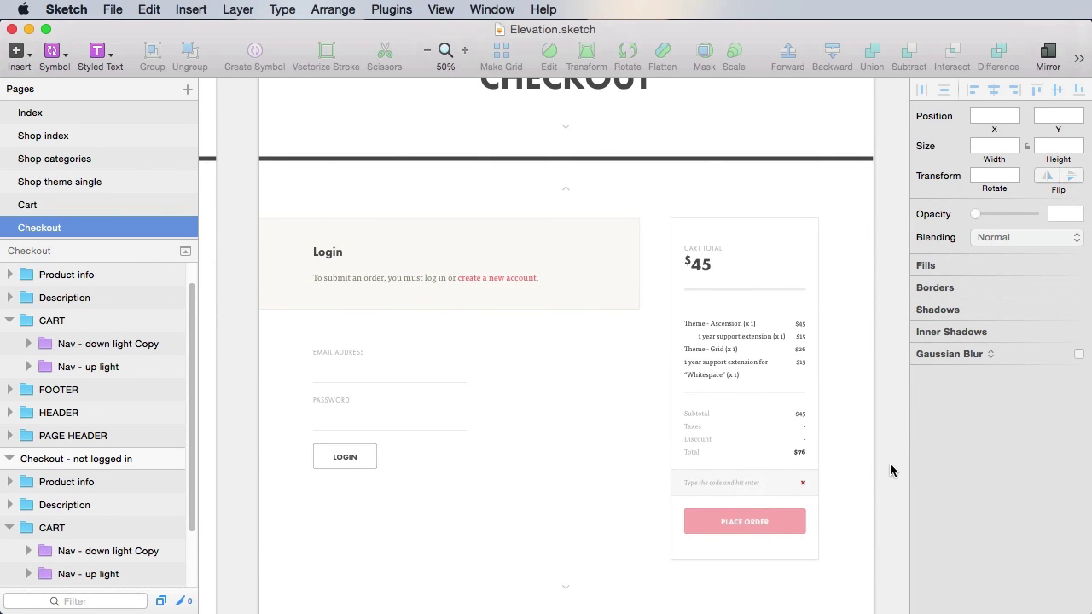